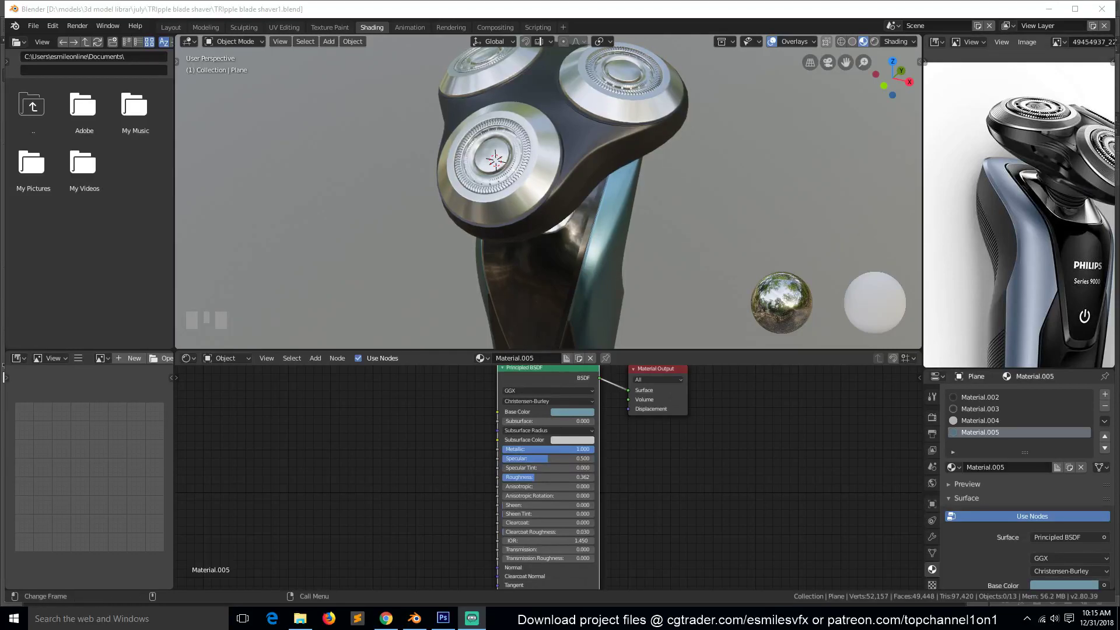
# Save the shaver file and switch to the UV Editing workspace.
pyautogui.scroll(-5, 687, 184)
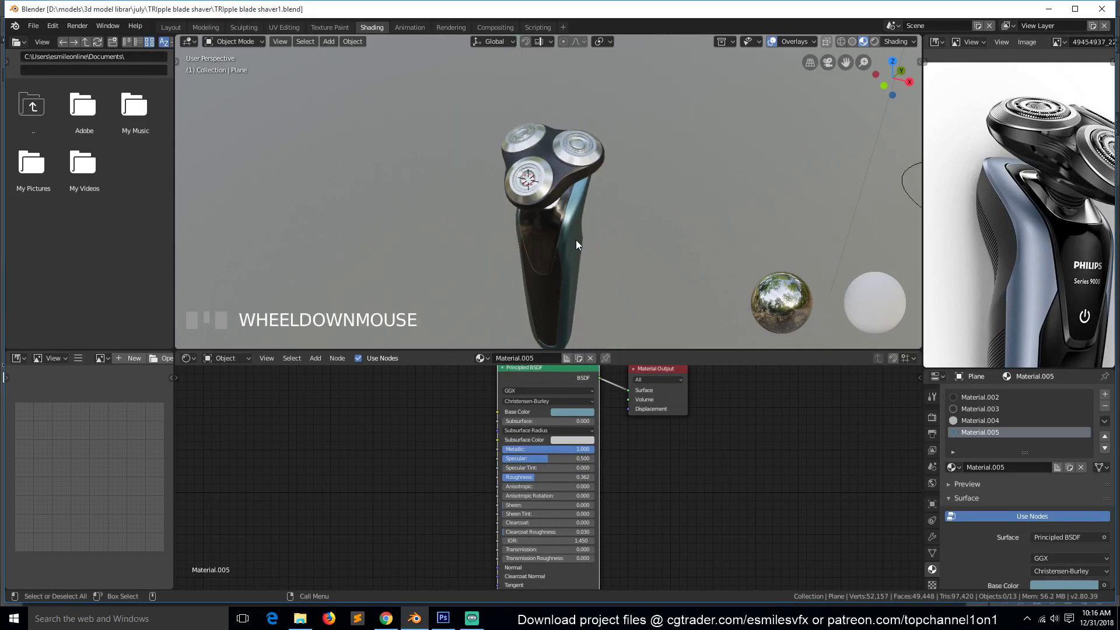
pyautogui.press('`')
pyautogui.hotkey('ctrl', 's')
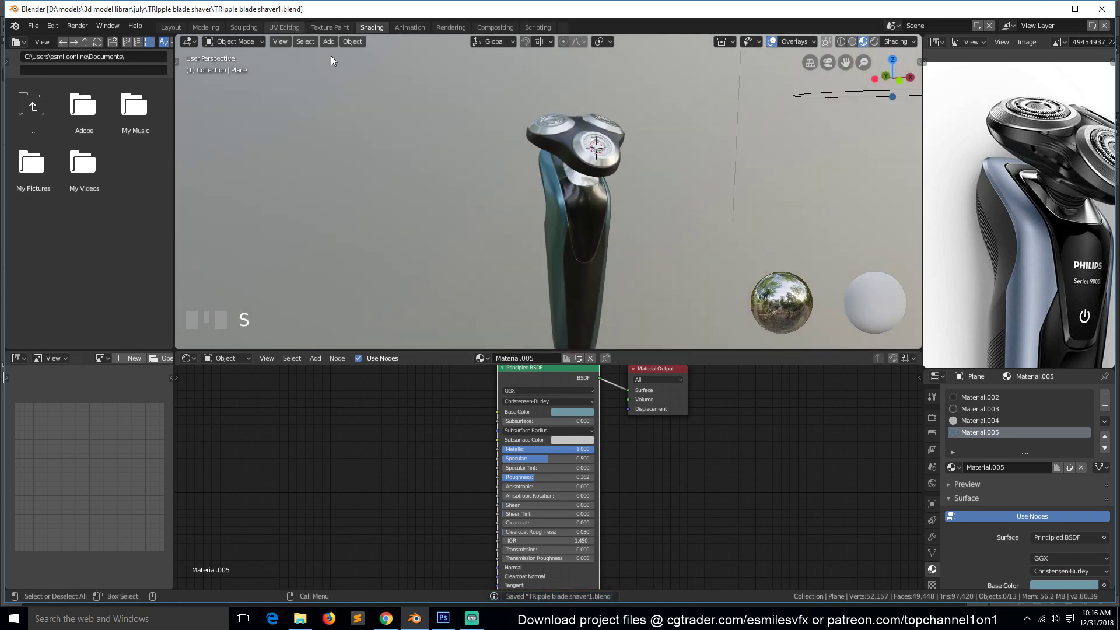
pyautogui.click(284, 27)
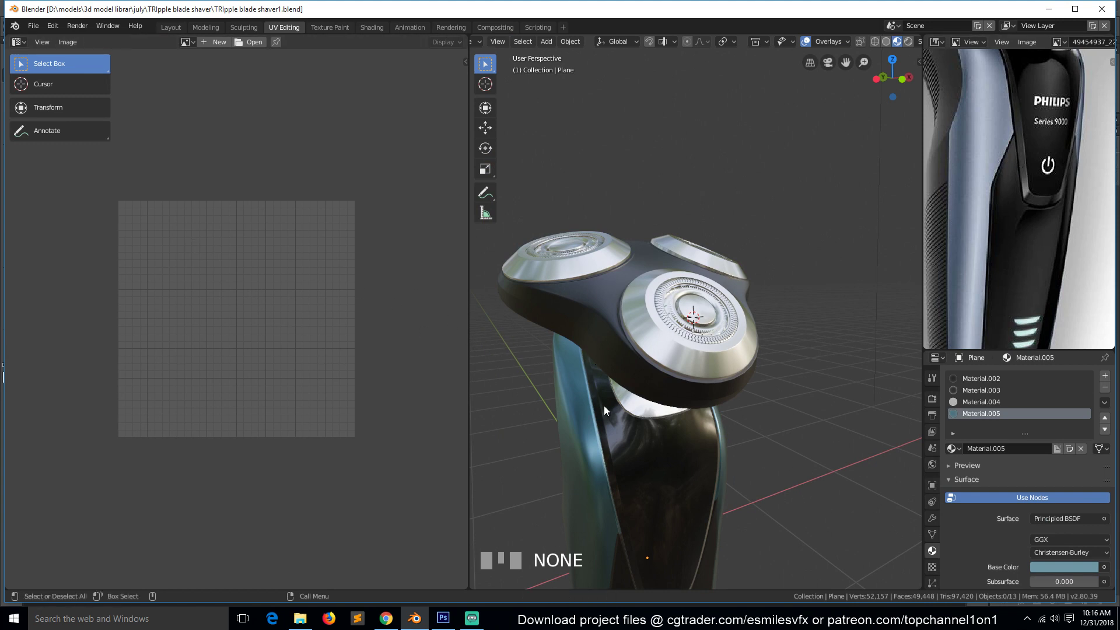
# Select the shaver head and the handle together and open both meshes in edit mode.
pyautogui.hotkey('shift', '`')
pyautogui.scroll(-5, 577, 379)
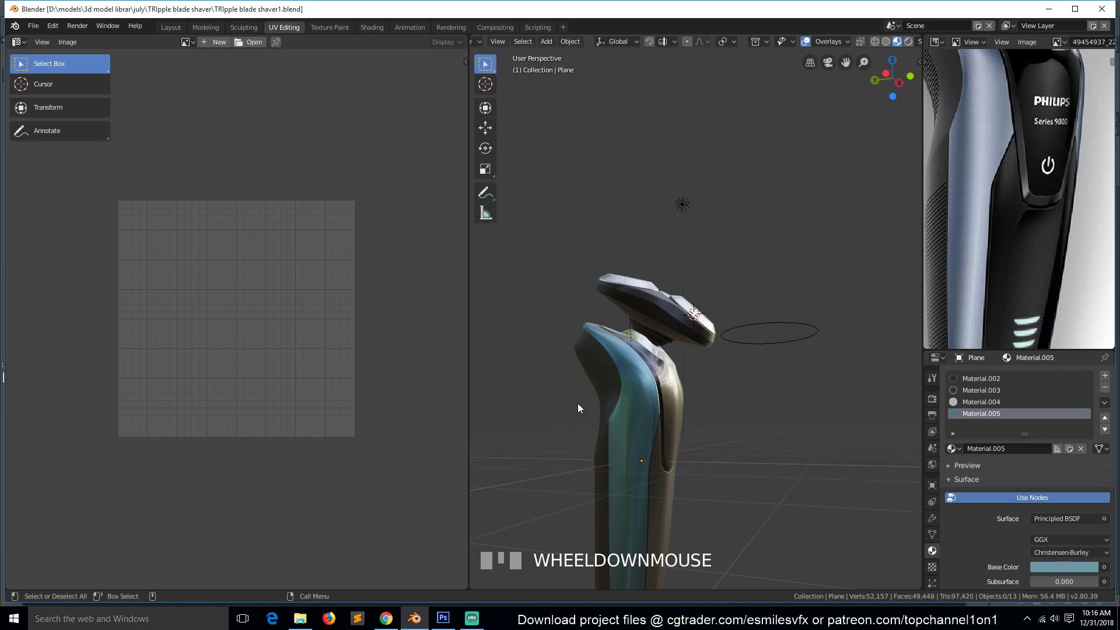
pyautogui.click(682, 321)
pyautogui.keyDown('shift'); pyautogui.click(629, 381); pyautogui.keyUp('shift')
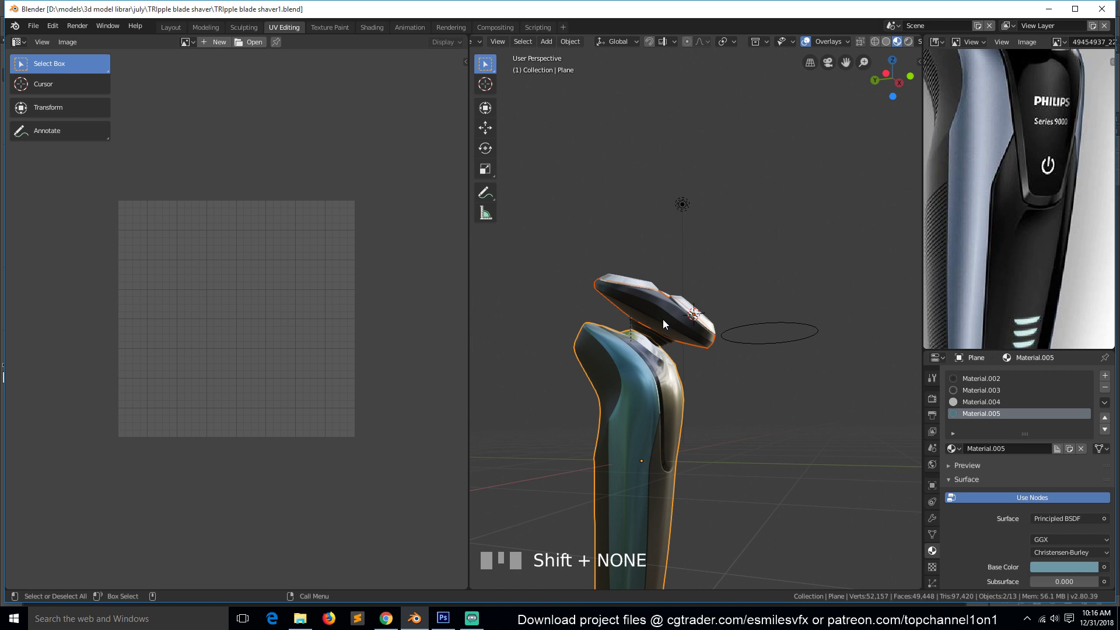
pyautogui.press('Tab')
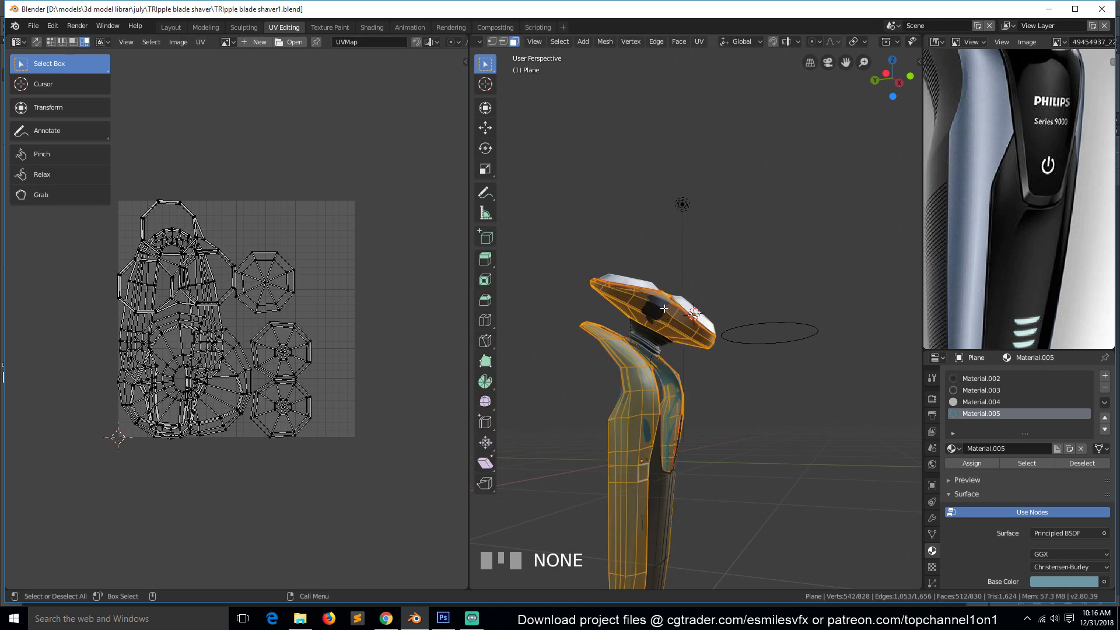
# Reveal any hidden faces of the head and handle, and select all their faces and UVs.
pyautogui.press('a')
pyautogui.press('a')
pyautogui.press('`')
pyautogui.moveTo(663, 308); pyautogui.dragTo(642, 375, button='middle')
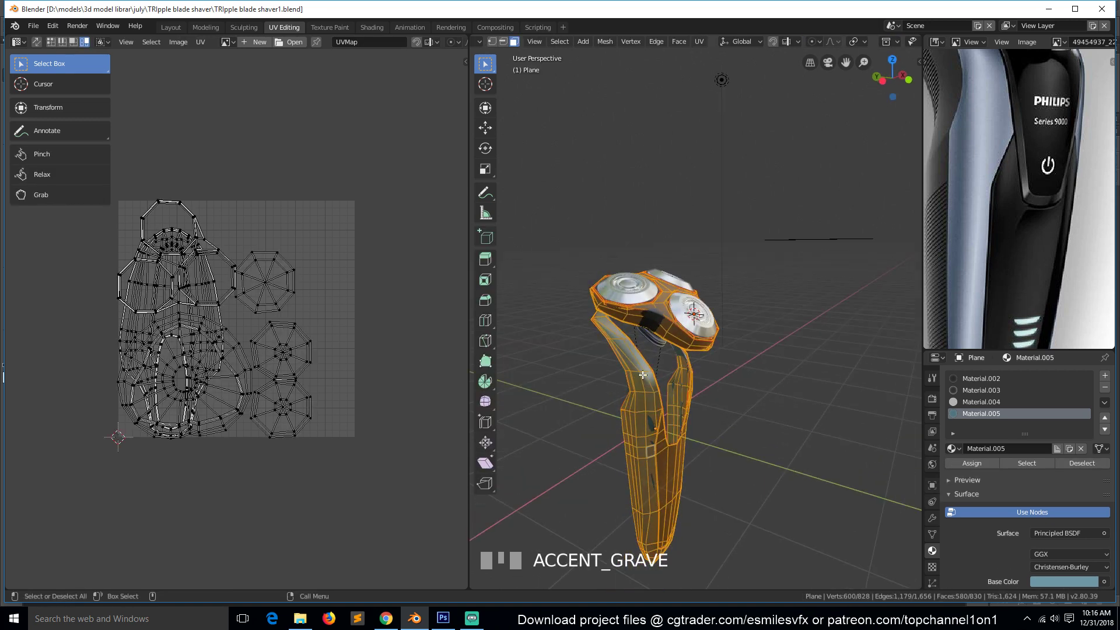
pyautogui.scroll(2, 642, 375)
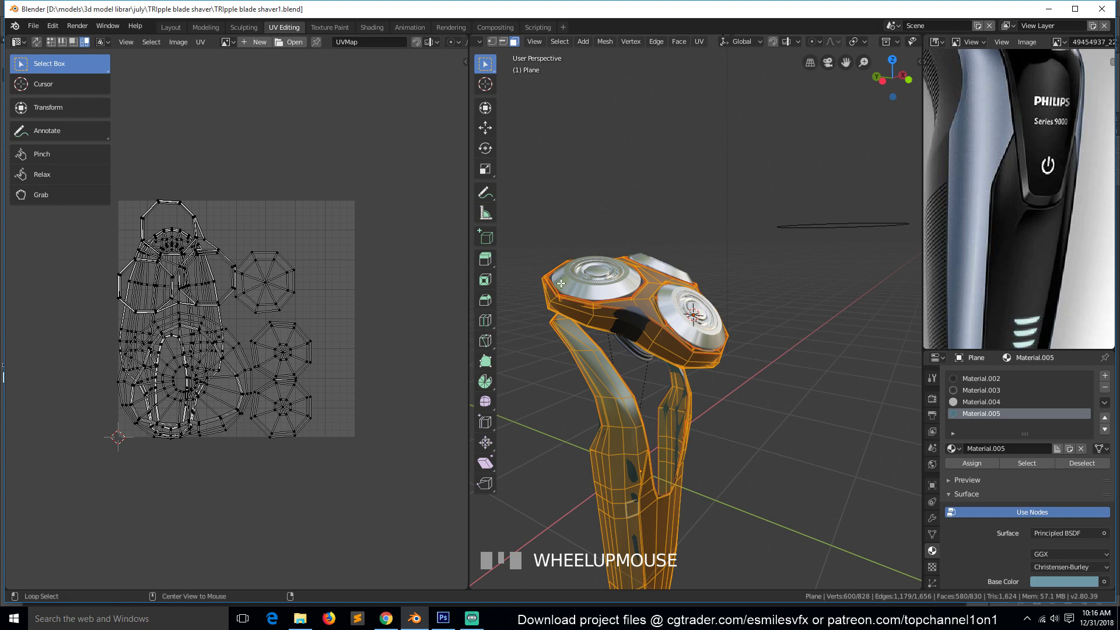
pyautogui.hotkey('alt', 'h')
pyautogui.hotkey('alt', 'a')
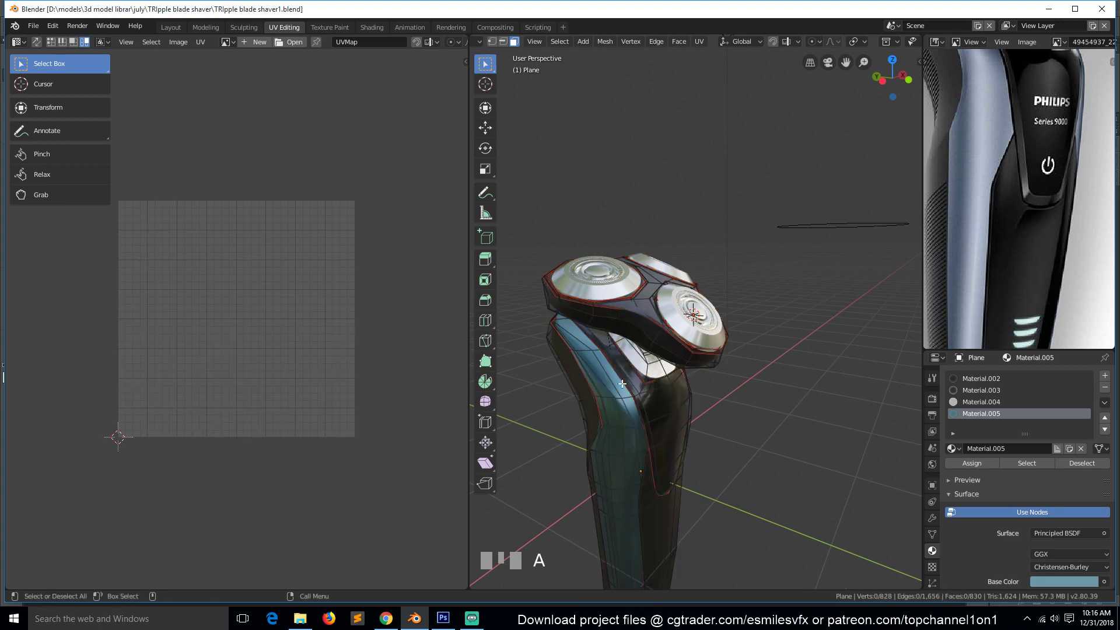
pyautogui.press('a')
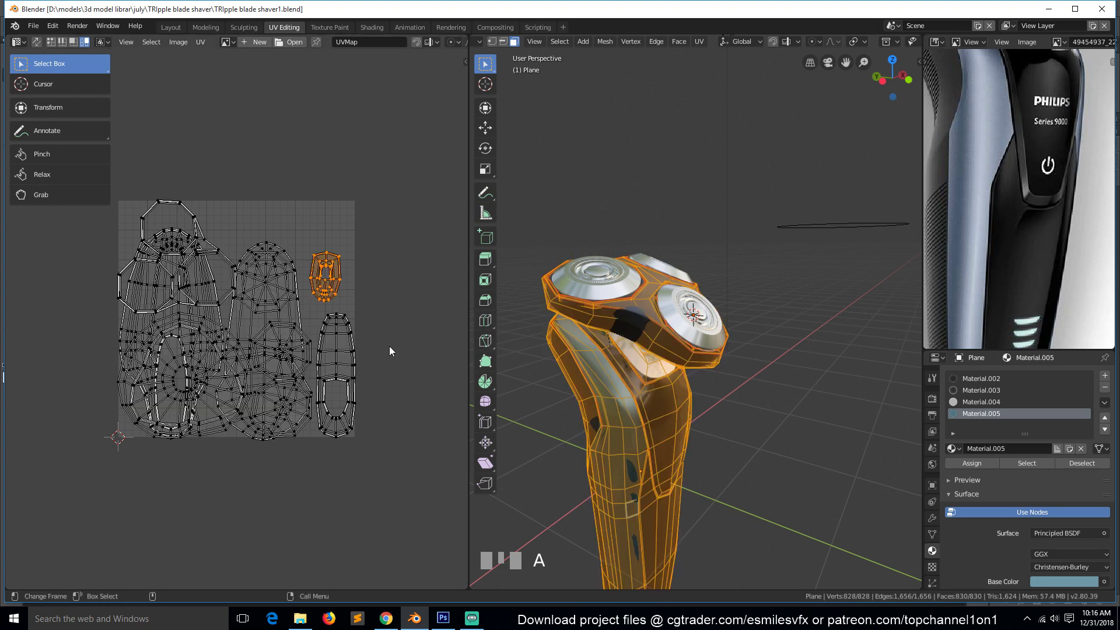
pyautogui.press('a')
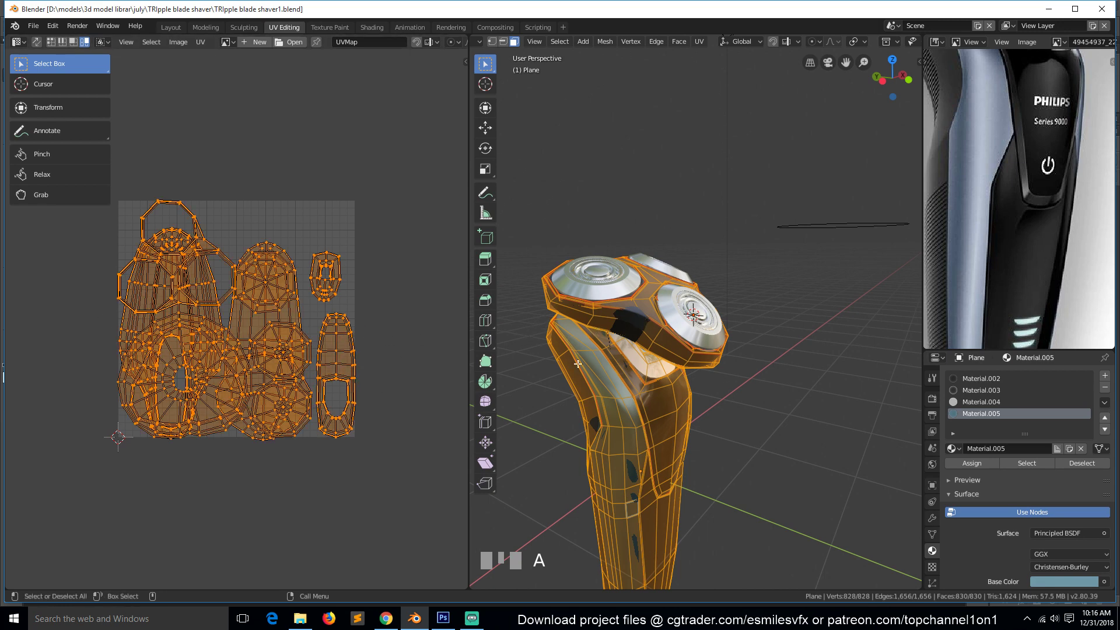
# Leave the head out, select one brushed metal blade ring together with the handle, and open both in edit mode.
pyautogui.scroll(-3, 940, 207)
pyautogui.scroll(2, 1016, 251)
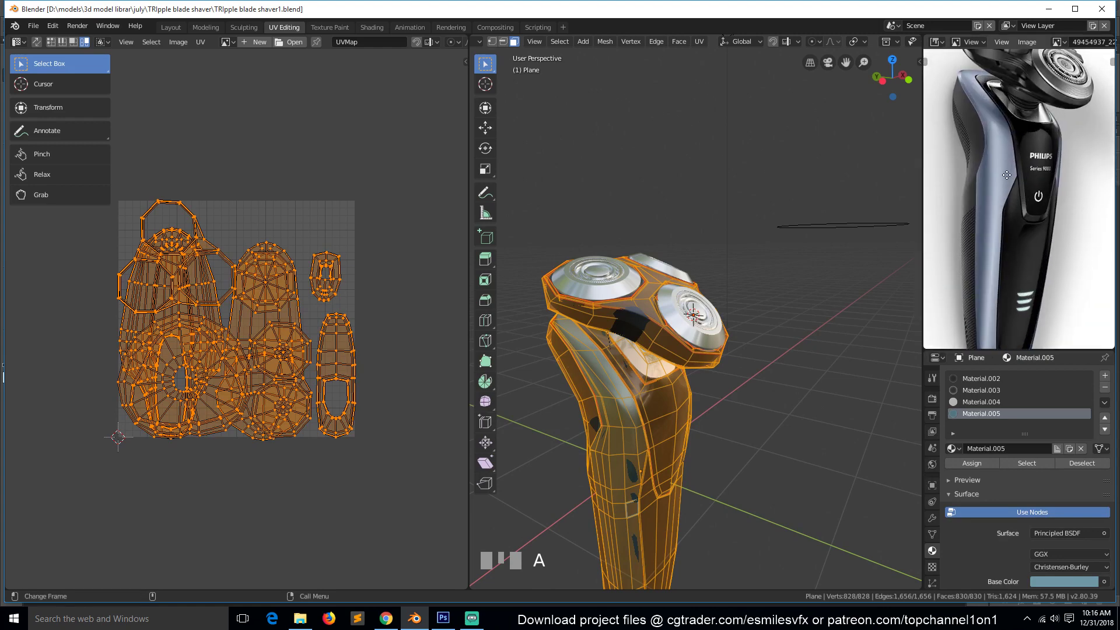
pyautogui.moveTo(1020, 239); pyautogui.dragTo(1016, 275, button='middle')
pyautogui.scroll(2, 1034, 215)
pyautogui.scroll(2, 1035, 216)
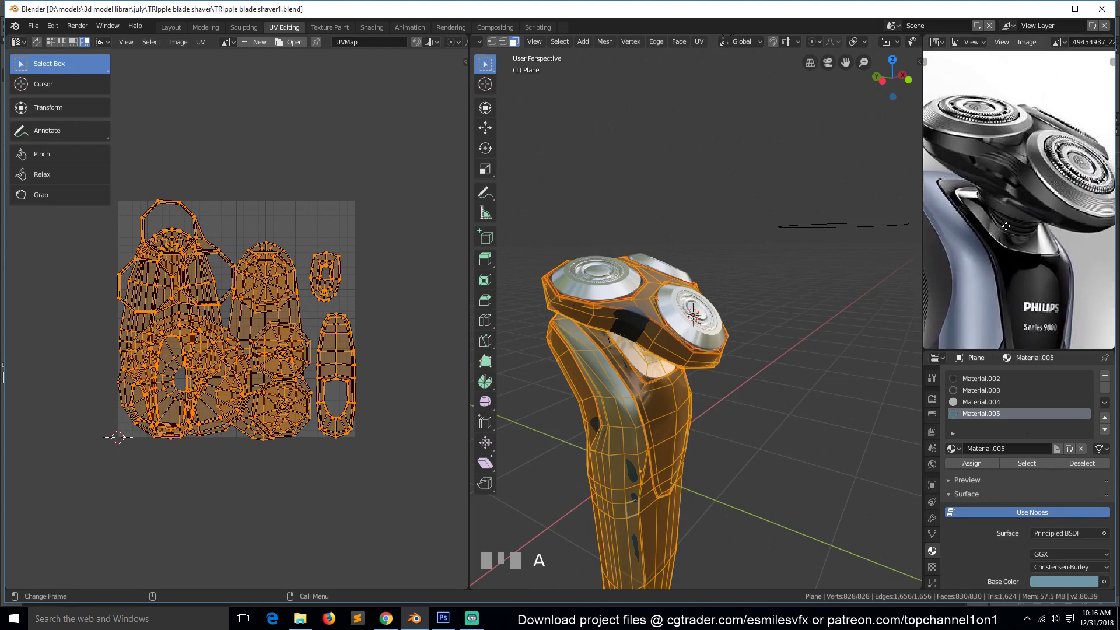
pyautogui.press('Tab')
pyautogui.click(677, 316)
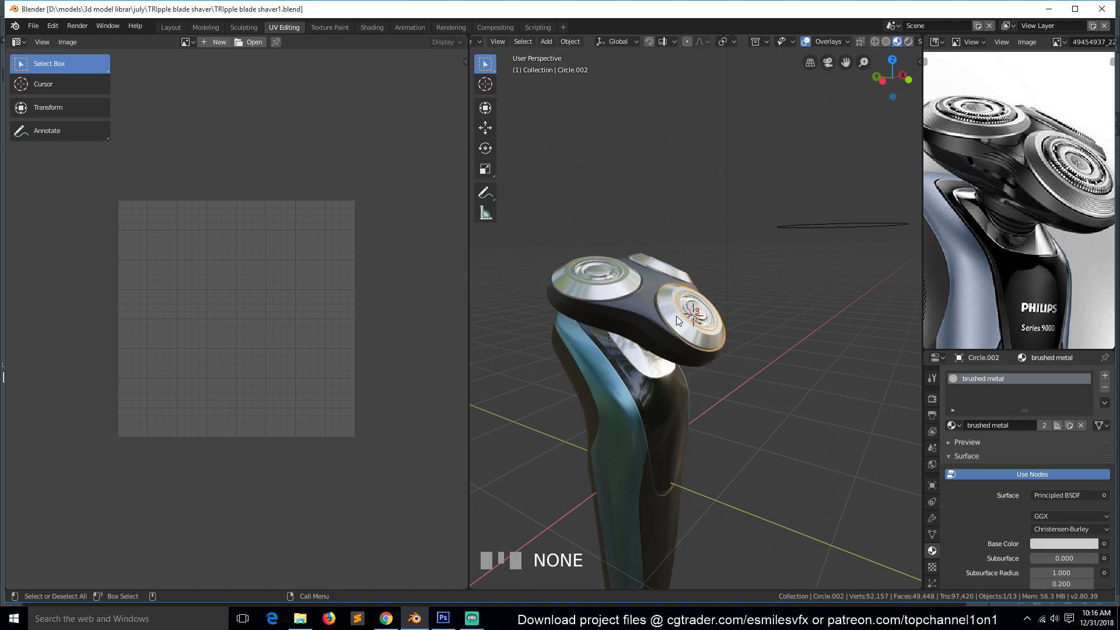
pyautogui.keyDown('shift'); pyautogui.click(592, 386); pyautogui.keyUp('shift')
pyautogui.press('Tab')
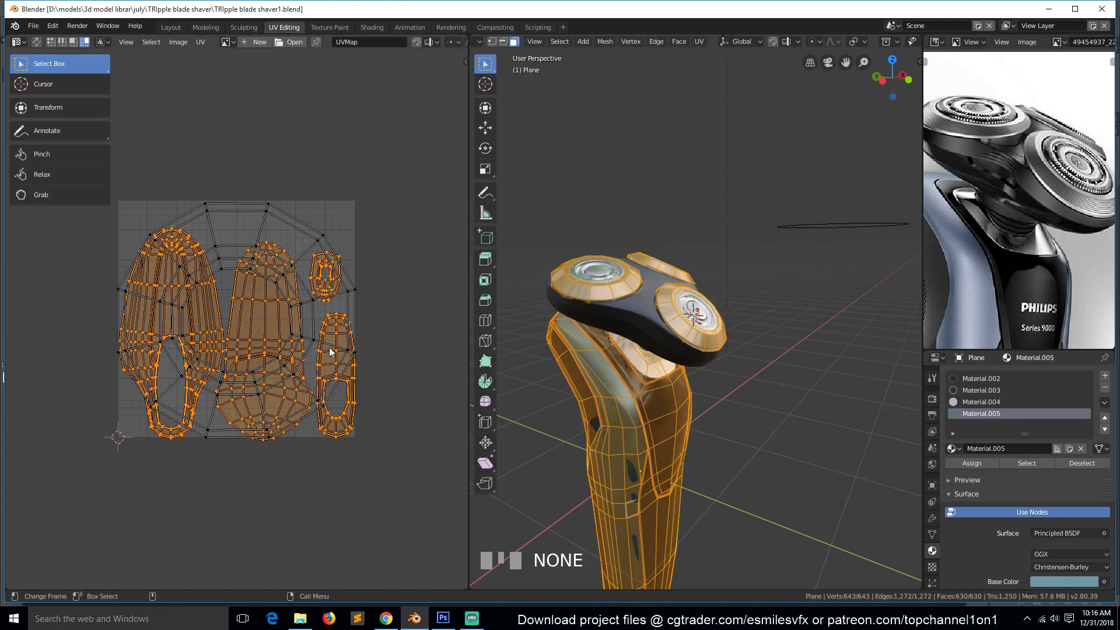
# Scale down the blade ring's UV island and move it up between the two large handle islands.
pyautogui.click(282, 237)
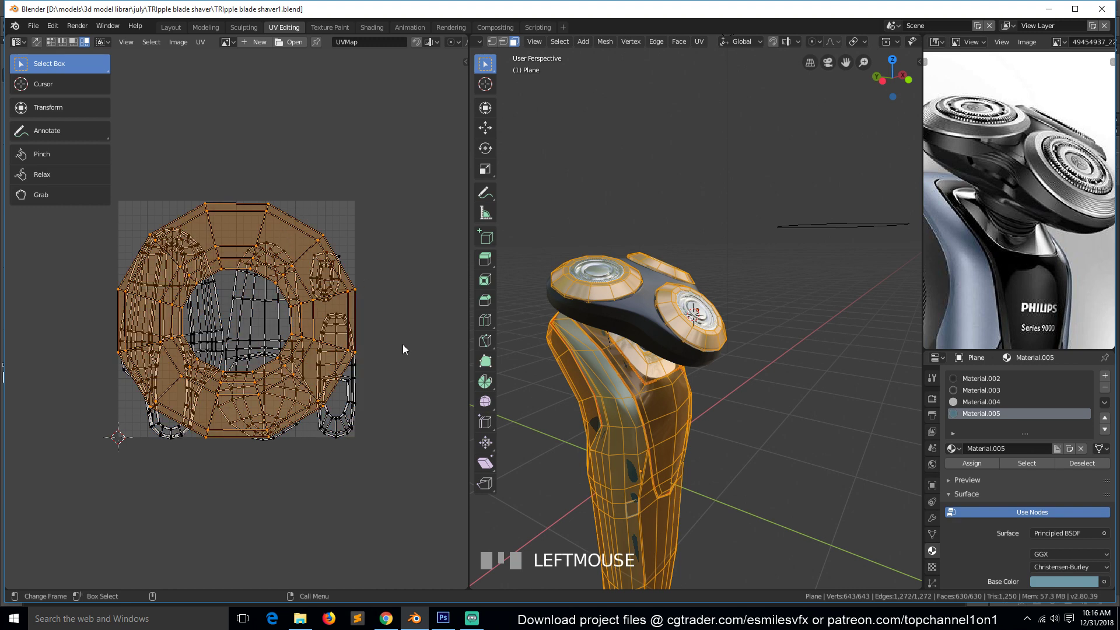
pyautogui.press('s')
pyautogui.click(265, 302)
pyautogui.press('g')
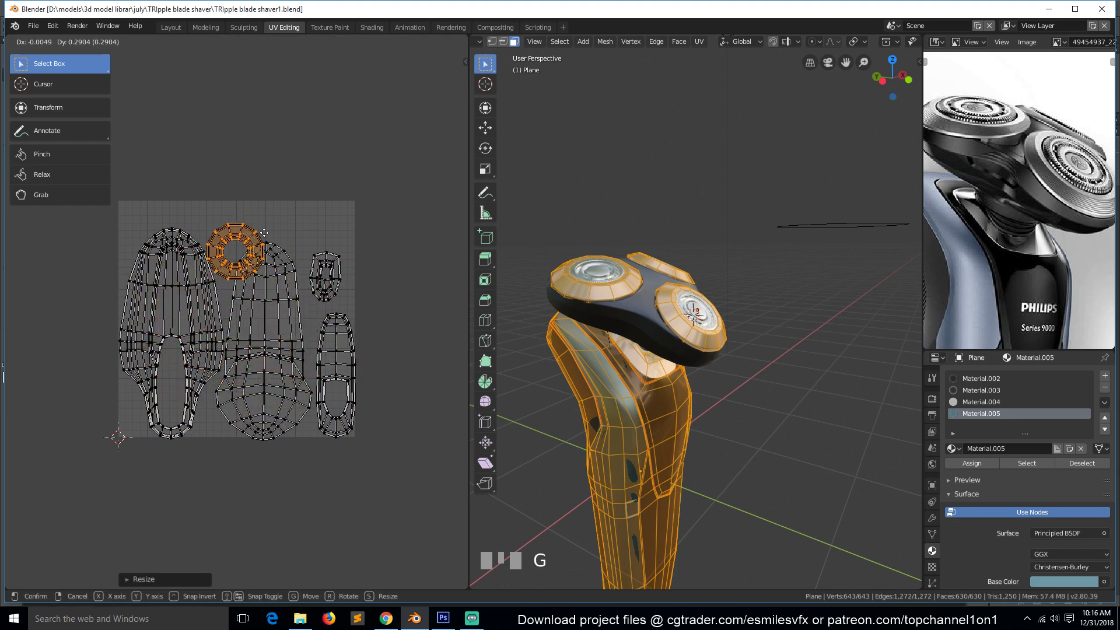
pyautogui.click(266, 233)
# Fine-tune the ring island's size and position inside the UV tile's upper edge, leave edit mode and save the file.
pyautogui.press('s')
pyautogui.click(274, 241)
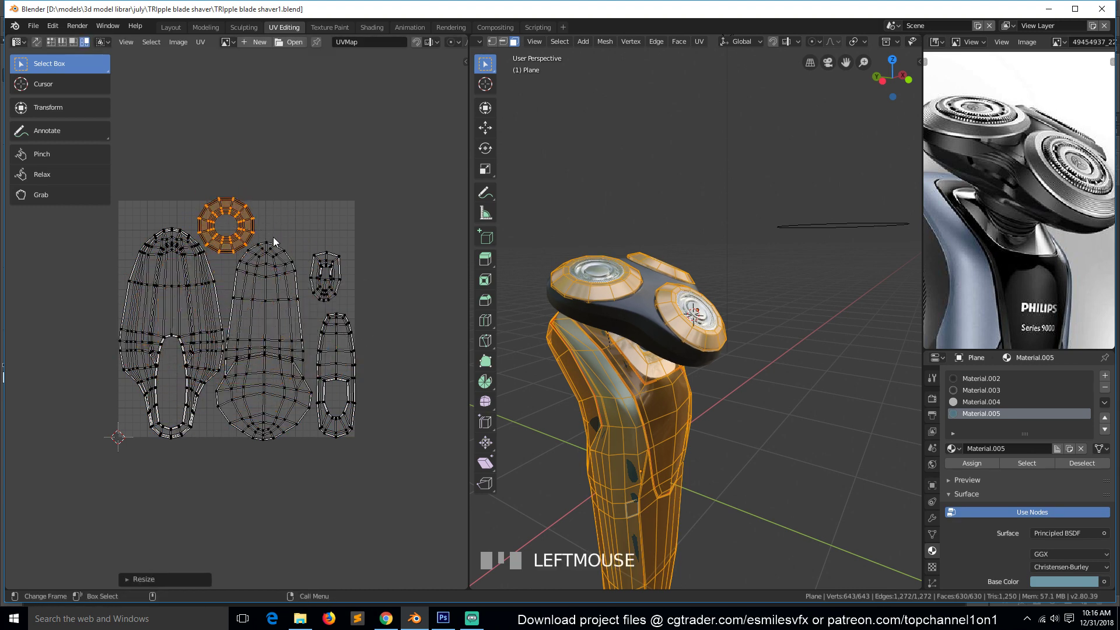
pyautogui.press('g')
pyautogui.click(274, 244)
pyautogui.press('s')
pyautogui.click(271, 264)
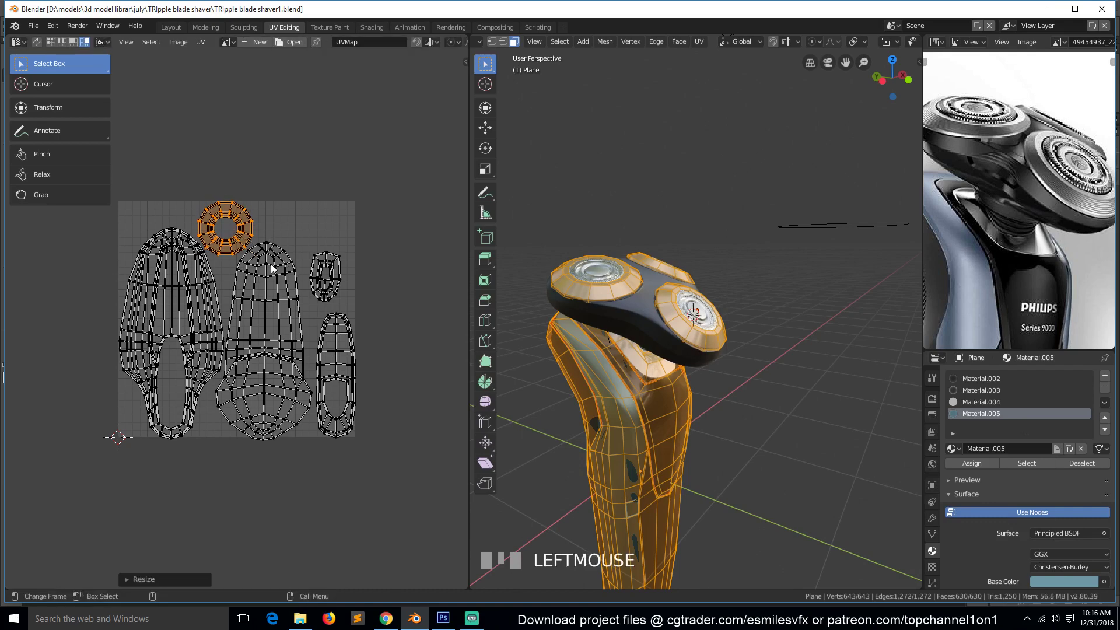
pyautogui.press('Tab')
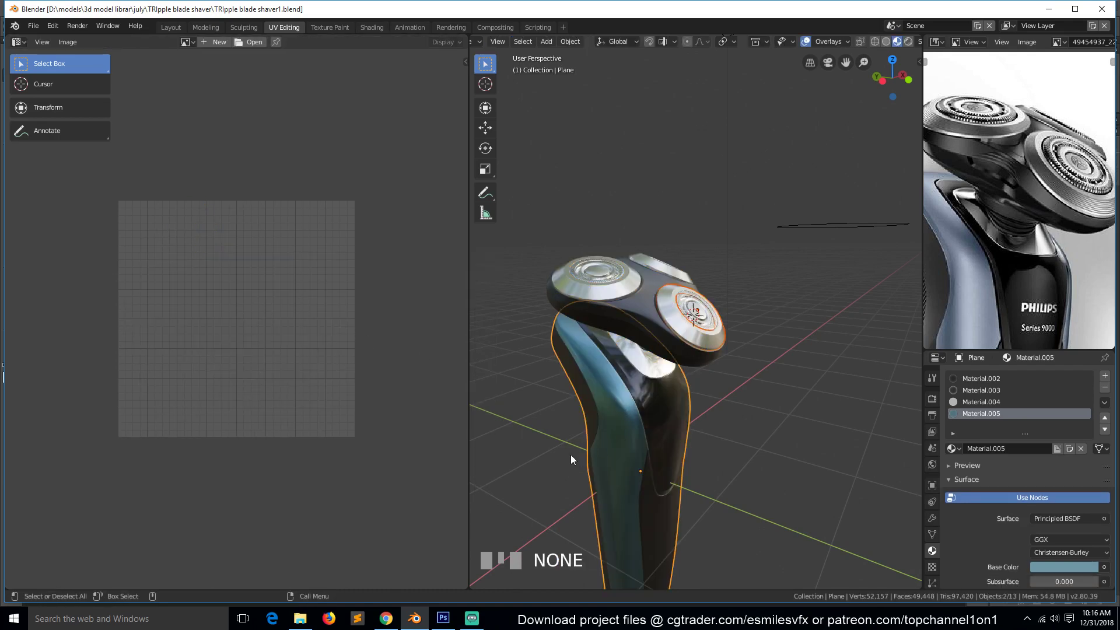
pyautogui.hotkey('ctrl', 's')
# Reopen the ring and handle meshes for editing, select all their faces, and select the handle front panel's narrow UV island.
pyautogui.scroll(-3, 994, 236)
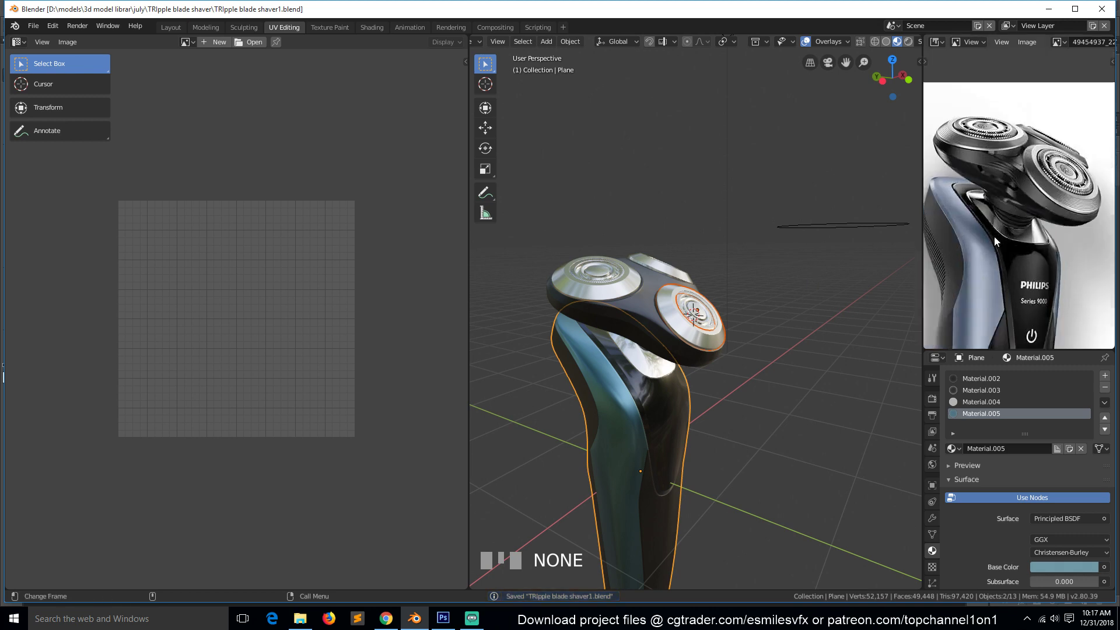
pyautogui.click(670, 402)
pyautogui.press('Tab')
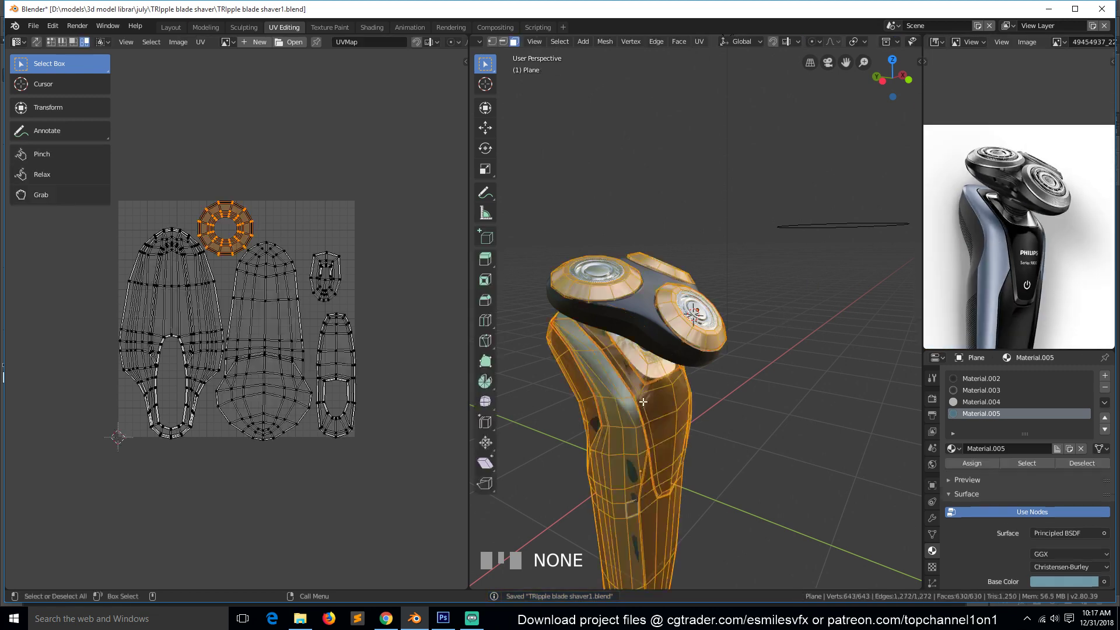
pyautogui.press('a')
pyautogui.press('l')
pyautogui.click(664, 409)
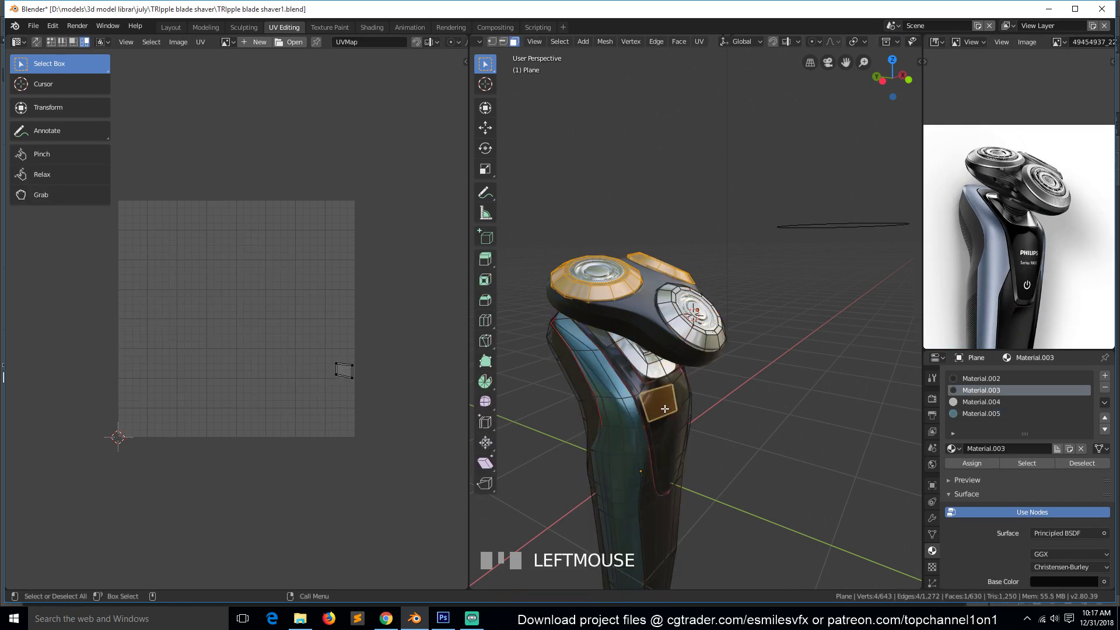
pyautogui.press('a')
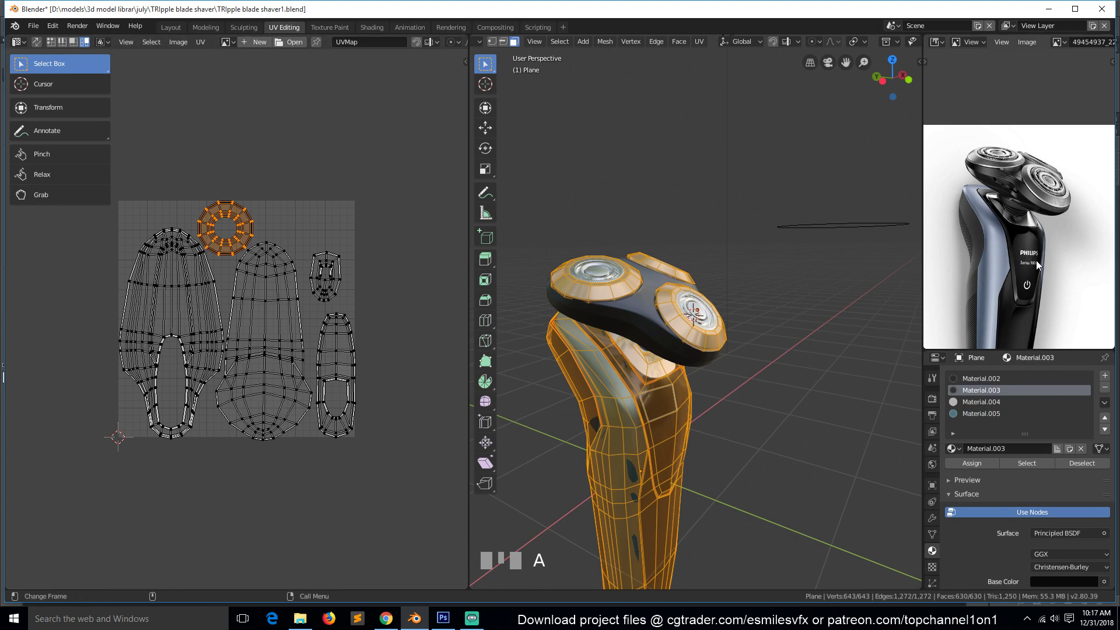
pyautogui.click(334, 373)
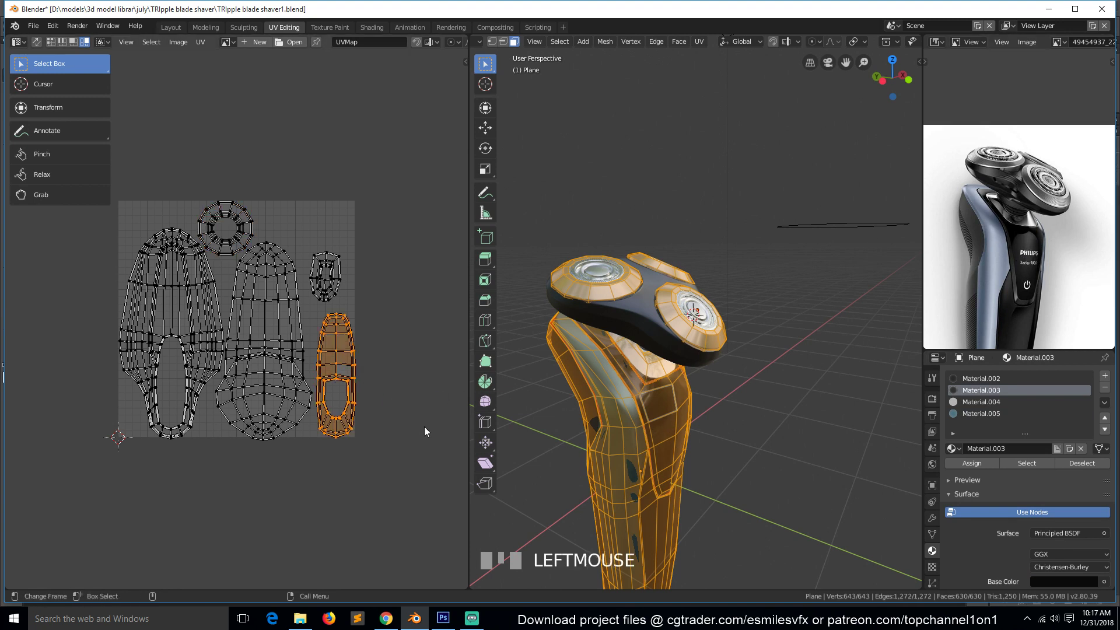
pyautogui.write('r18')
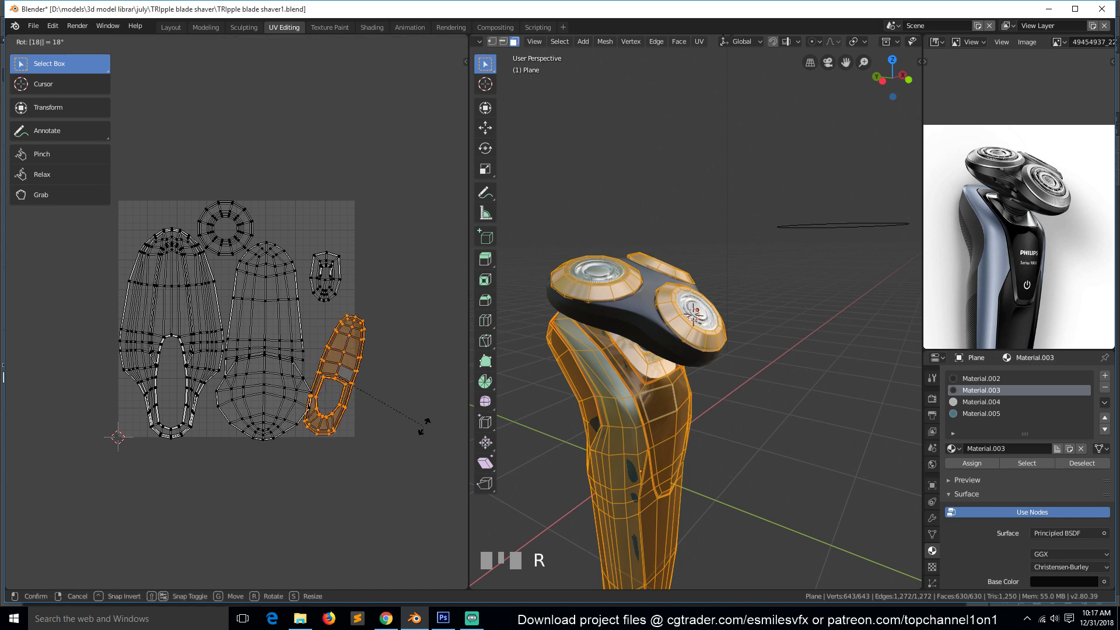
pyautogui.write('0')
pyautogui.rightClick(424, 426)
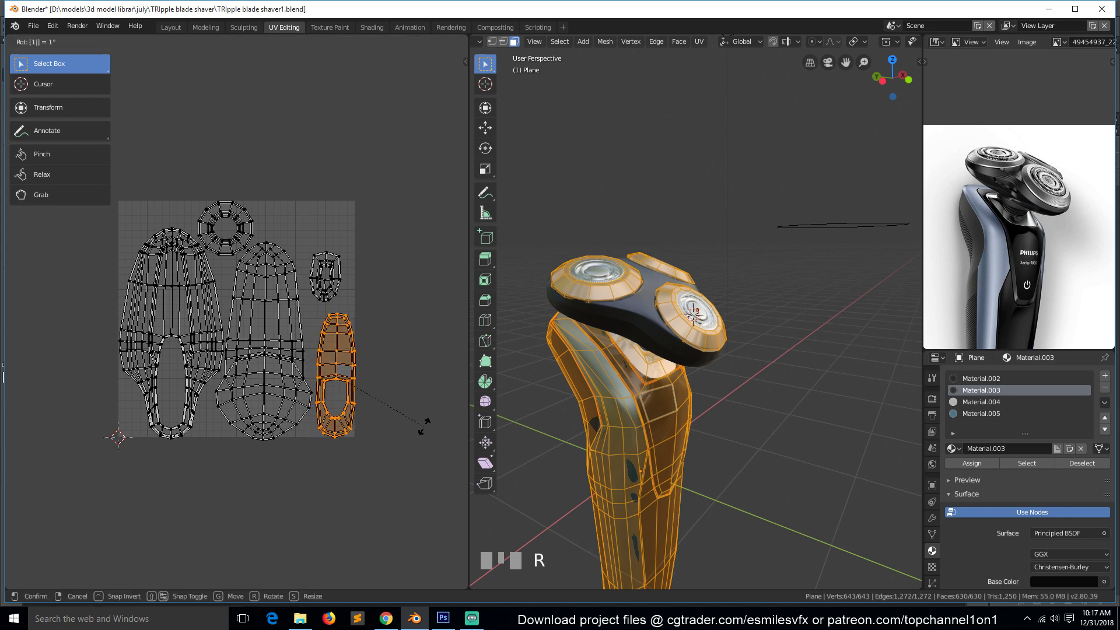
pyautogui.rightClick(425, 428)
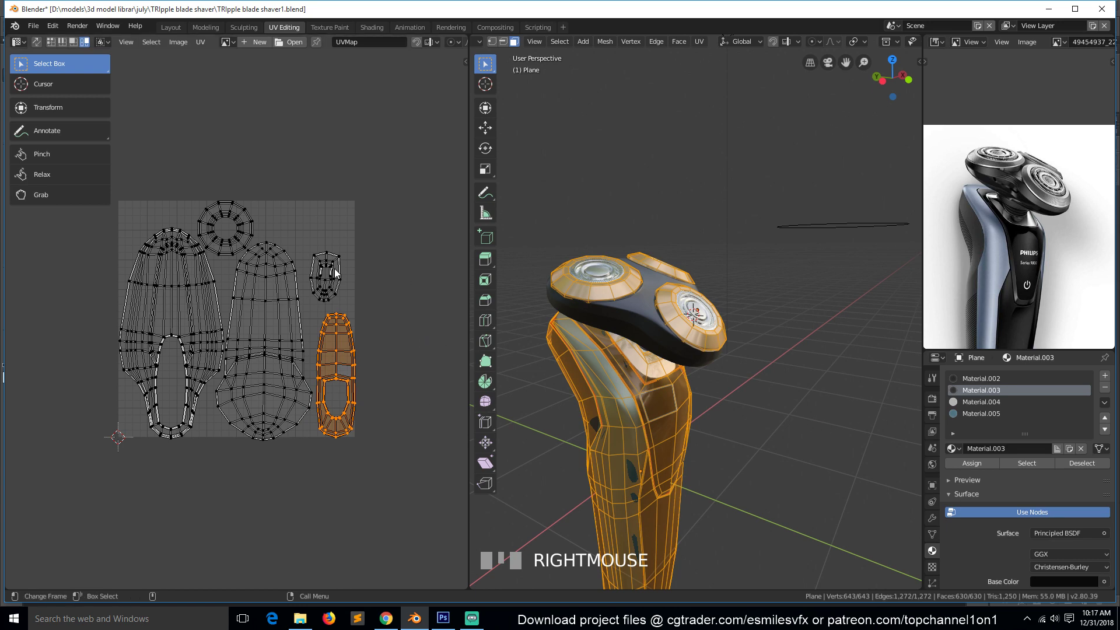
# Leave edit mode, enable Simplify in the render settings, and set the viewport Max Subdivision to 0.
pyautogui.press('Tab')
pyautogui.click(932, 399)
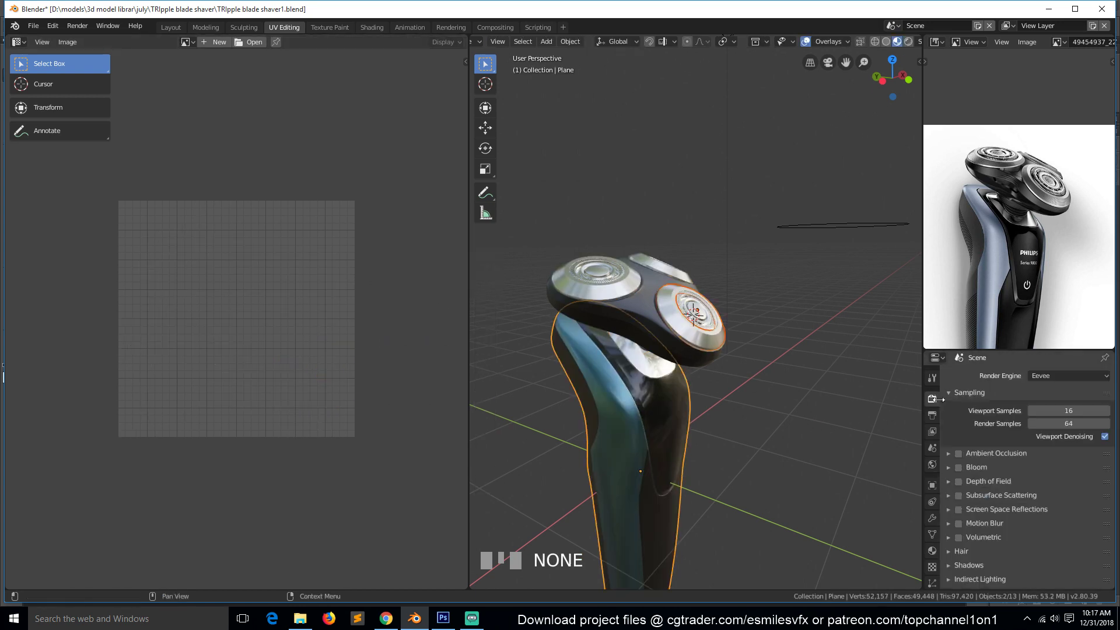
pyautogui.scroll(-2, 971, 461)
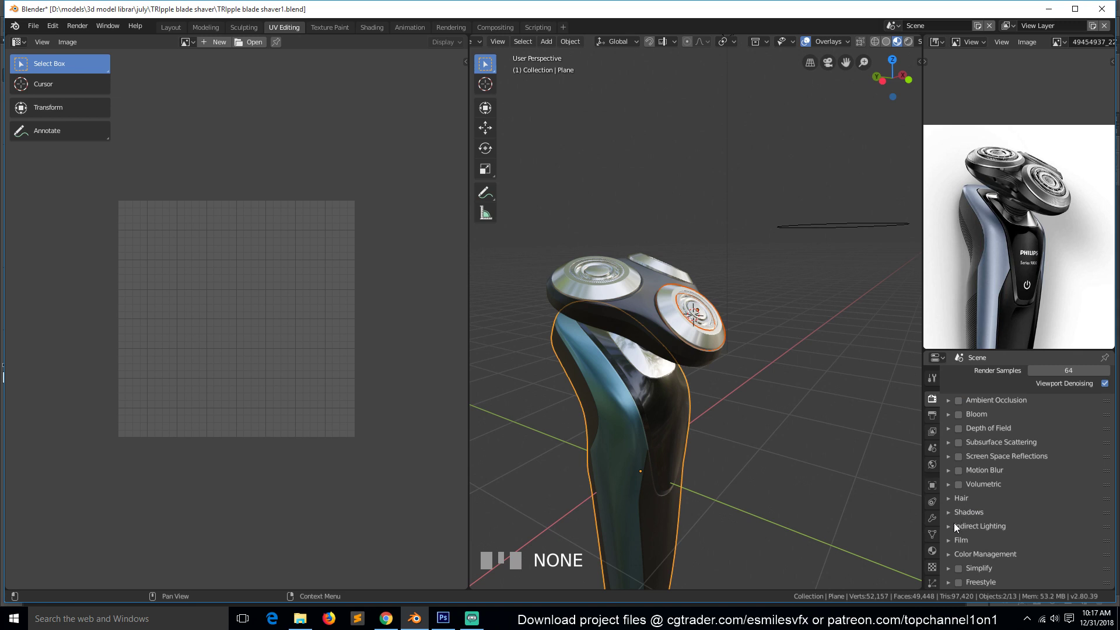
pyautogui.click(958, 568)
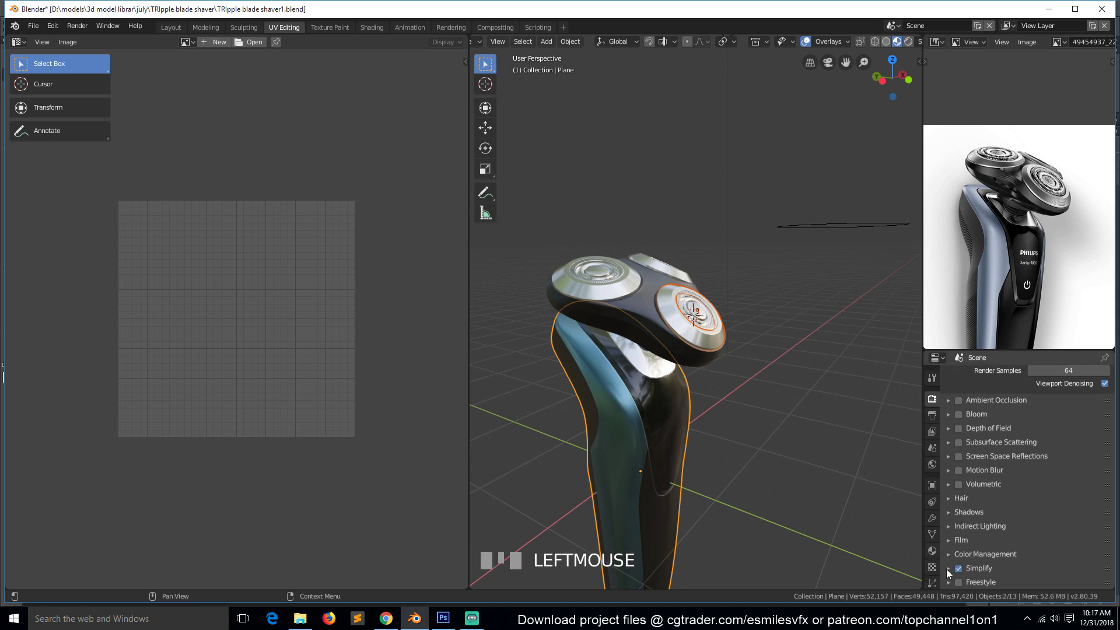
pyautogui.click(948, 568)
pyautogui.scroll(-4, 999, 519)
pyautogui.click(1077, 492)
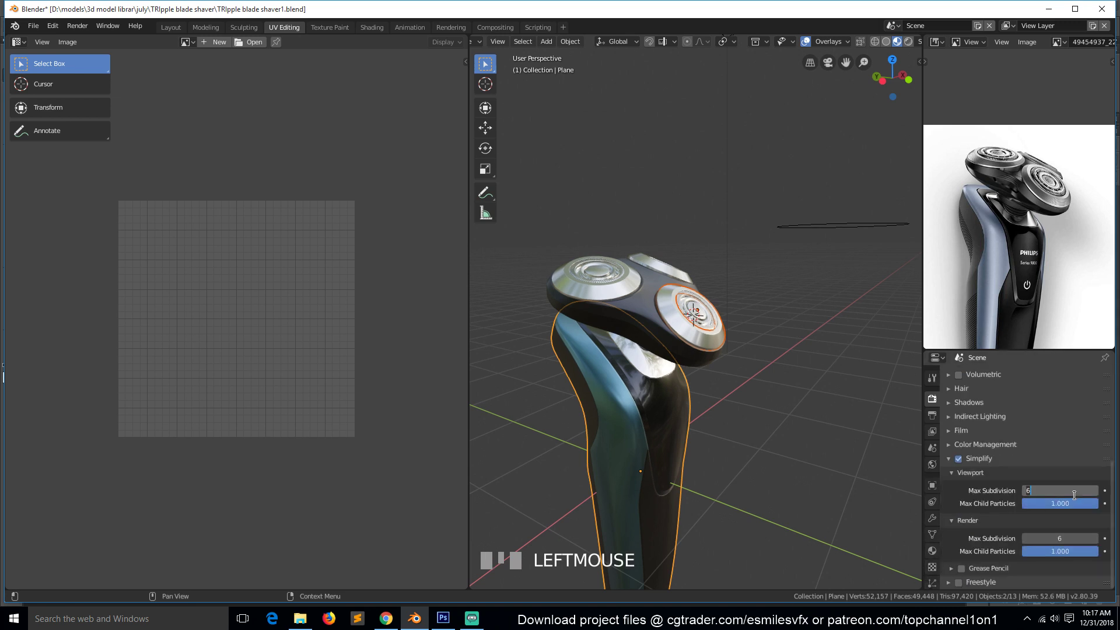
pyautogui.write('0')
pyautogui.press('Return')
# Return to edit mode and rotate the front panel's UV island by 180 degrees.
pyautogui.press('Tab')
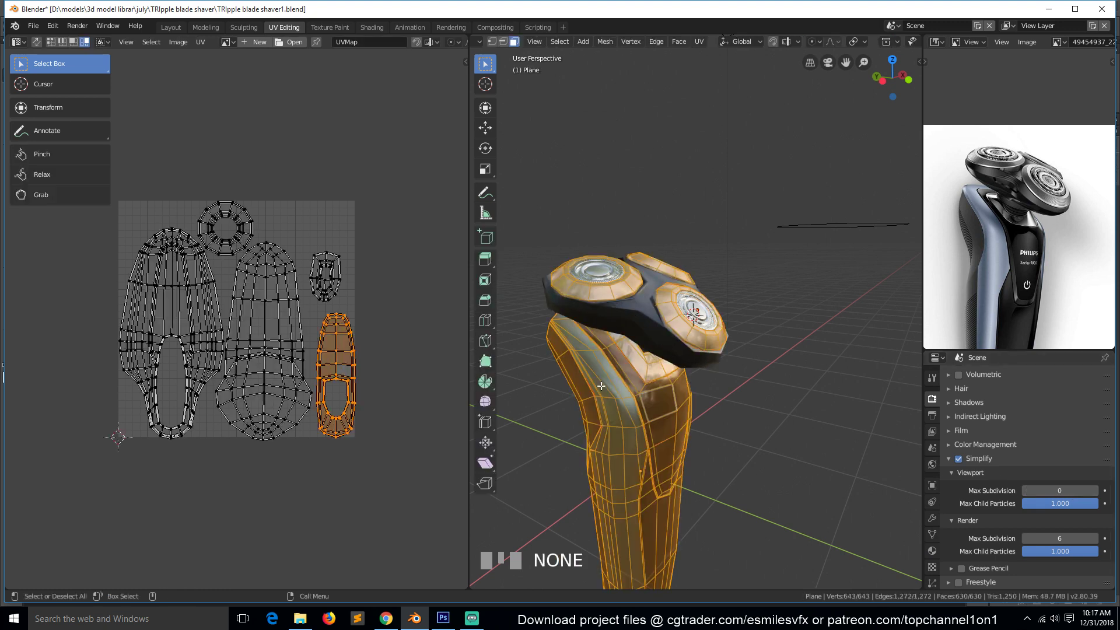
pyautogui.write('r')
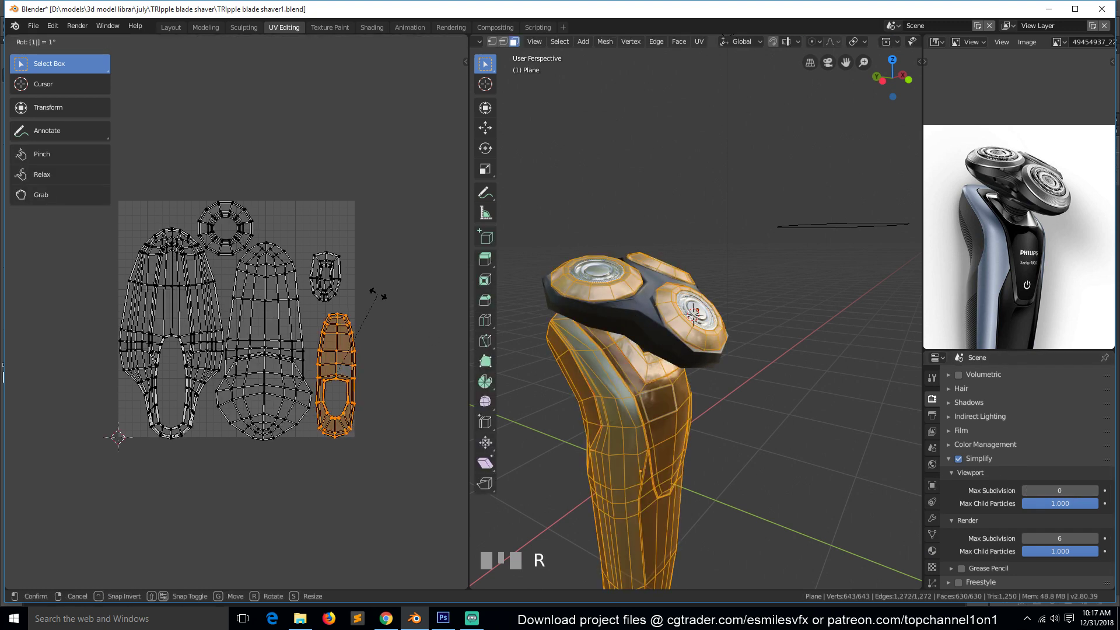
pyautogui.write('180')
pyautogui.click(377, 293)
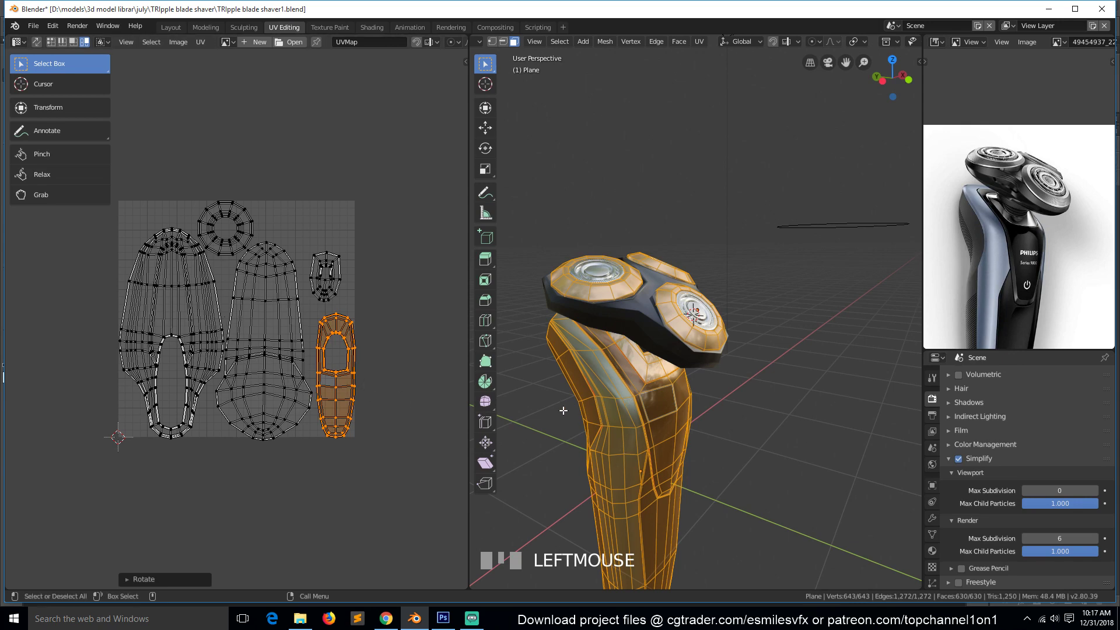
# Select the linked faces of the handle's back panel and examine which UV island and model area they cover.
pyautogui.click(583, 383)
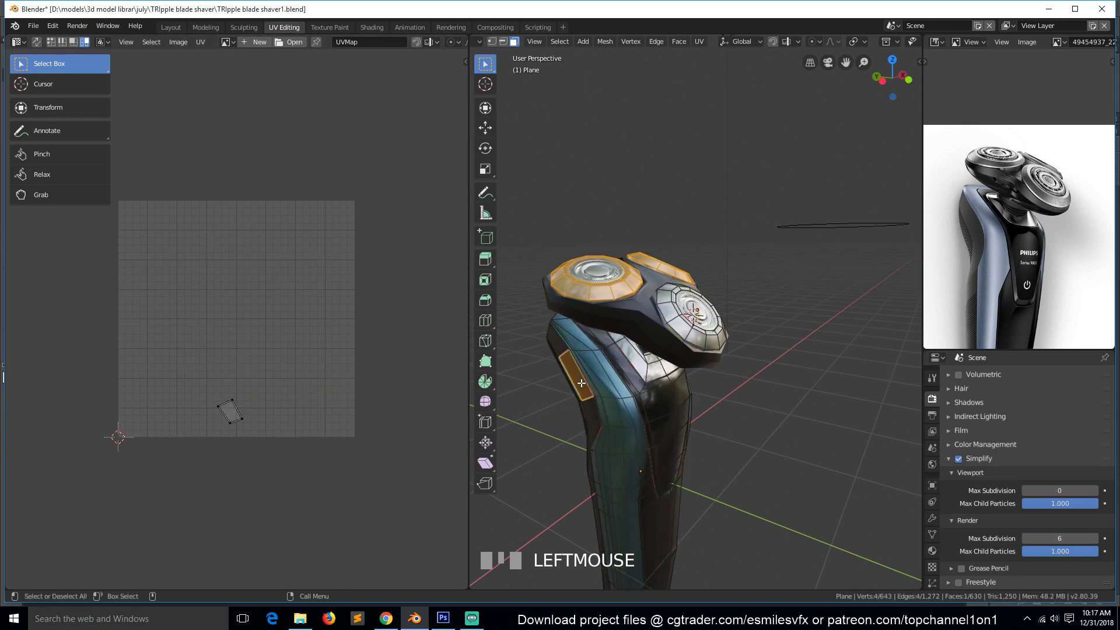
pyautogui.press('l')
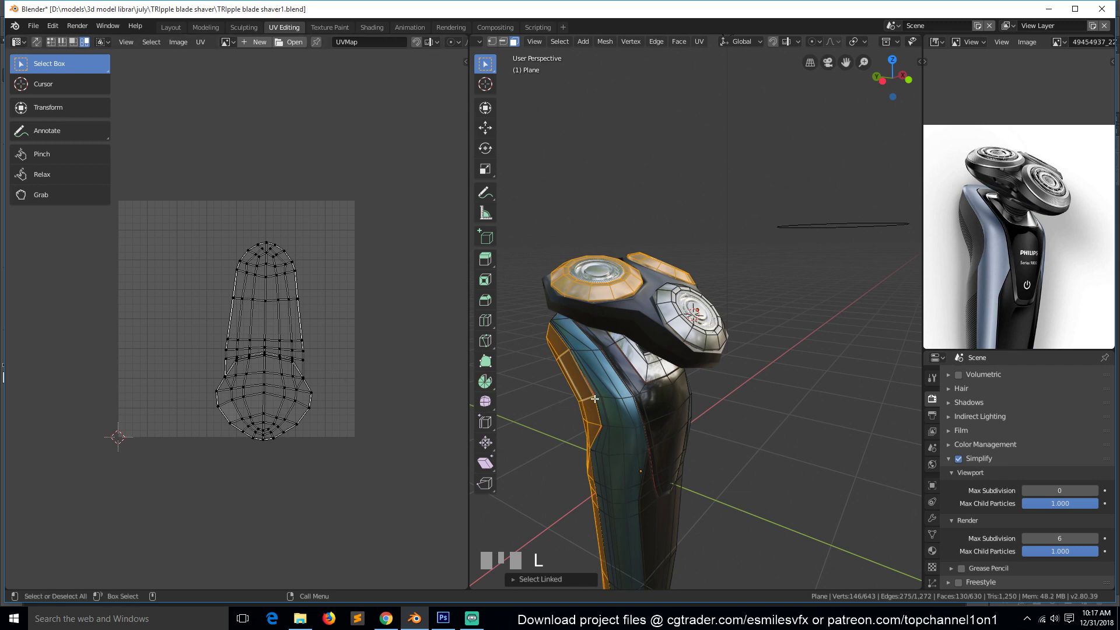
pyautogui.press('`')
pyautogui.moveTo(594, 399); pyautogui.dragTo(652, 380, button='middle')
pyautogui.scroll(-2, 775, 365)
pyautogui.press('`')
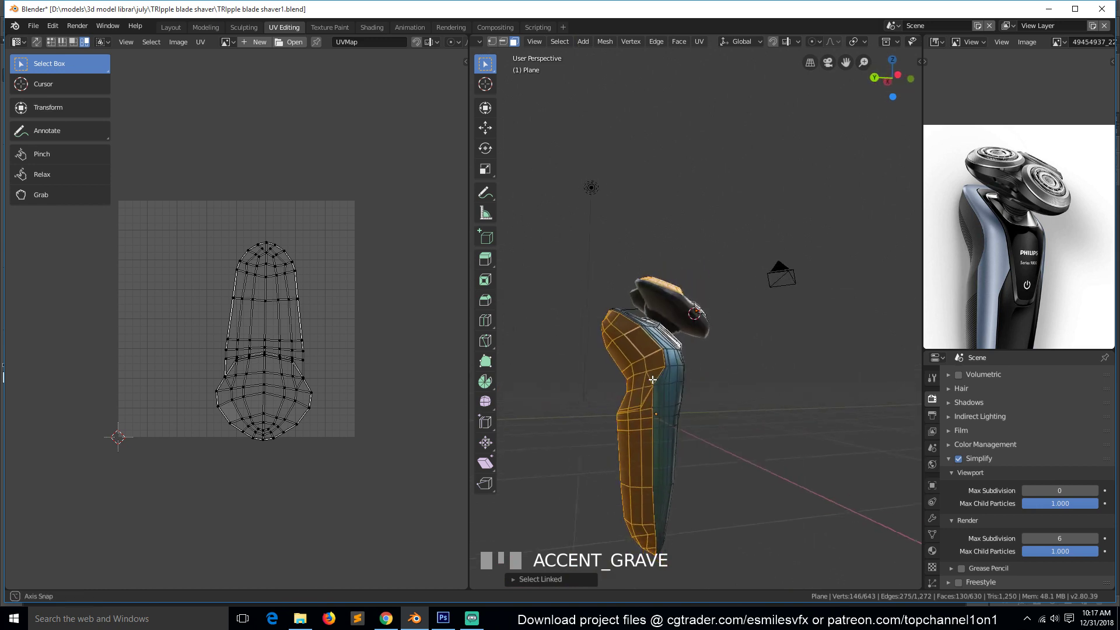
pyautogui.scroll(2, 652, 380)
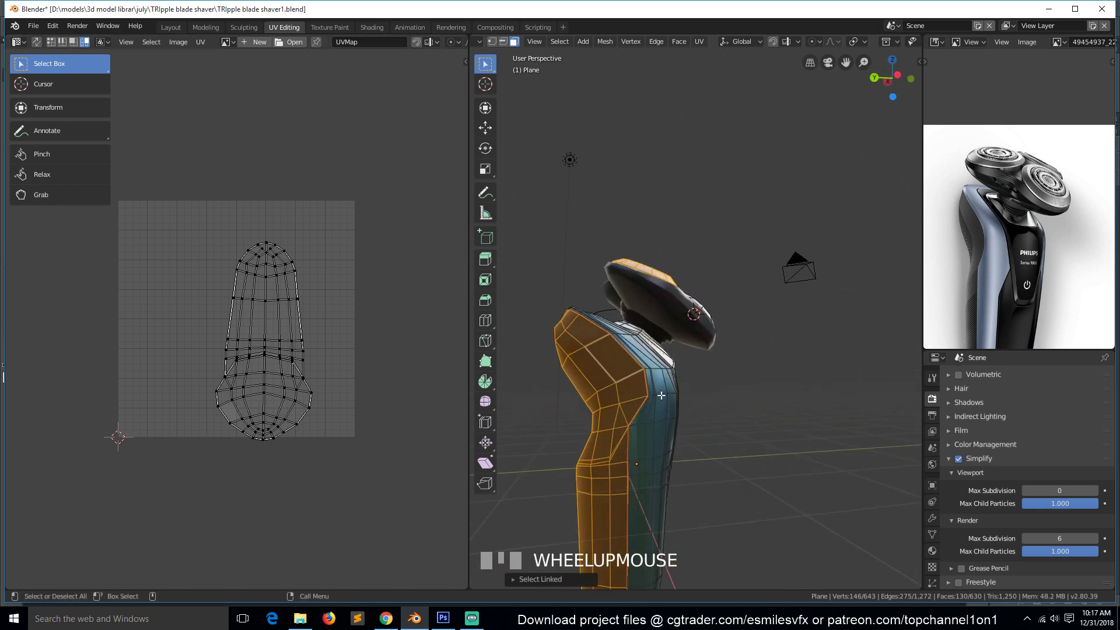
# Select all faces again and rotate the back panel's UV island by 180 degrees.
pyautogui.press('a')
pyautogui.click(274, 392)
pyautogui.write('r')
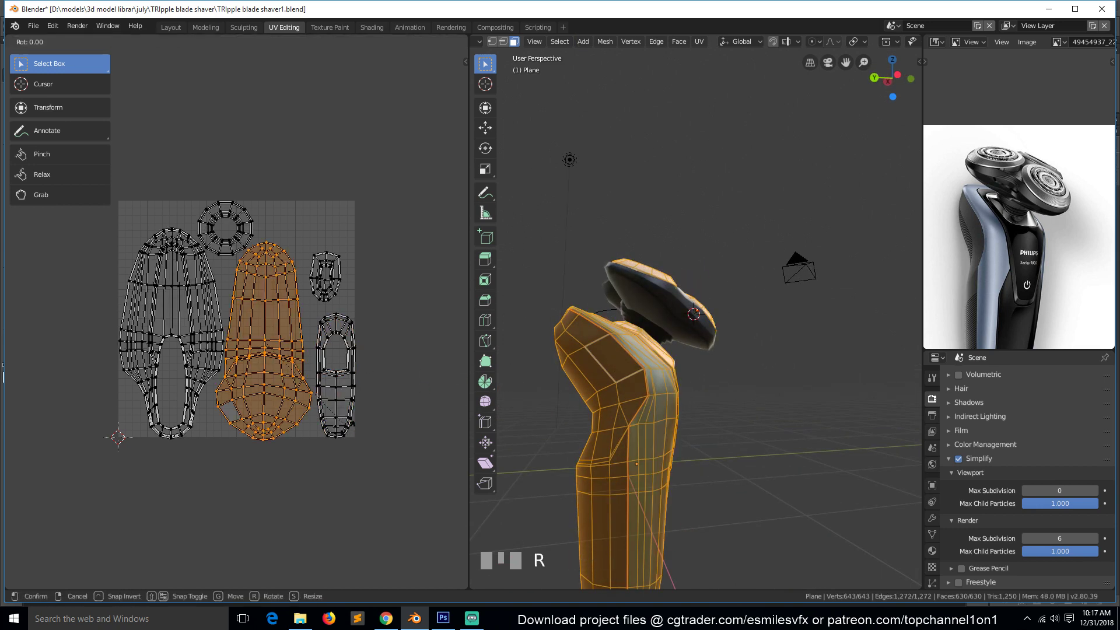
pyautogui.write('180')
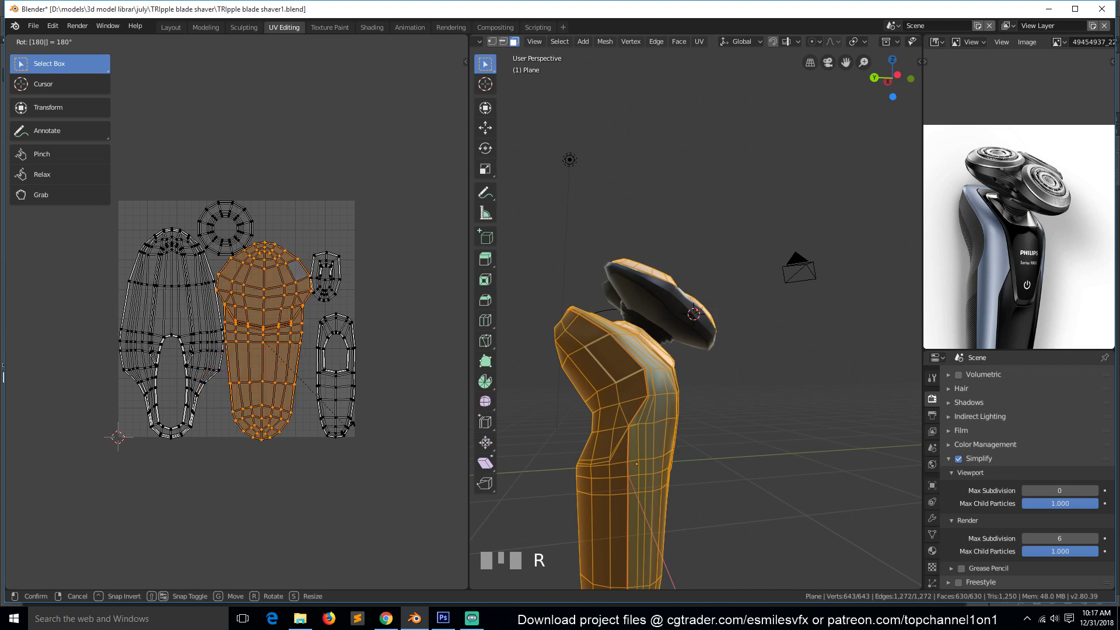
pyautogui.click(353, 424)
# Turn the handle's wide UV island with the long oval cutout upside down and scale it down slightly.
pyautogui.click(220, 341)
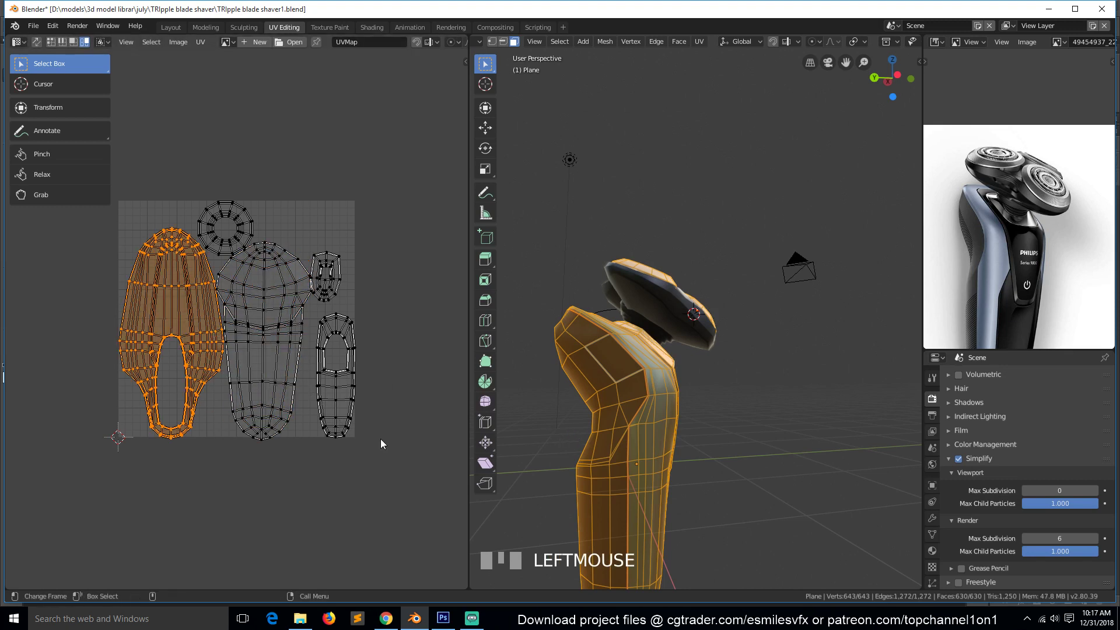
pyautogui.press('s')
pyautogui.click(339, 423)
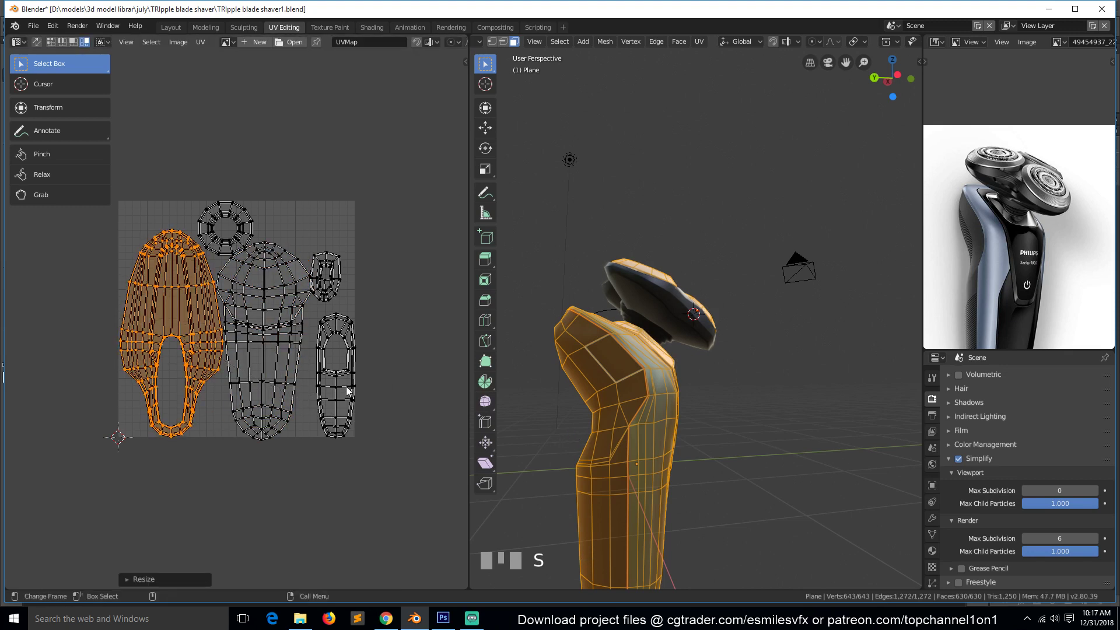
pyautogui.press('r')
pyautogui.click(282, 349)
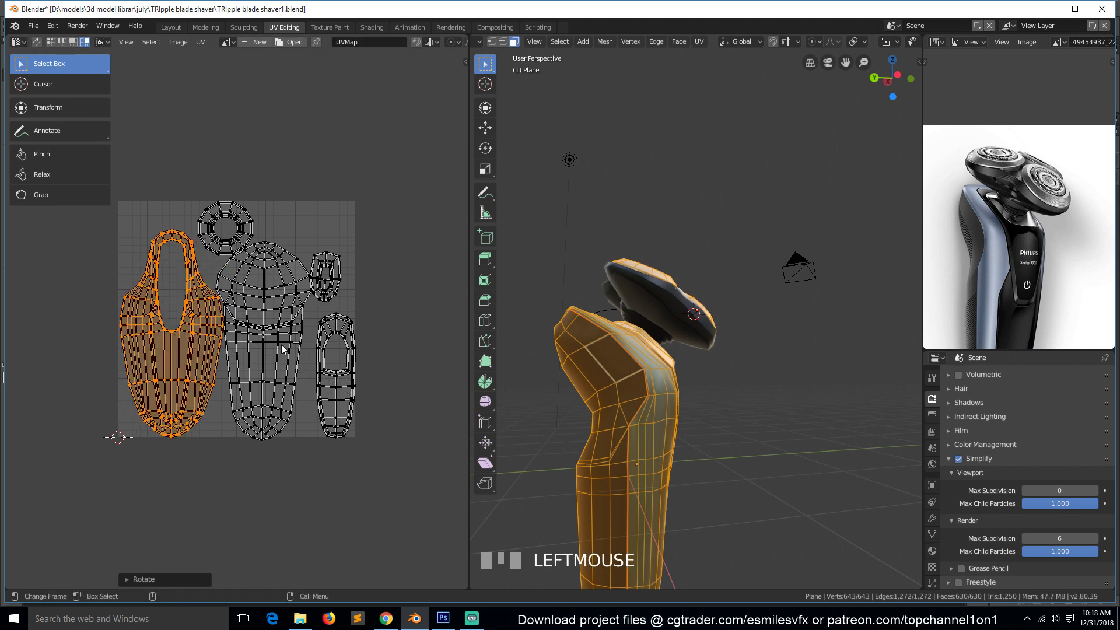
pyautogui.press('s')
pyautogui.click(292, 350)
# Shift the ring's UV island slightly away from the back panel's island, leave edit mode and save the file.
pyautogui.hotkey('alt', 'a')
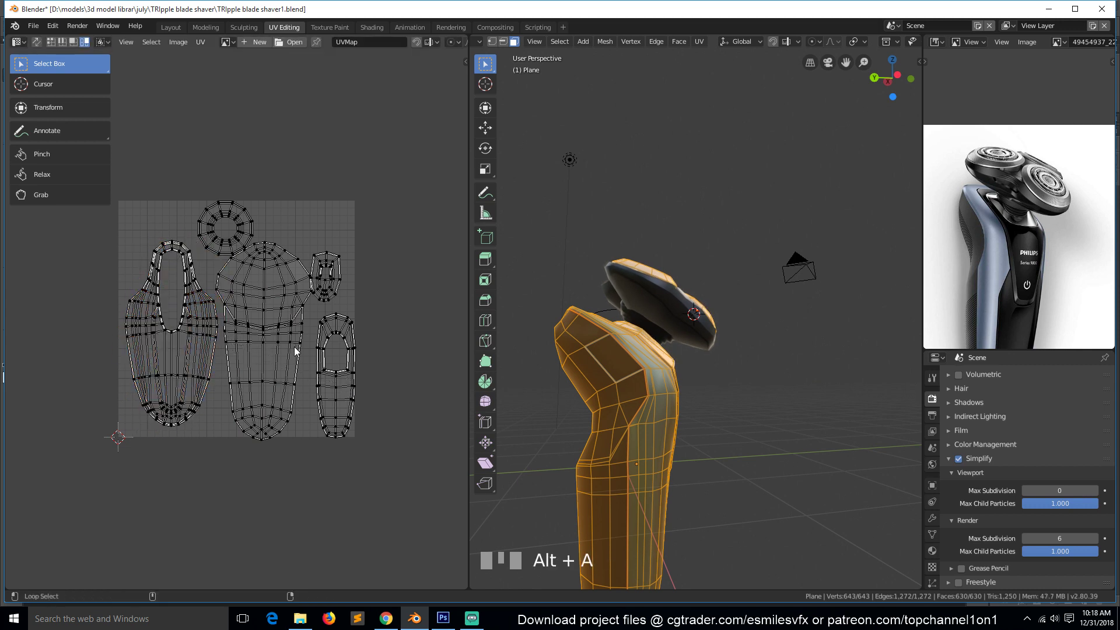
pyautogui.click(223, 231)
pyautogui.press('g')
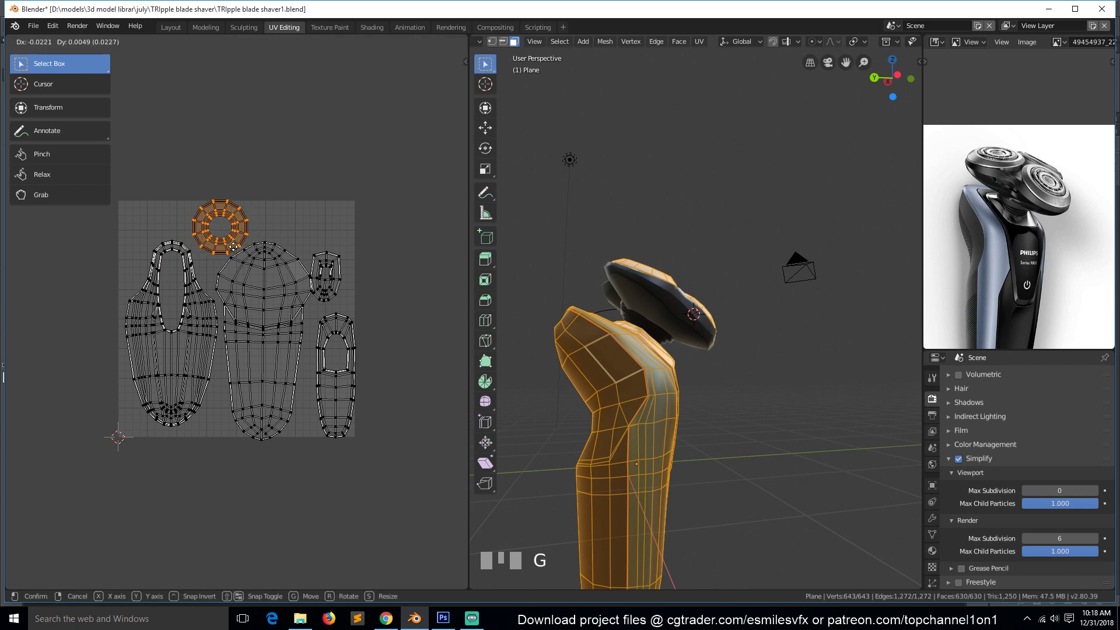
pyautogui.click(231, 247)
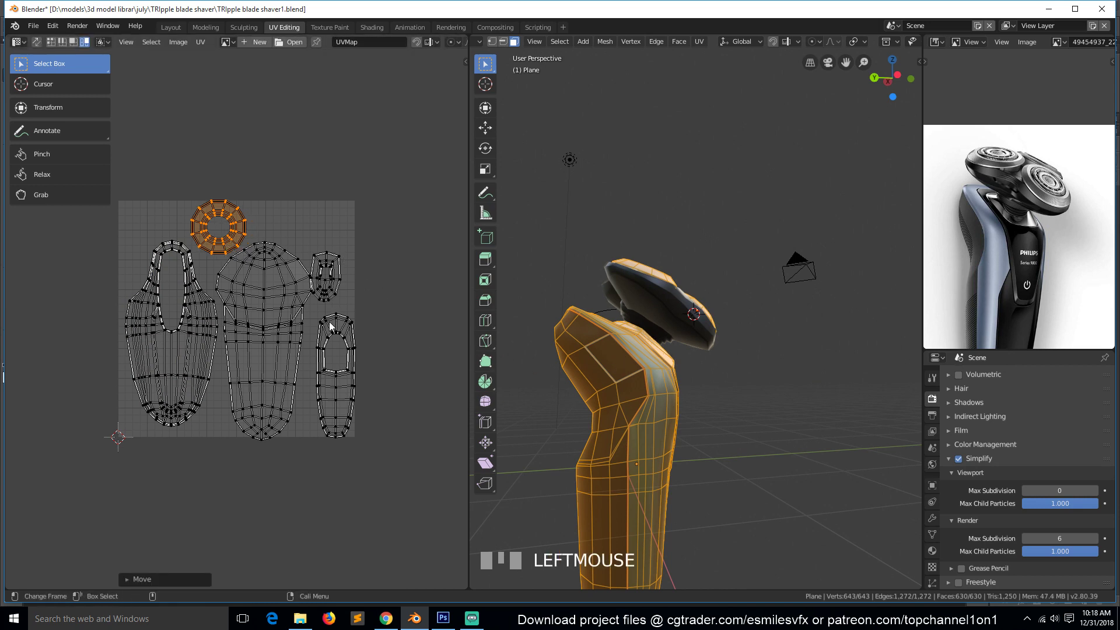
pyautogui.press('Tab')
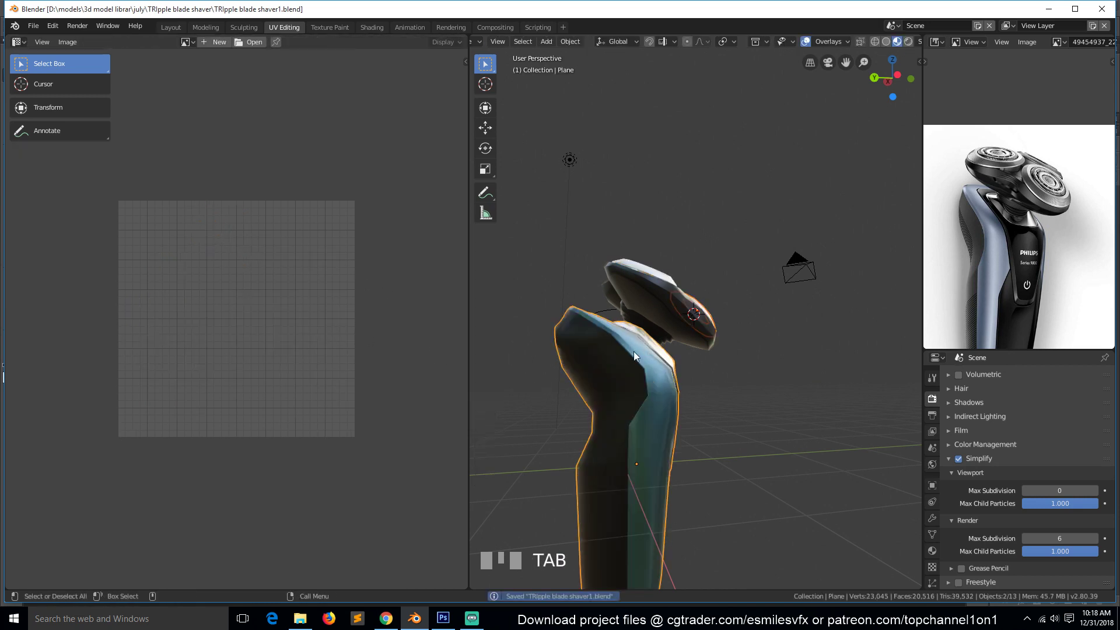
# Open the handle mesh on its own in edit mode to check its UV islands, and return to object mode.
pyautogui.hotkey('alt', 'a')
pyautogui.click(612, 363)
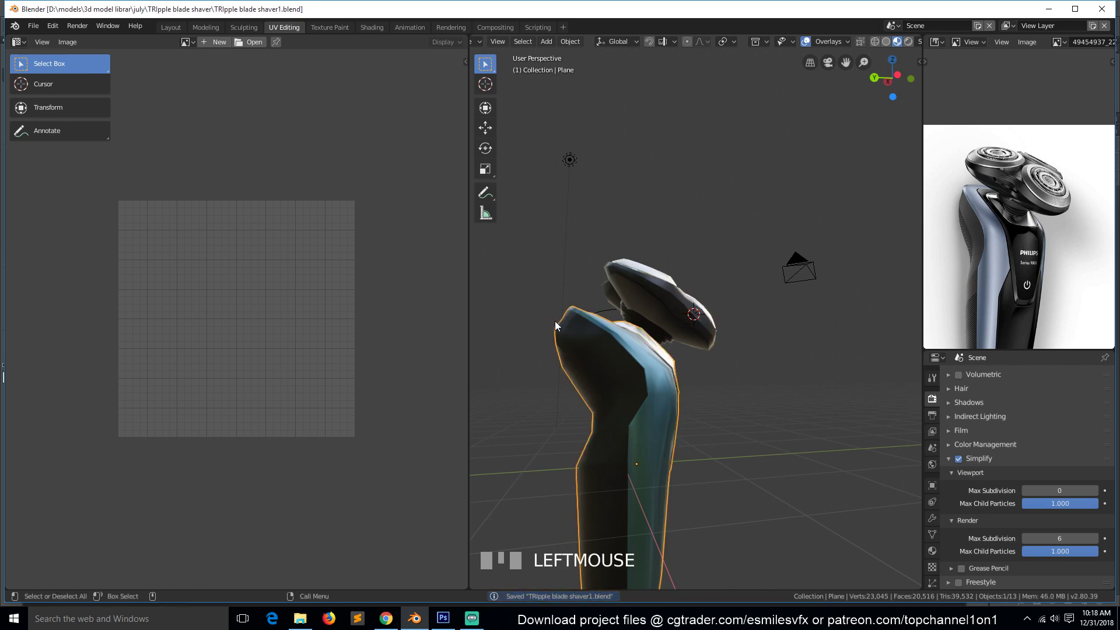
pyautogui.press('Tab')
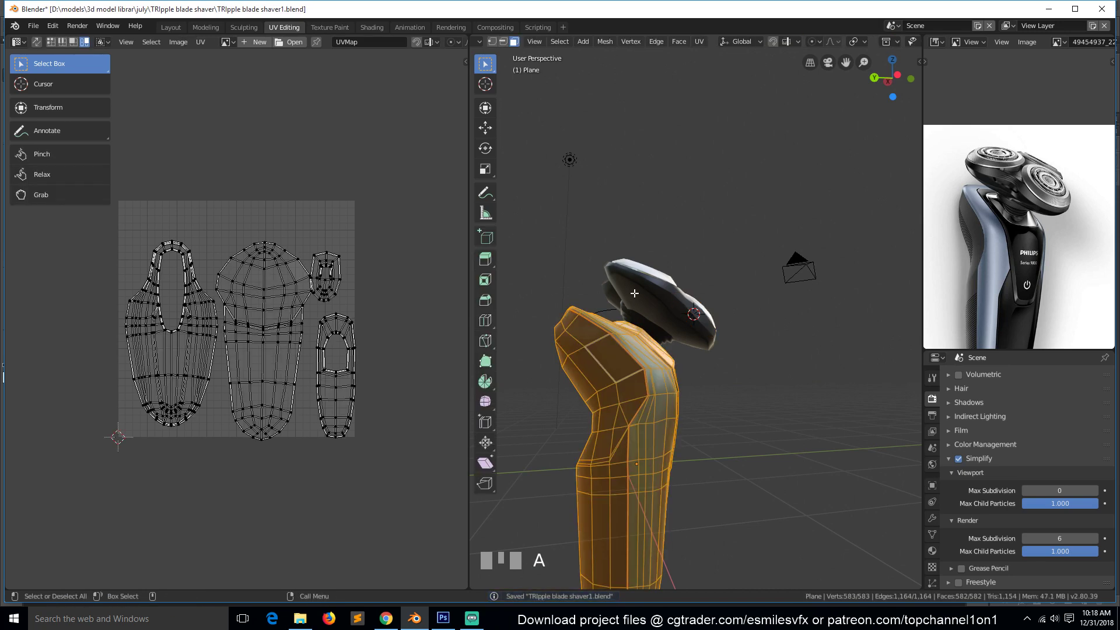
pyautogui.press('Tab')
# Compare the shaver head with a close-up of the reference photo and check the head body's UV layout in edit mode.
pyautogui.press('`')
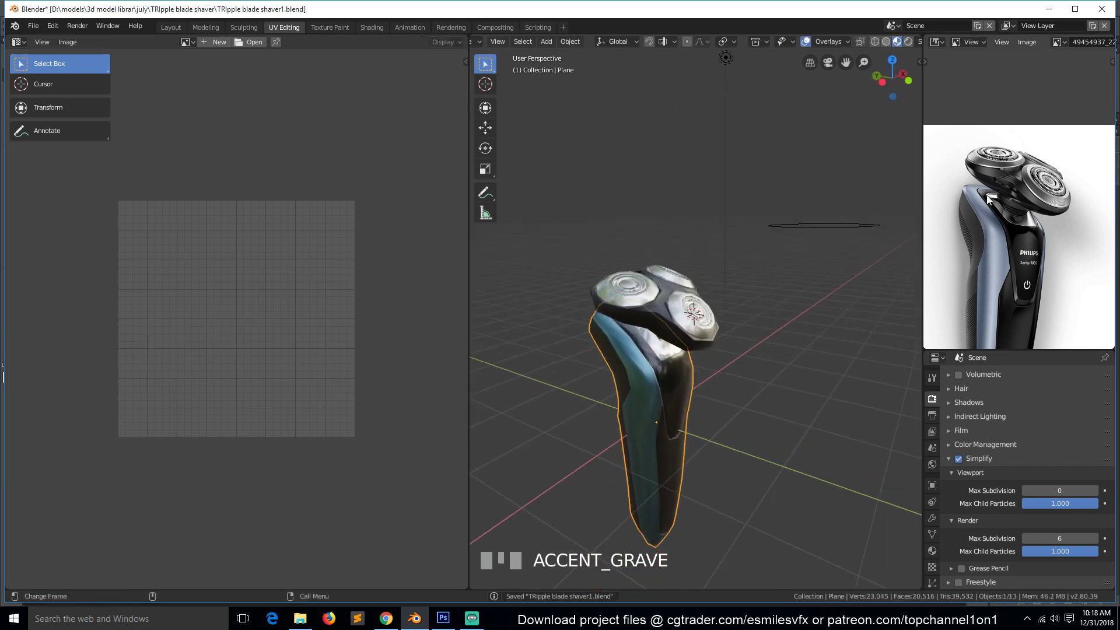
pyautogui.scroll(3, 991, 192)
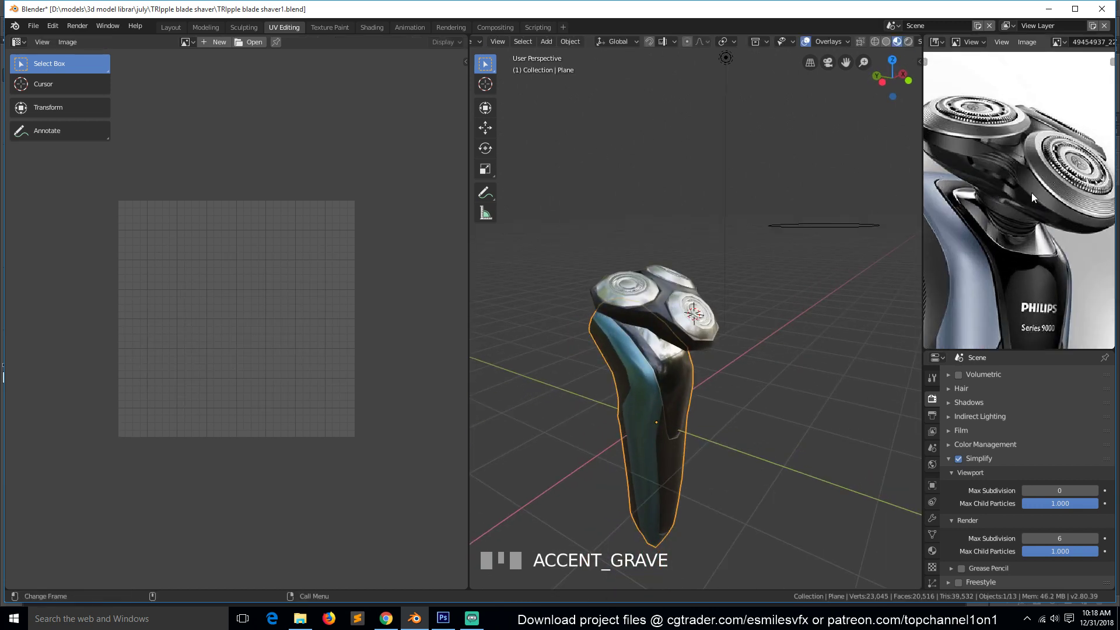
pyautogui.scroll(3, 1031, 192)
pyautogui.scroll(-3, 1039, 192)
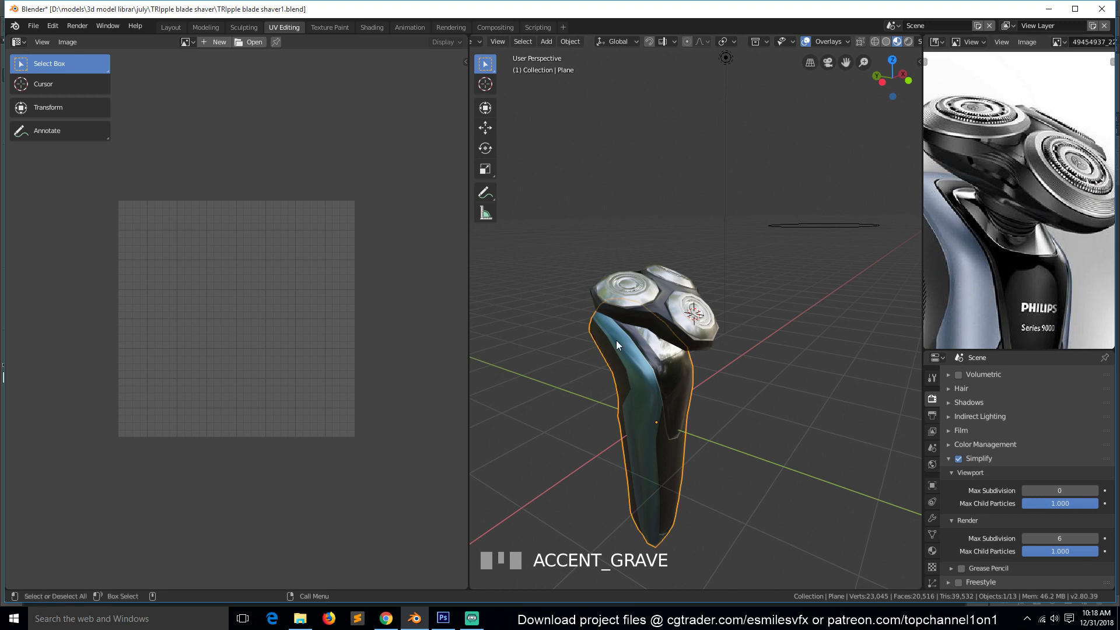
pyautogui.click(660, 335)
pyautogui.press('Tab')
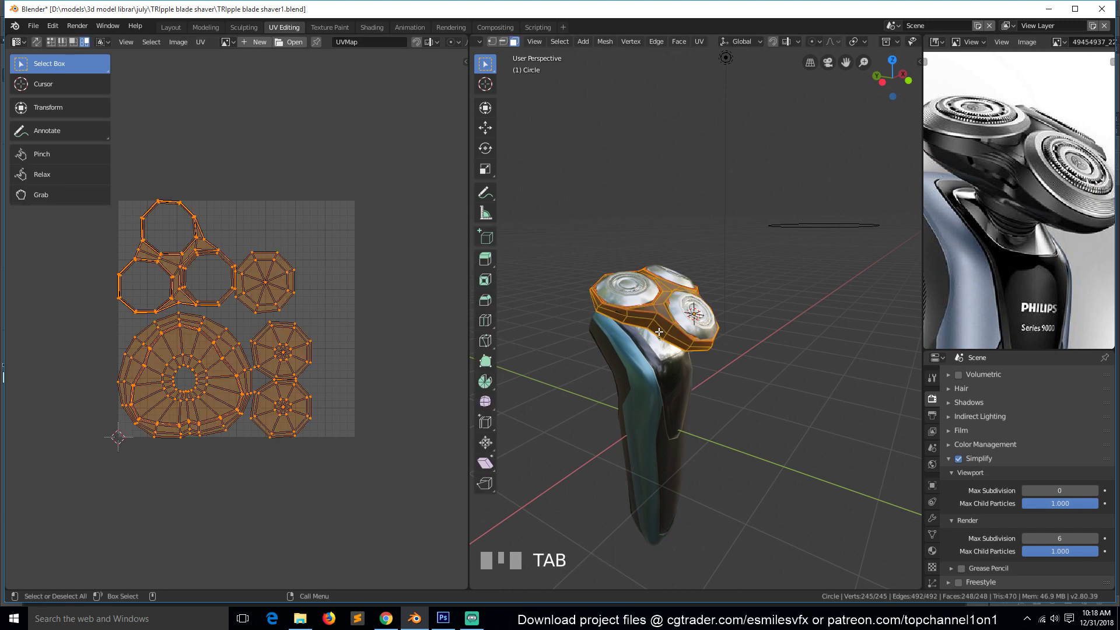
pyautogui.press('Tab')
# Select the ring and handle meshes together and open both in edit mode with all faces selected.
pyautogui.click(675, 331)
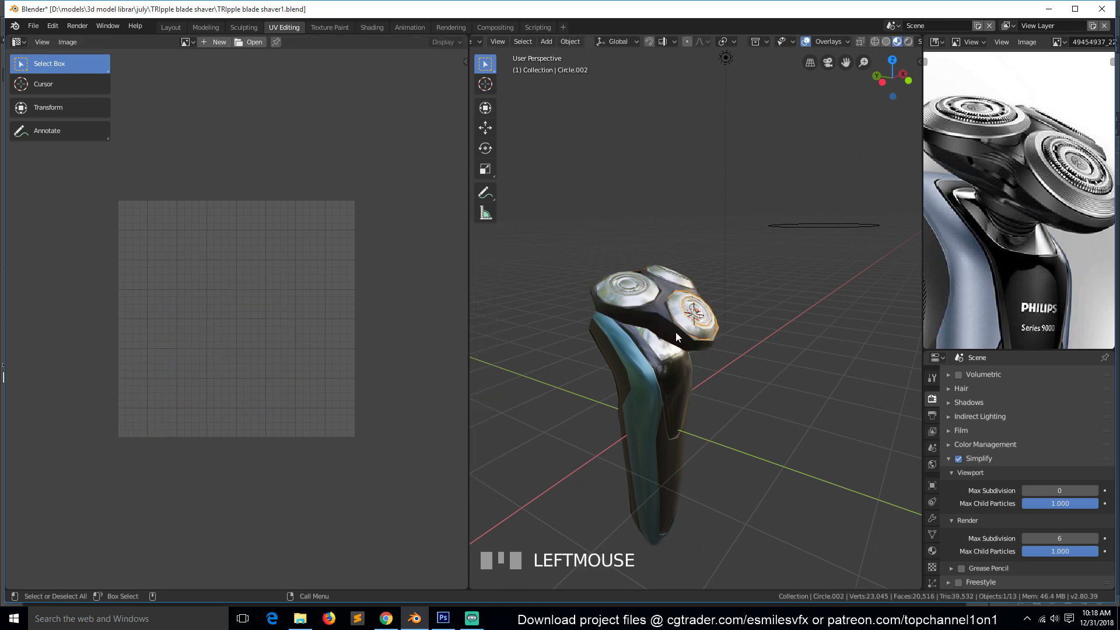
pyautogui.keyDown('shift'); pyautogui.click(650, 370); pyautogui.keyUp('shift')
pyautogui.press('Tab')
pyautogui.press('a')
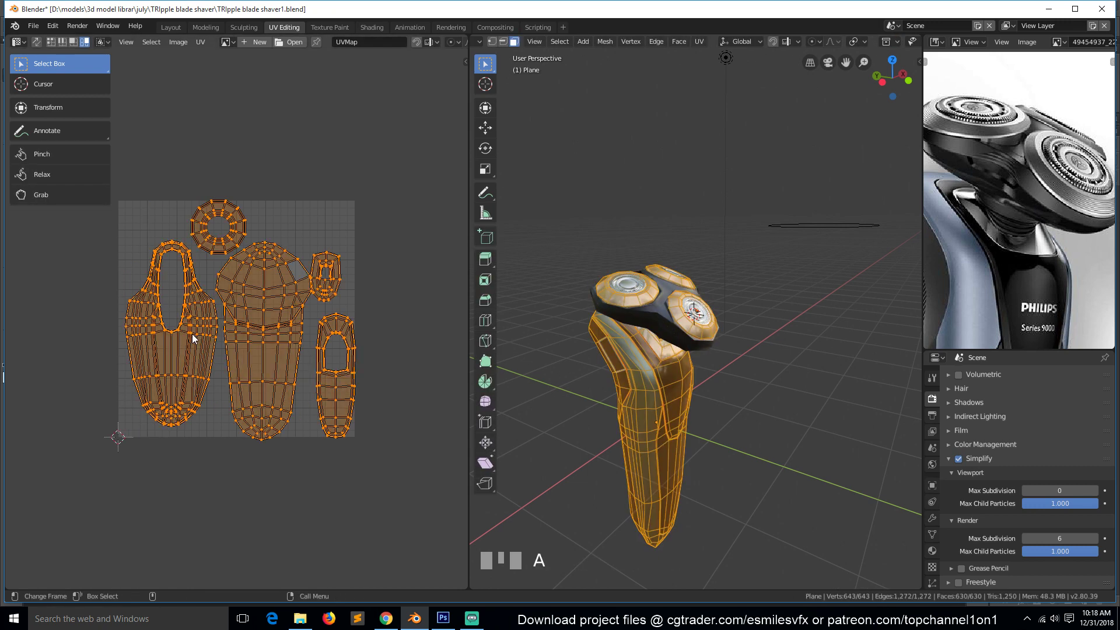
# Export the ring and handle UV layout as uv.png into the TRIpple blade shaver folder.
pyautogui.click(199, 41)
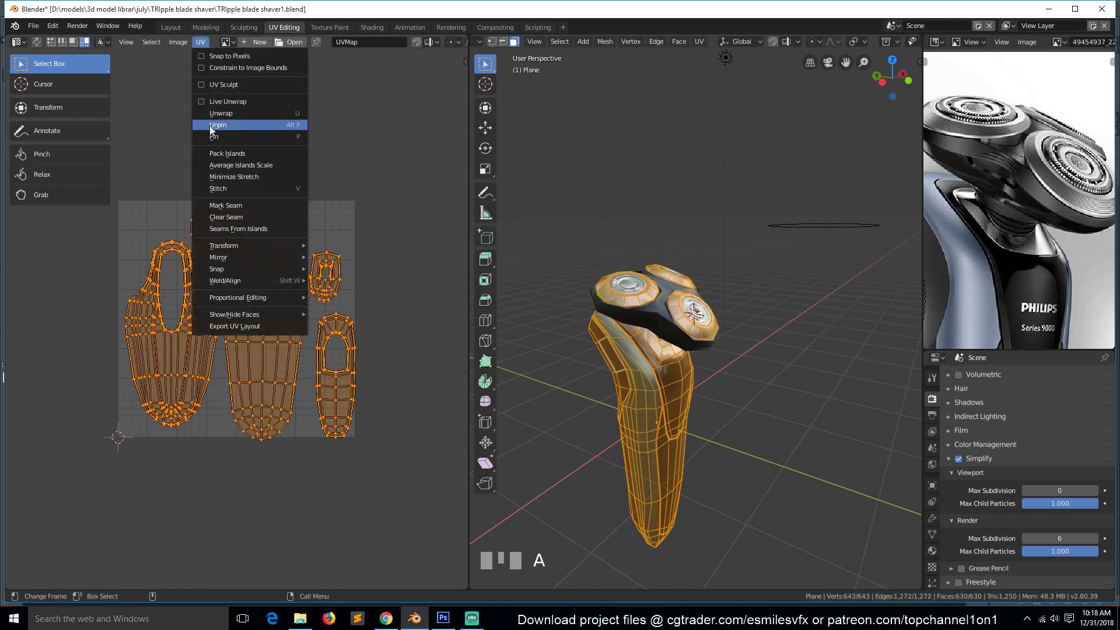
pyautogui.click(238, 326)
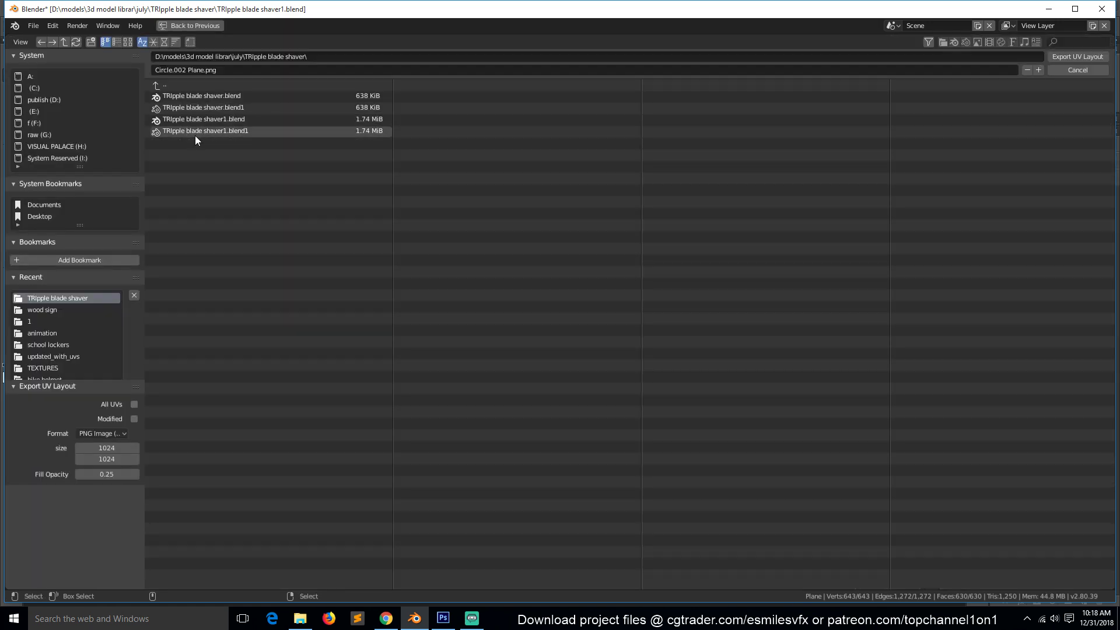
pyautogui.click(598, 70)
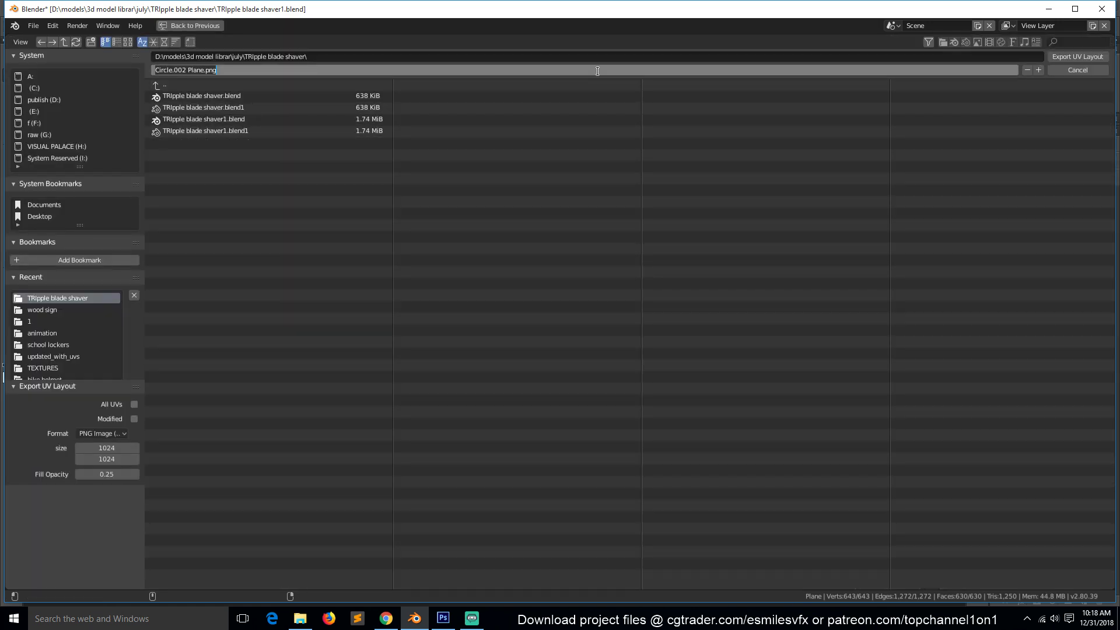
pyautogui.write('ub')
pyautogui.press('Return')
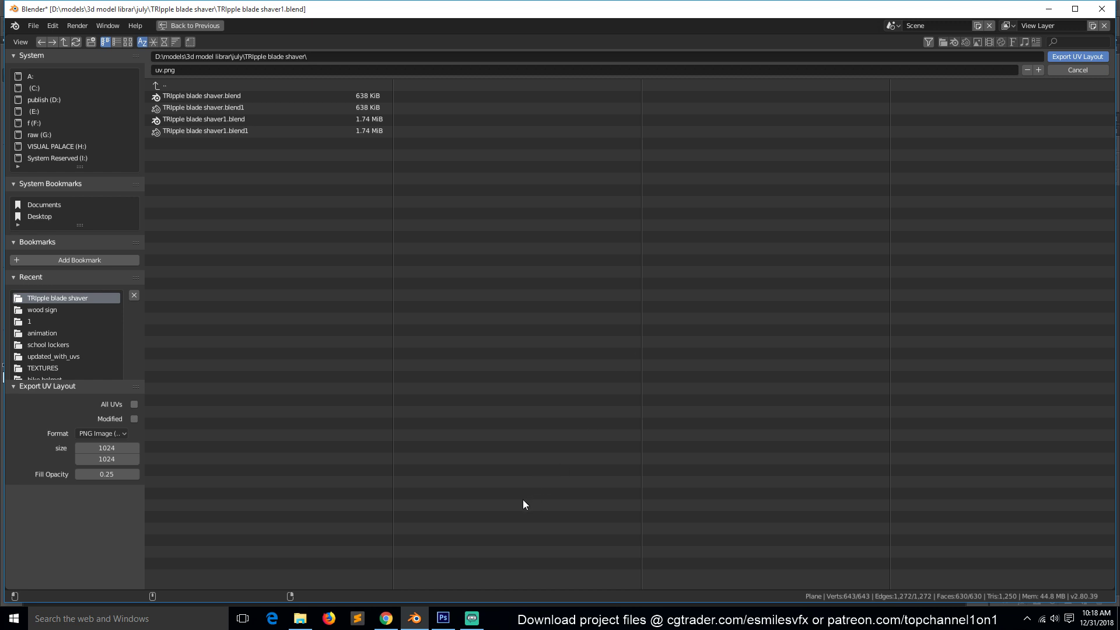
pyautogui.press('Return')
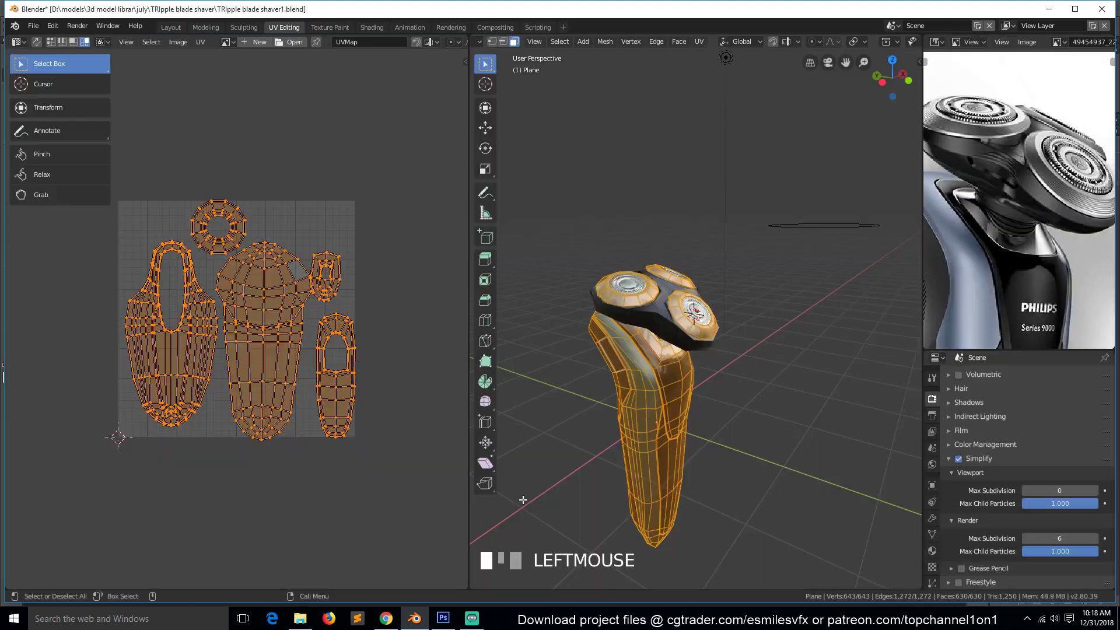
pyautogui.click(443, 619)
pyautogui.click(33, 8)
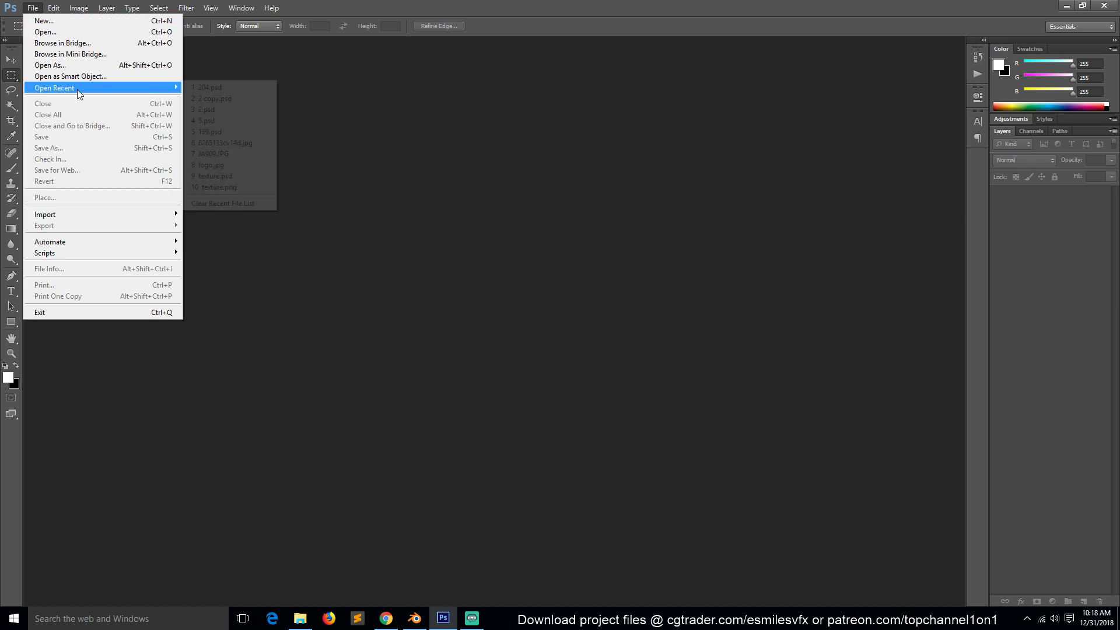
pyautogui.click(398, 520)
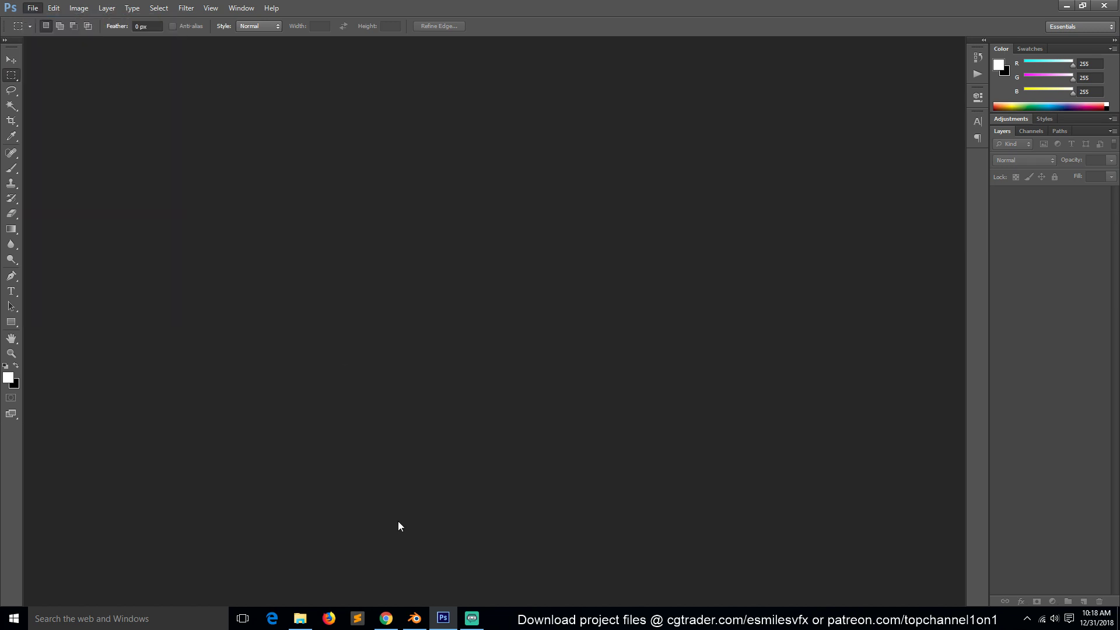
# Look for the exported layout in File Explorer, browsing the december model folders sorted by date modified, and switch back to Blender.
pyautogui.click(300, 612)
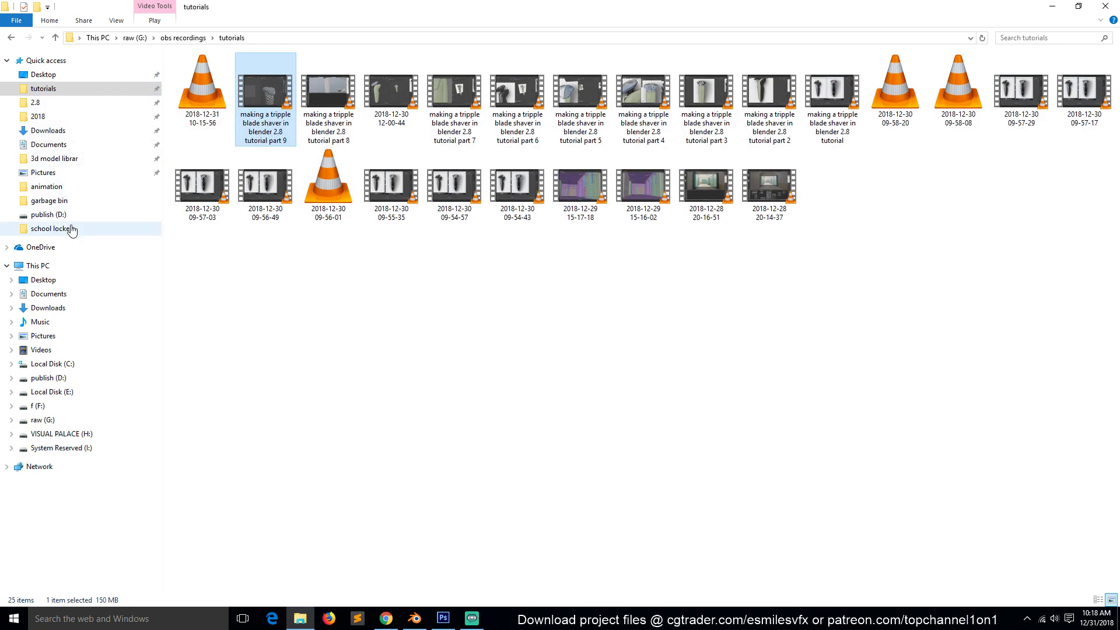
pyautogui.click(59, 216)
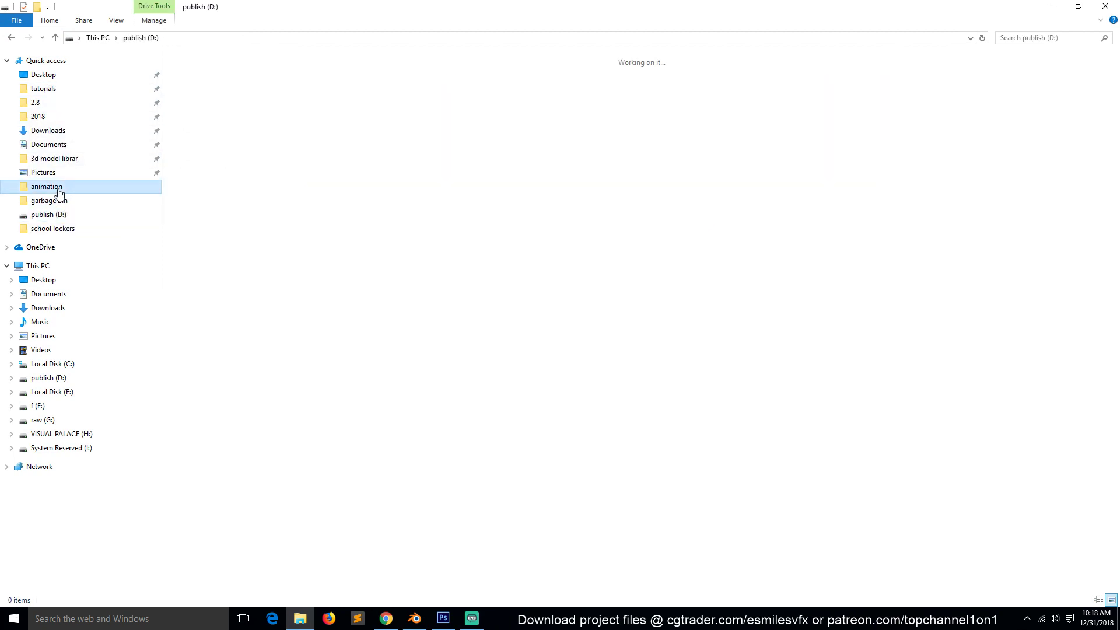
pyautogui.click(52, 187)
pyautogui.click(49, 201)
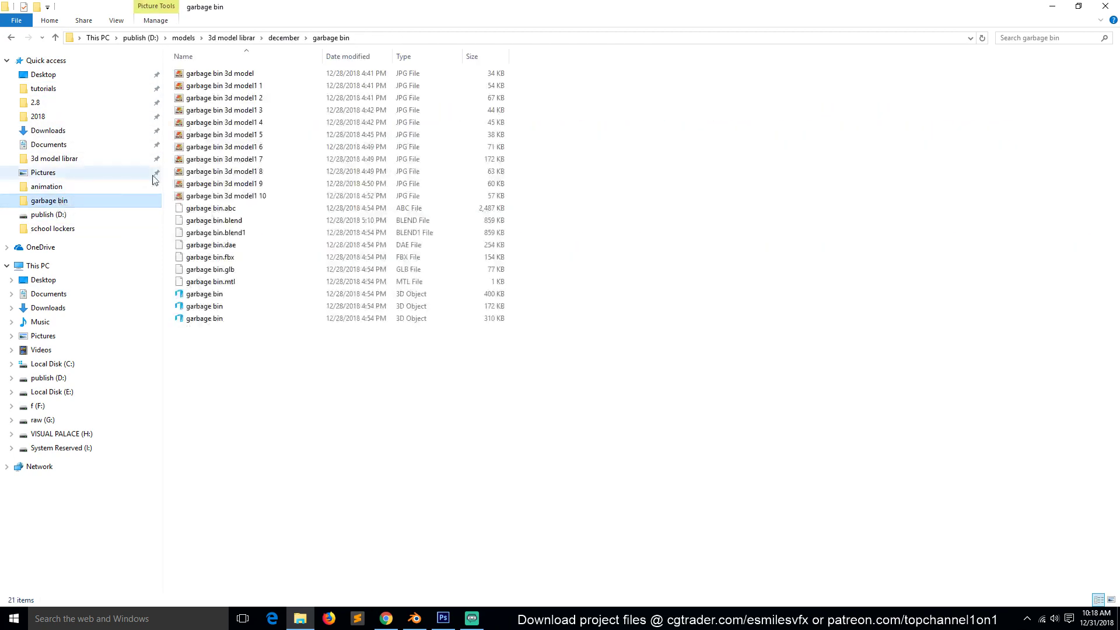
pyautogui.click(279, 38)
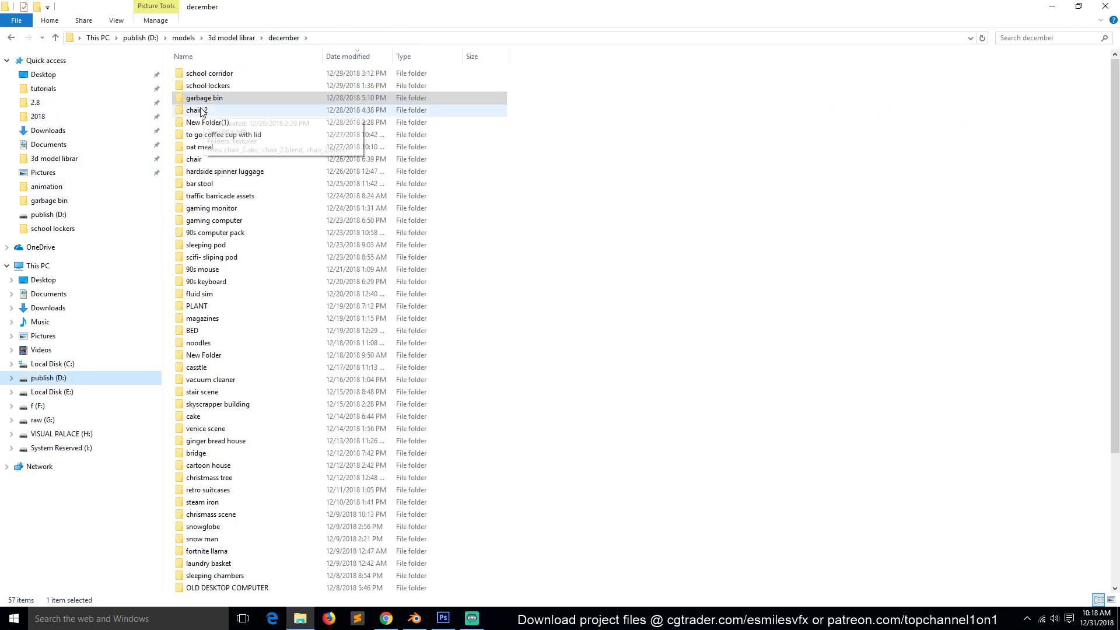
pyautogui.click(350, 56)
pyautogui.scroll(4, 269, 82)
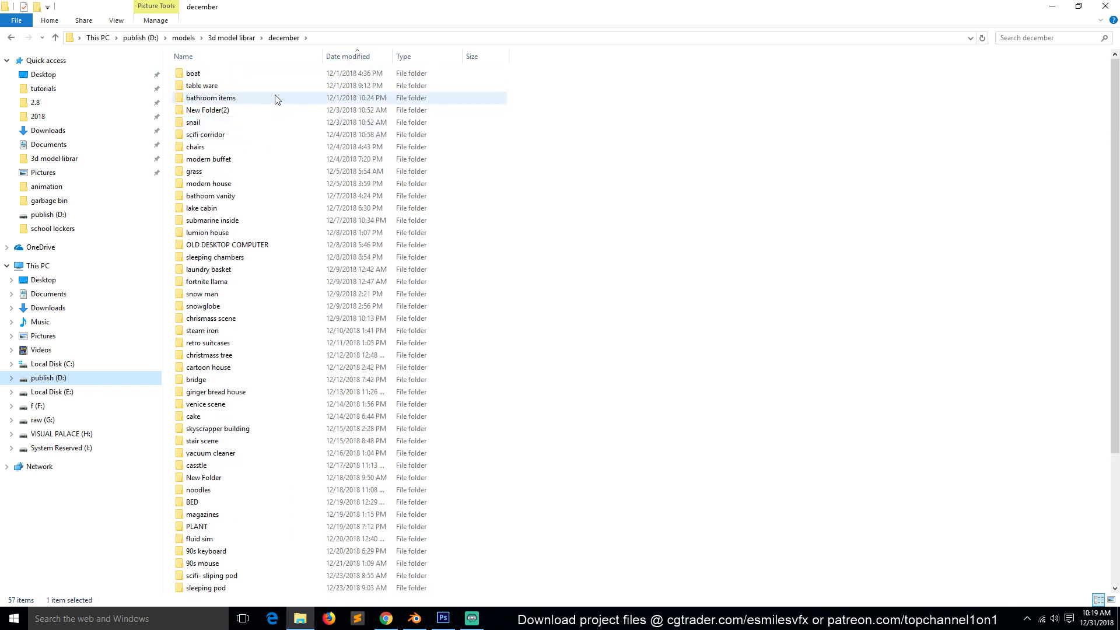
pyautogui.click(329, 58)
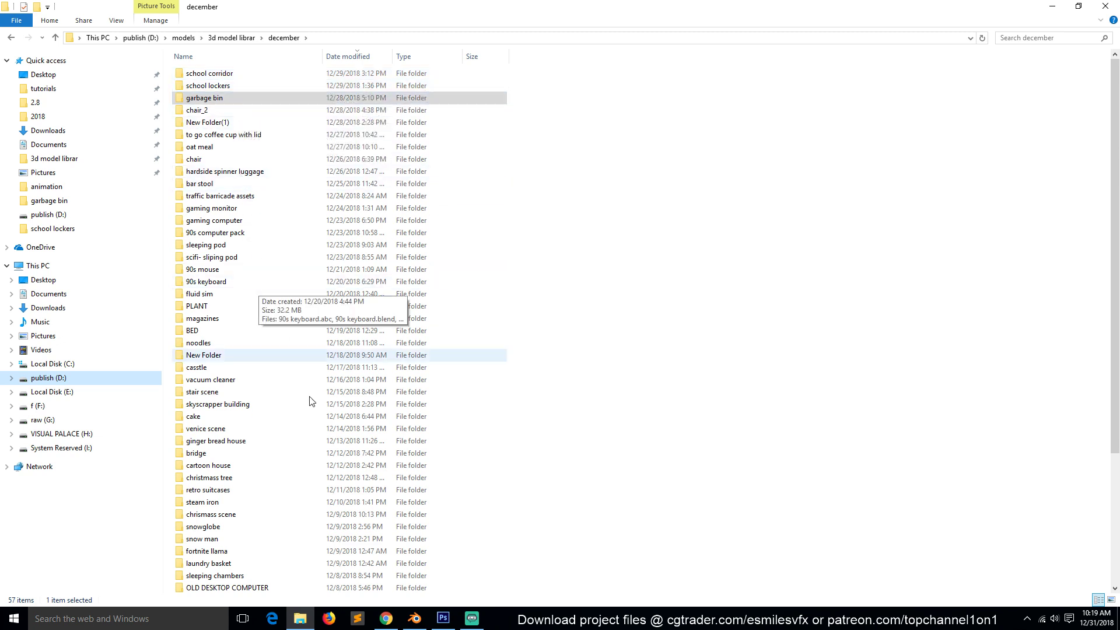
pyautogui.click(413, 623)
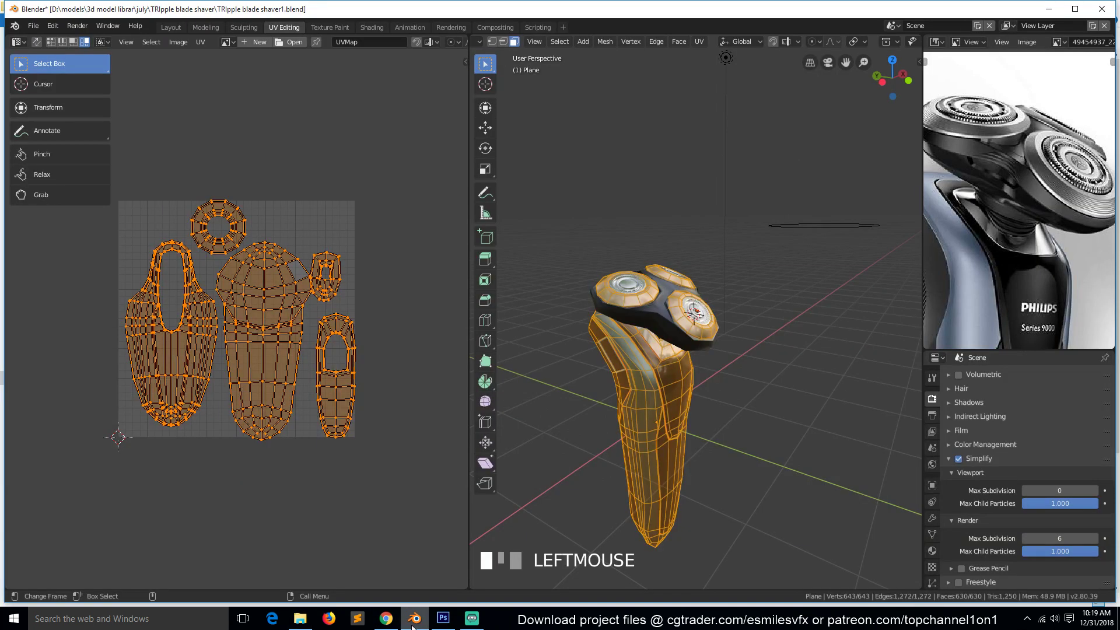
# Leave edit mode and start saving the scene under a new location, browsing to the december folder of 3d model librar.
pyautogui.press('Tab')
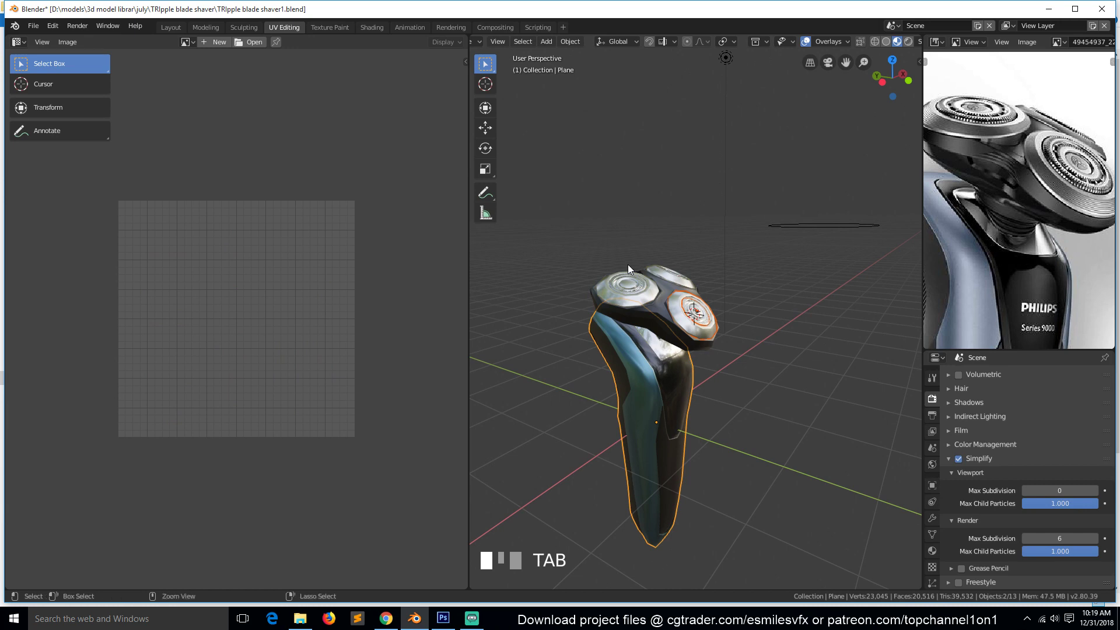
pyautogui.hotkey('ctrl', 'shift', 's')
pyautogui.click(223, 88)
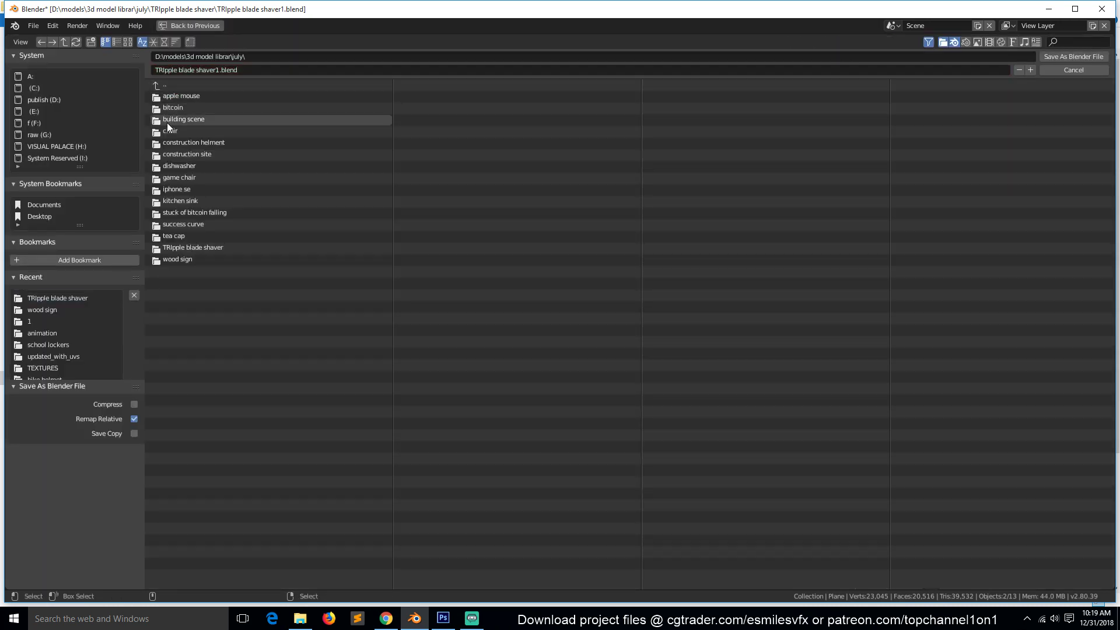
pyautogui.click(190, 85)
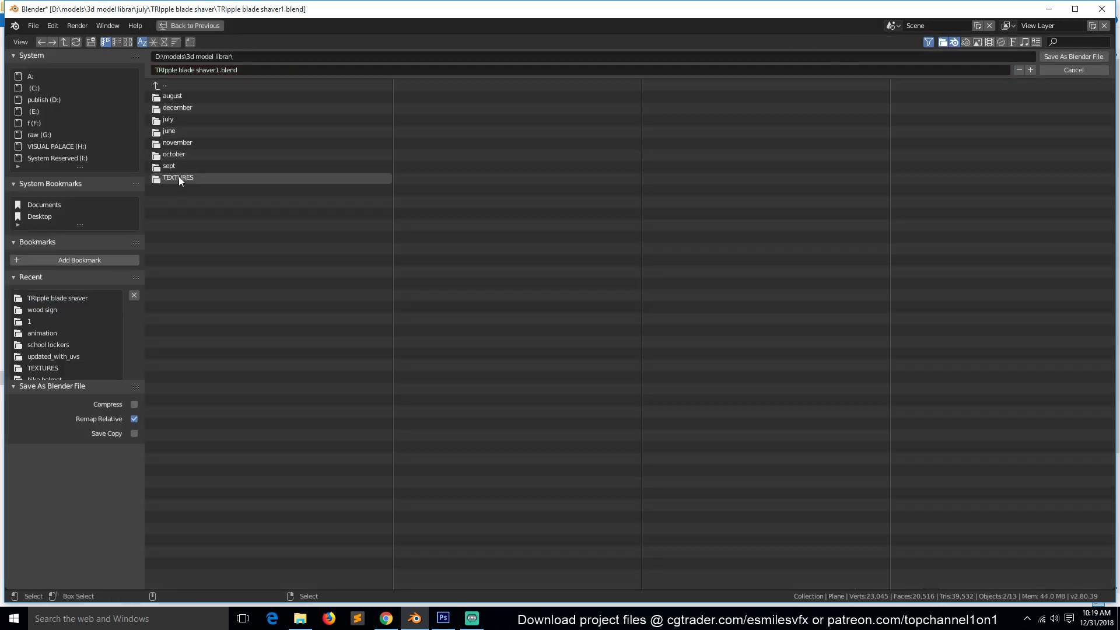
pyautogui.click(190, 107)
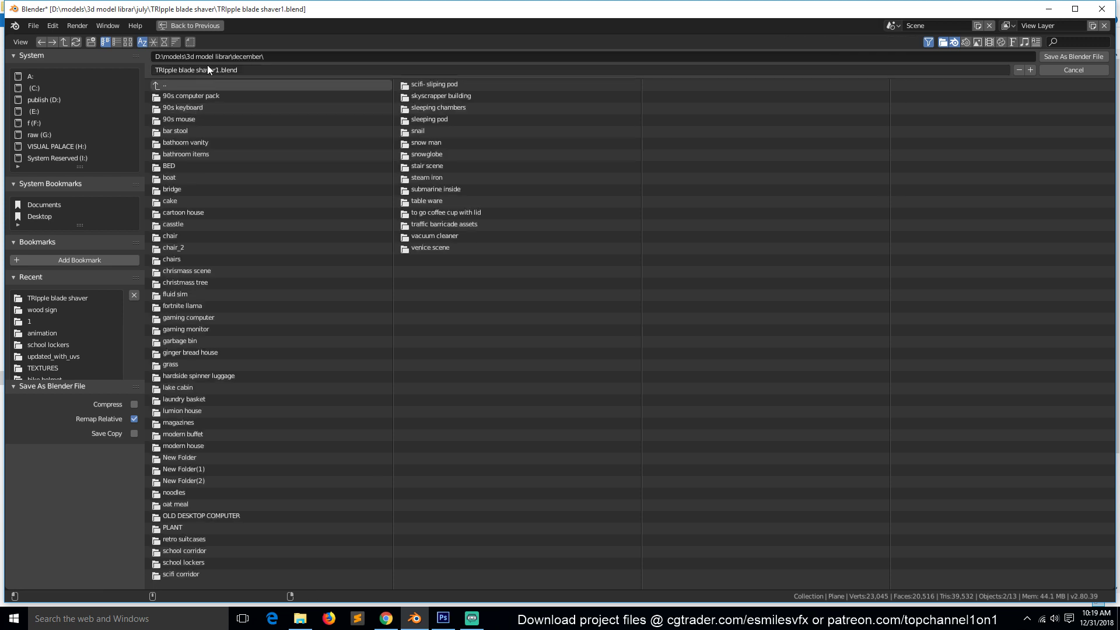
# Create a folder in december named TRIpple blade shaver1.blend, reusing the name copied from the blend file.
pyautogui.click(93, 43)
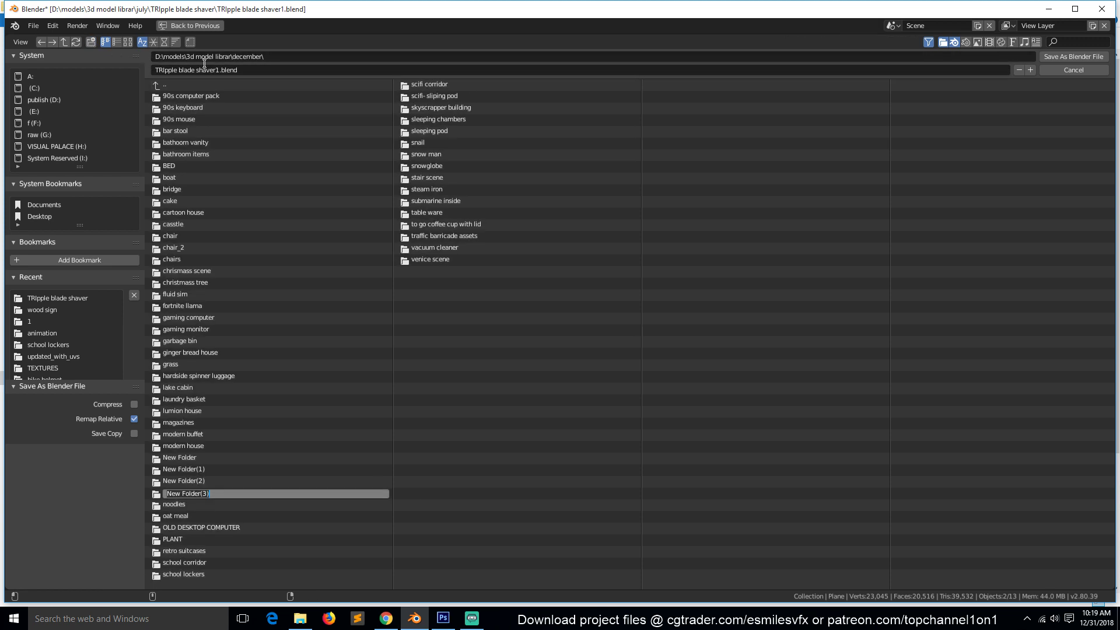
pyautogui.click(232, 72)
pyautogui.hotkey('ctrl', 'c')
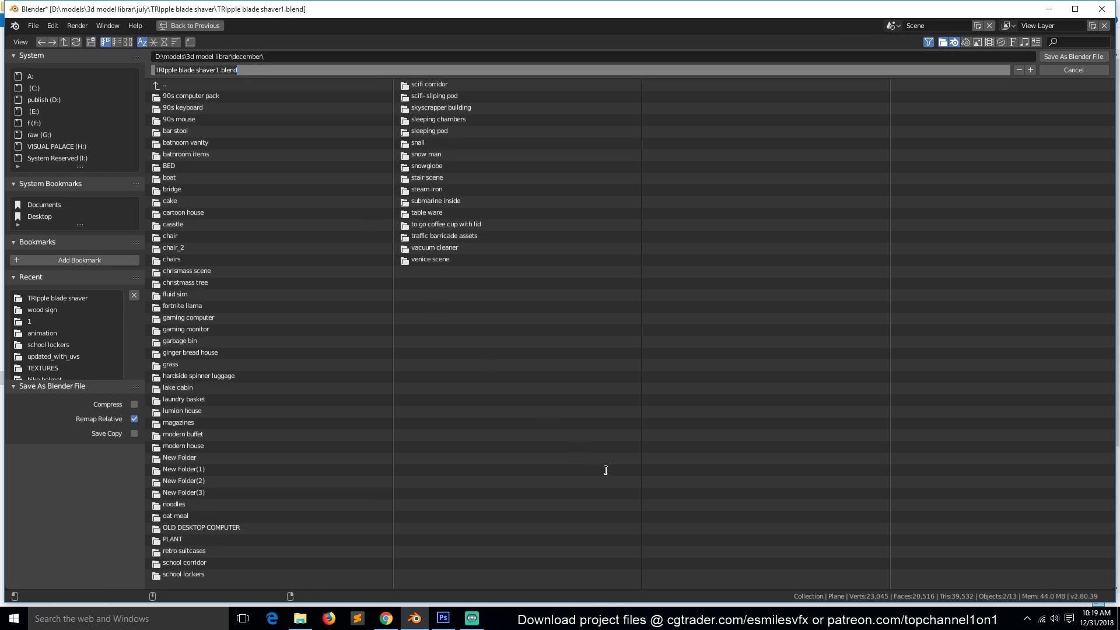
pyautogui.click(91, 42)
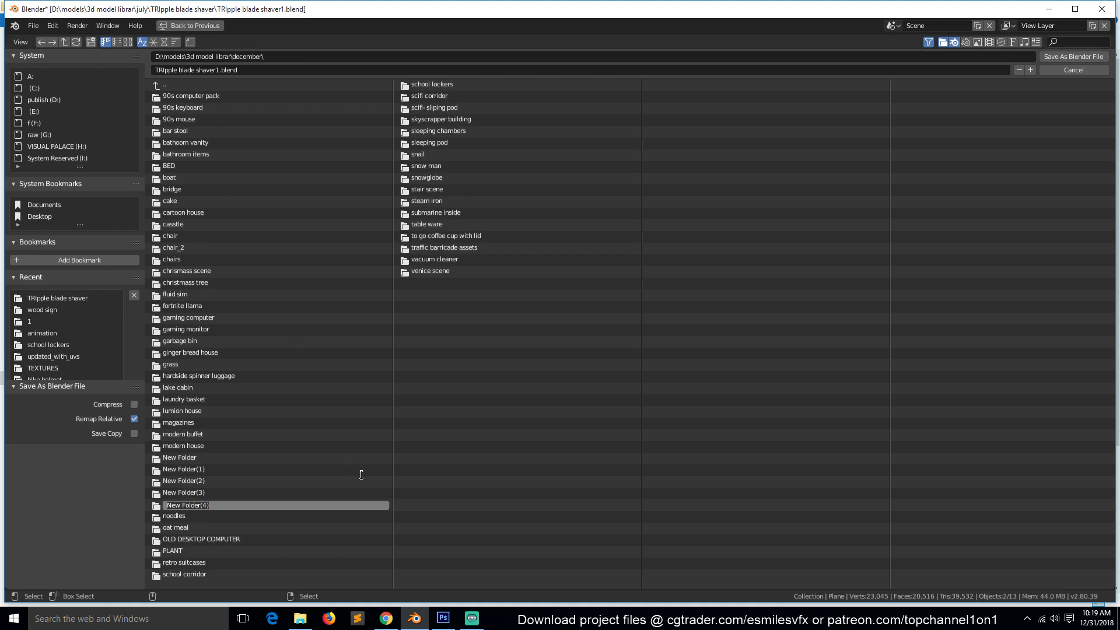
pyautogui.hotkey('ctrl', 'v')
pyautogui.press('Return')
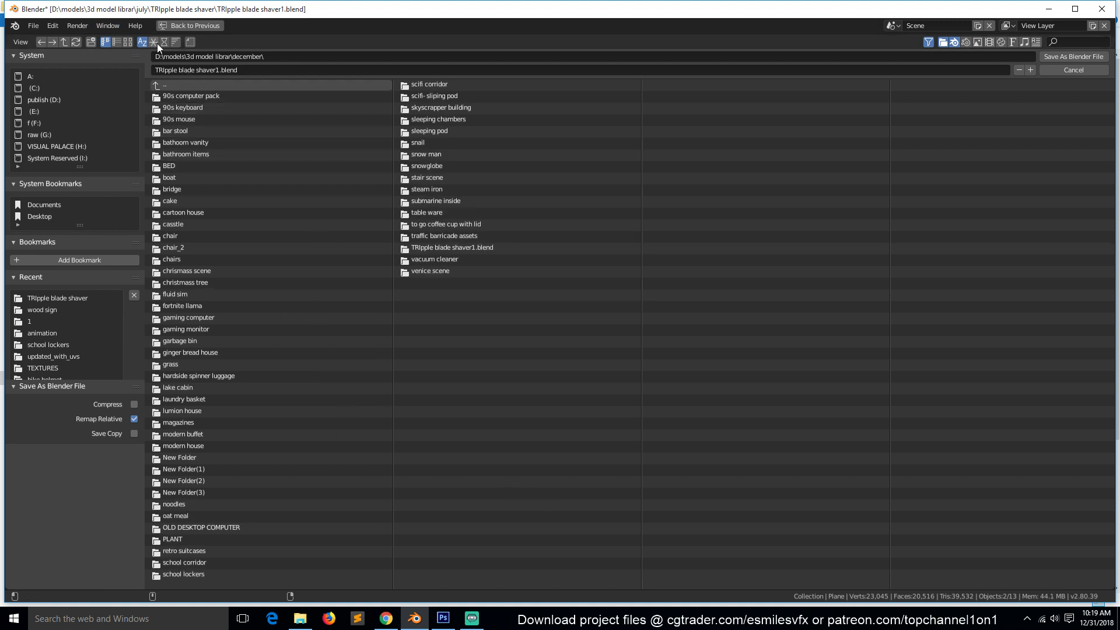
# Sort december by date, open the new TRIpple blade shaver1.blend folder and save TRIpple blade shaver1.blend in it.
pyautogui.click(164, 42)
pyautogui.doubleClick(196, 90)
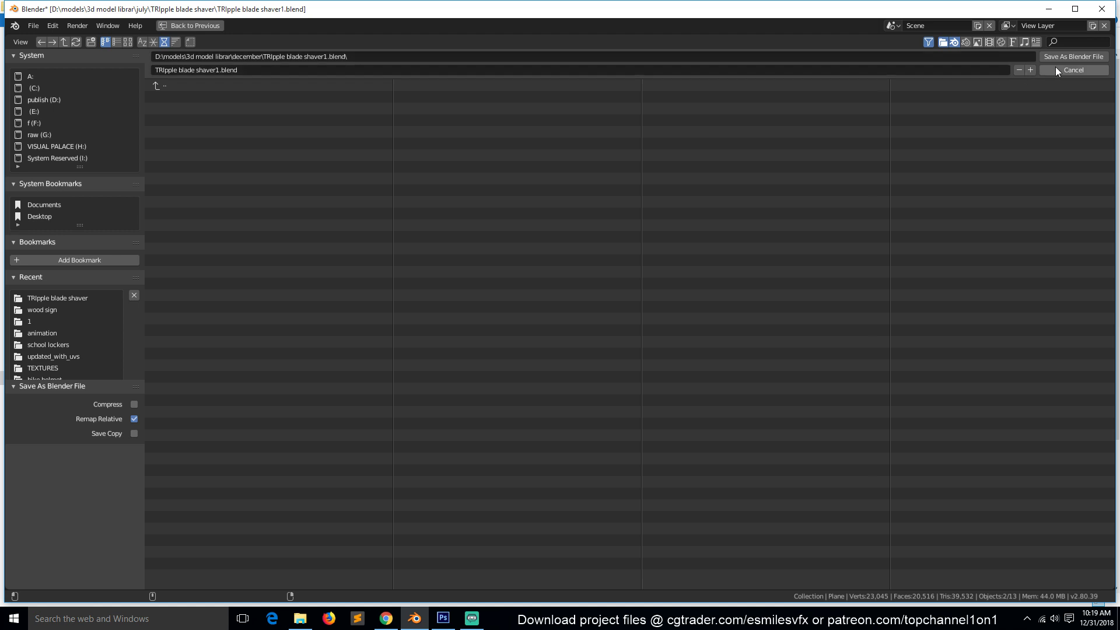
pyautogui.click(1073, 56)
pyautogui.press('Tab')
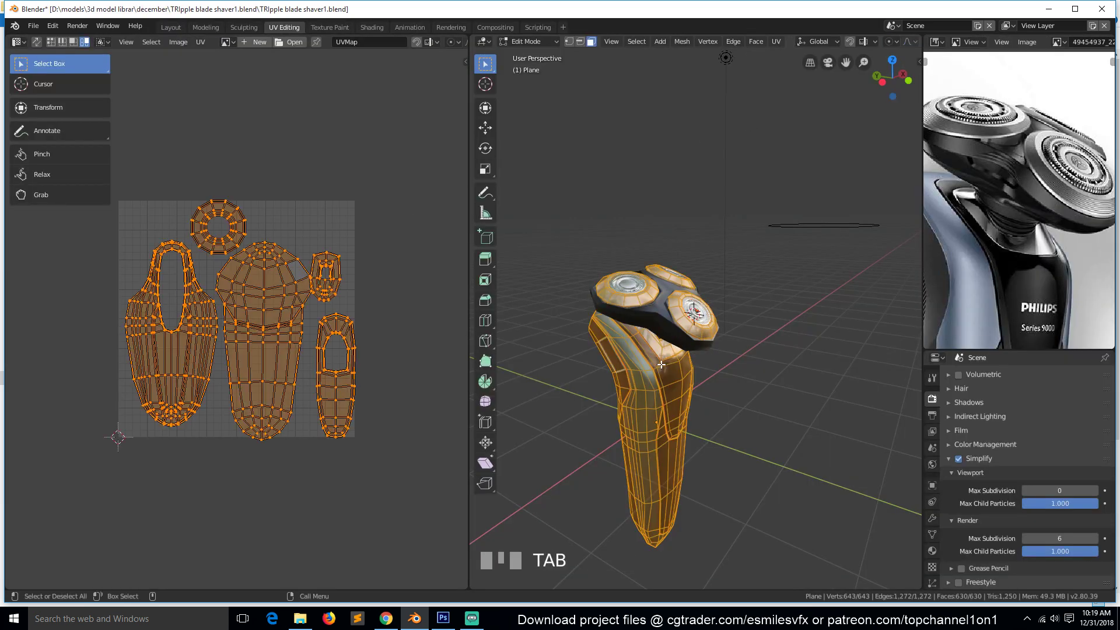
pyautogui.press('Tab')
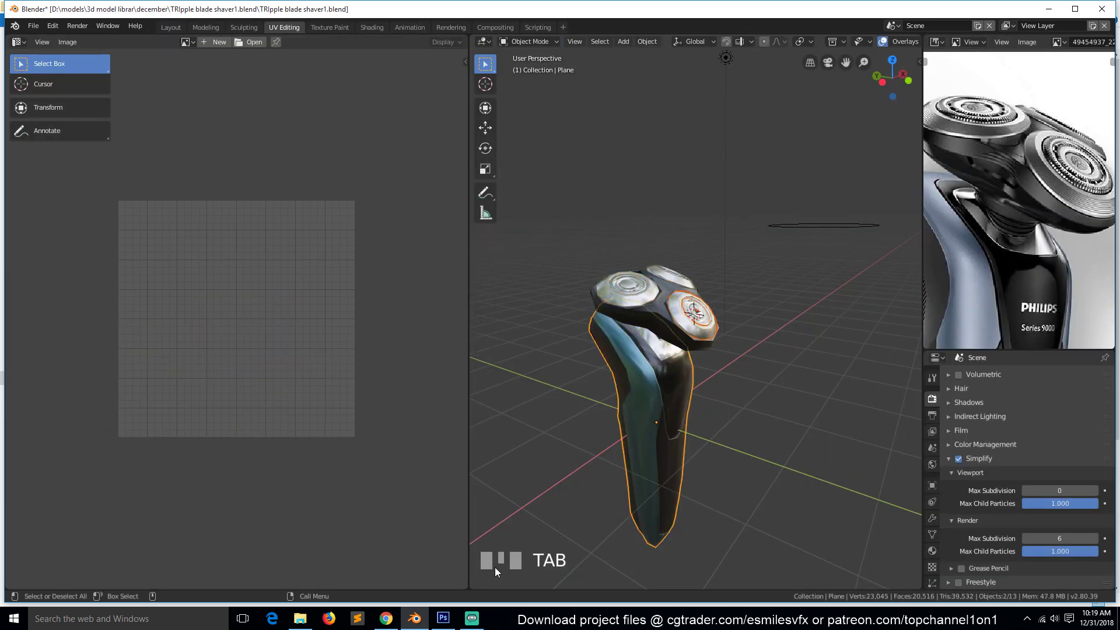
# Check the new shaver folder in File Explorer, return to december and switch through Photoshop back to Blender.
pyautogui.click(300, 618)
pyautogui.doubleClick(249, 74)
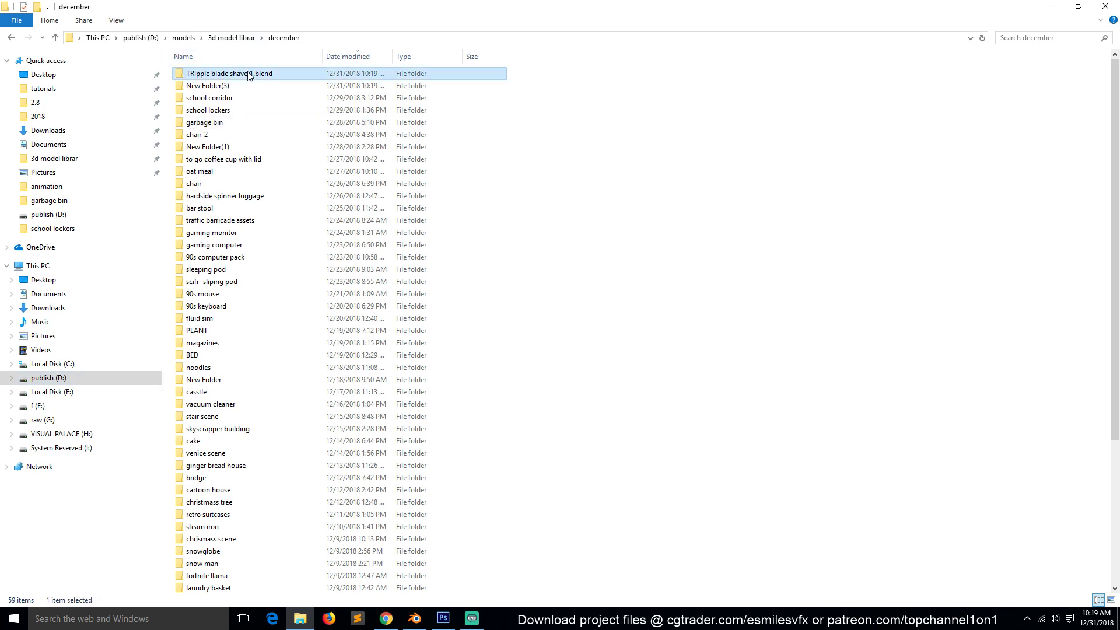
pyautogui.click(284, 37)
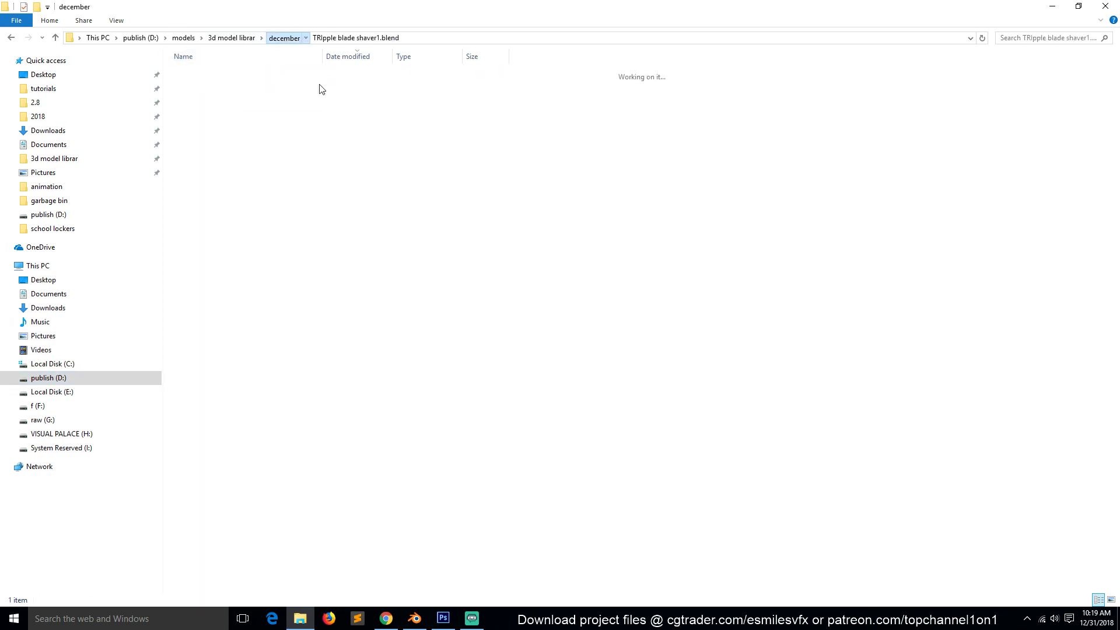
pyautogui.click(443, 619)
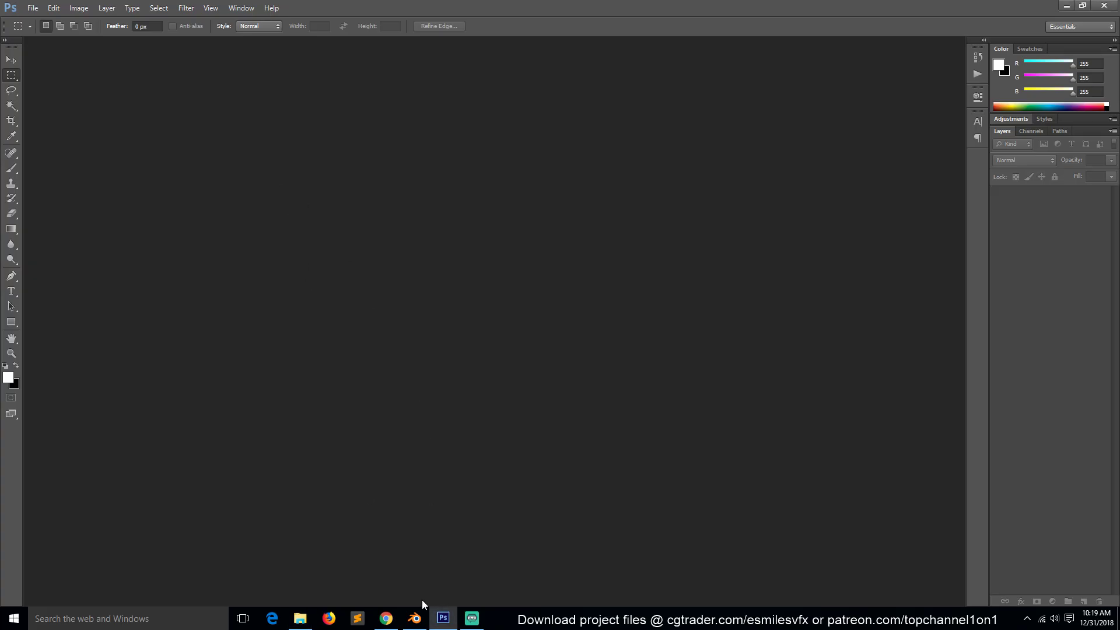
pyautogui.click(415, 619)
# Export the ring and handle UV layout as Circle.002 Plane.png into the new TRIpple blade shaver1.blend folder.
pyautogui.press('Tab')
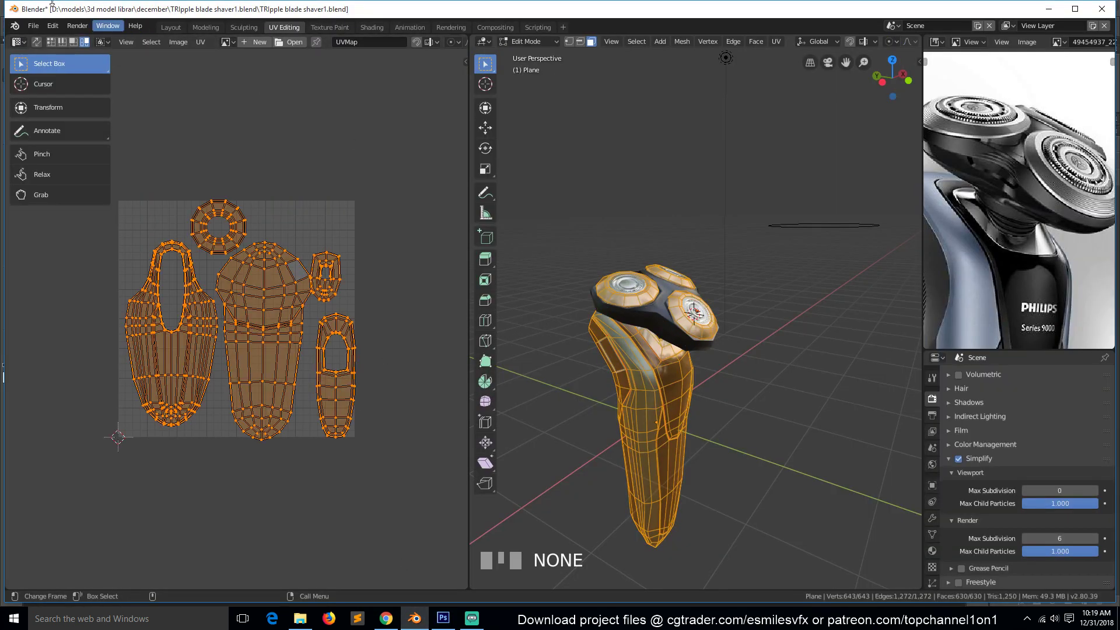
pyautogui.click(198, 42)
pyautogui.click(257, 327)
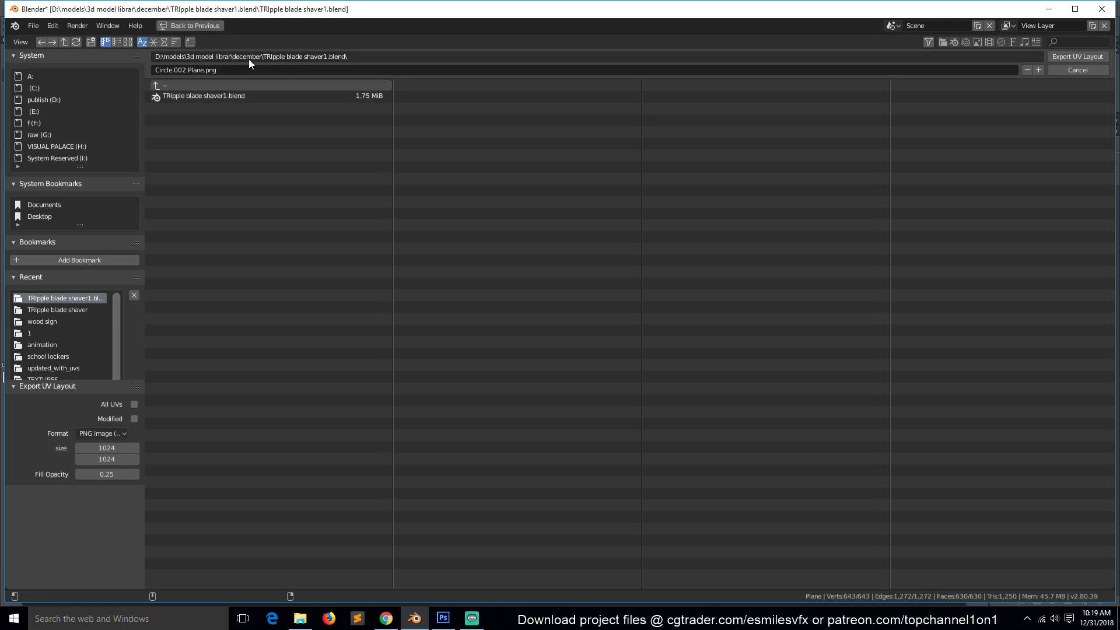
pyautogui.click(1049, 57)
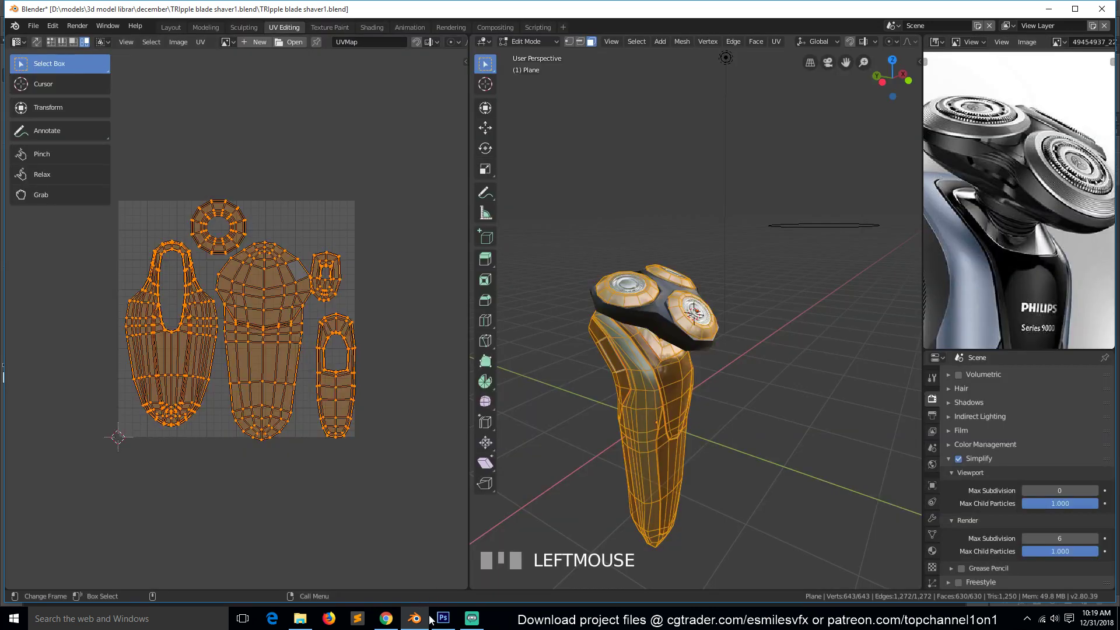
# Open Circle.002 Plane.png from the TRIpple blade shaver1.blend folder in Photoshop.
pyautogui.click(443, 618)
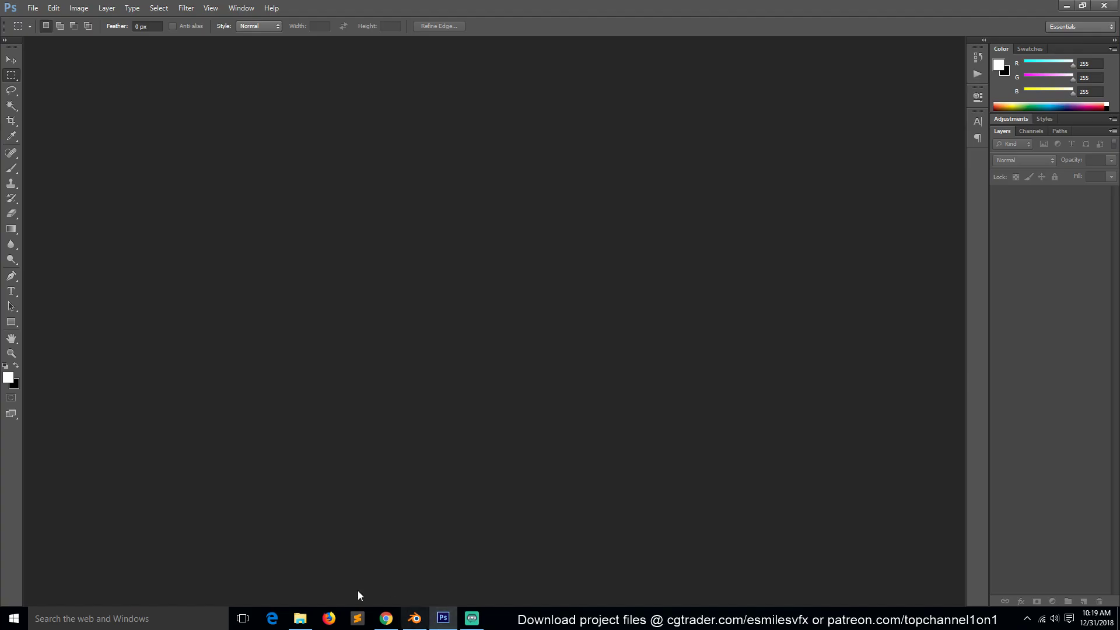
pyautogui.click(298, 621)
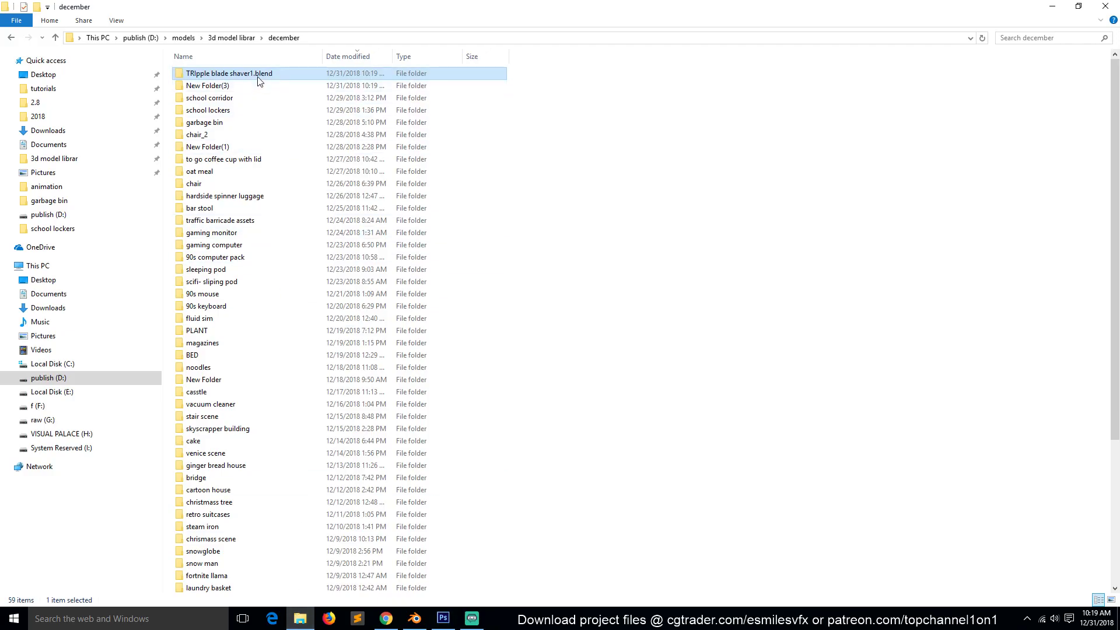
pyautogui.moveTo(204, 94); pyautogui.dragTo(465, 428)
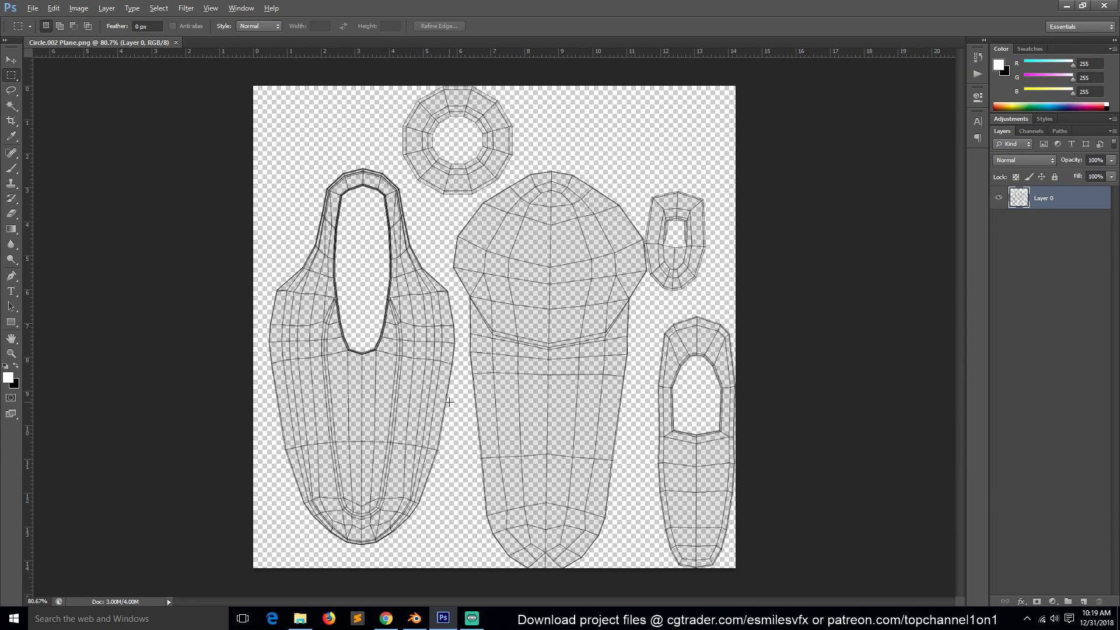
# Activate the Pen tool in Shape mode and set its fill colour to cyan.
pyautogui.click(417, 618)
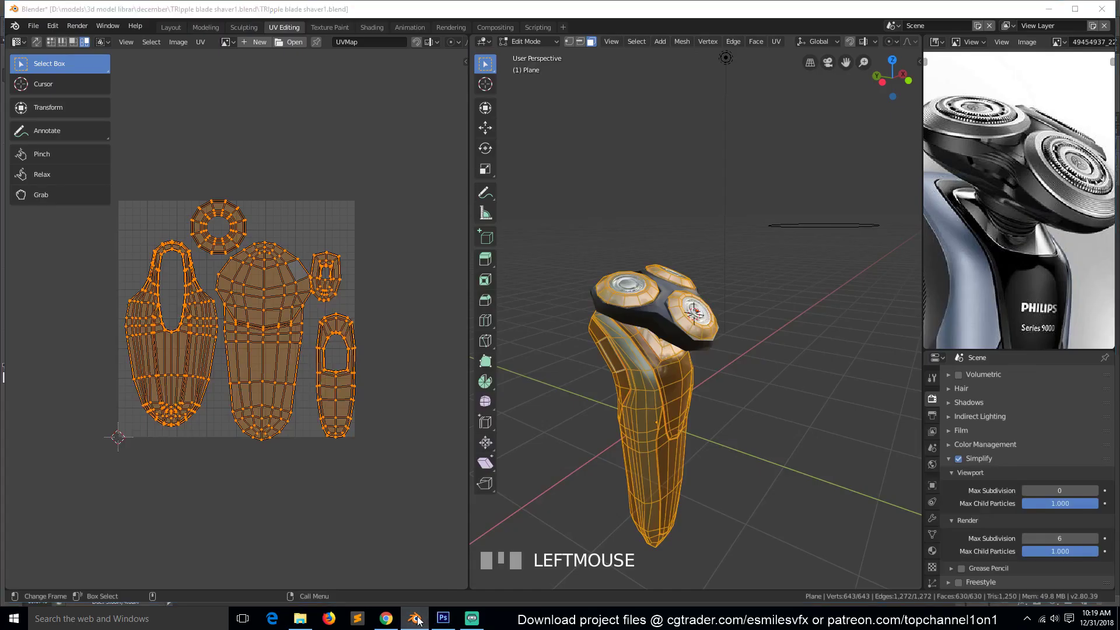
pyautogui.click(443, 618)
pyautogui.press('p')
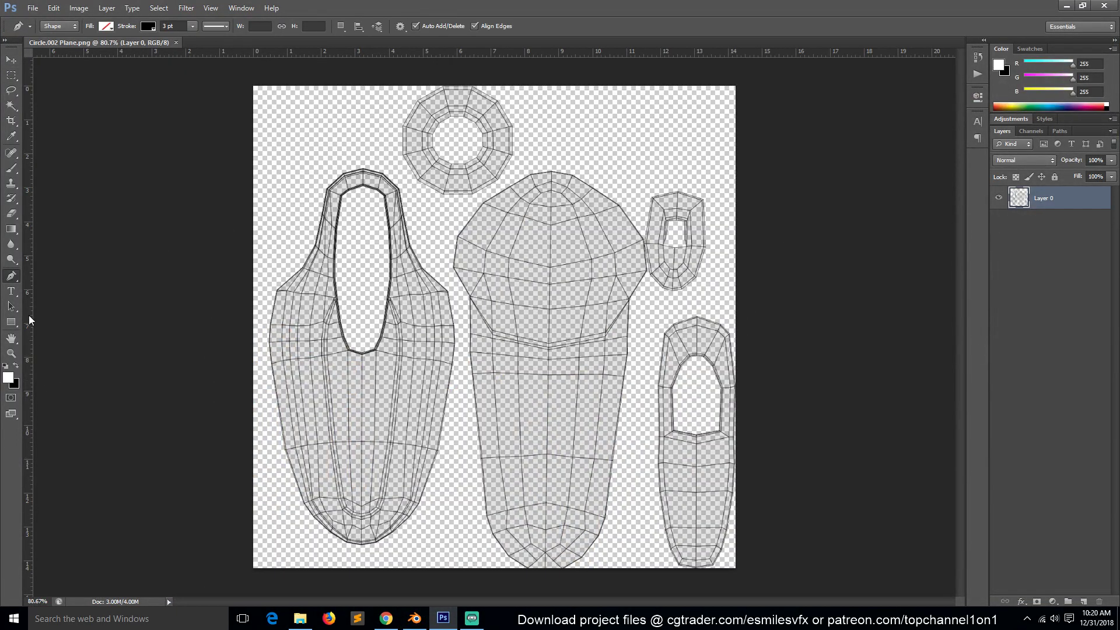
pyautogui.keyDown('alt'); pyautogui.scroll(2, 275, 387); pyautogui.keyUp('alt')
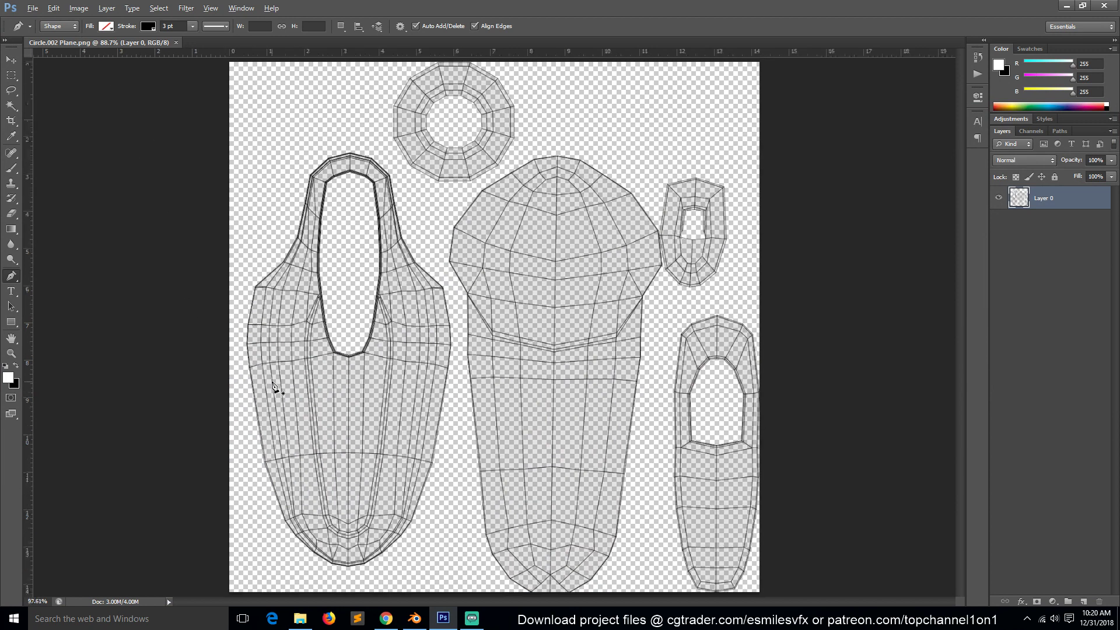
pyautogui.click(107, 26)
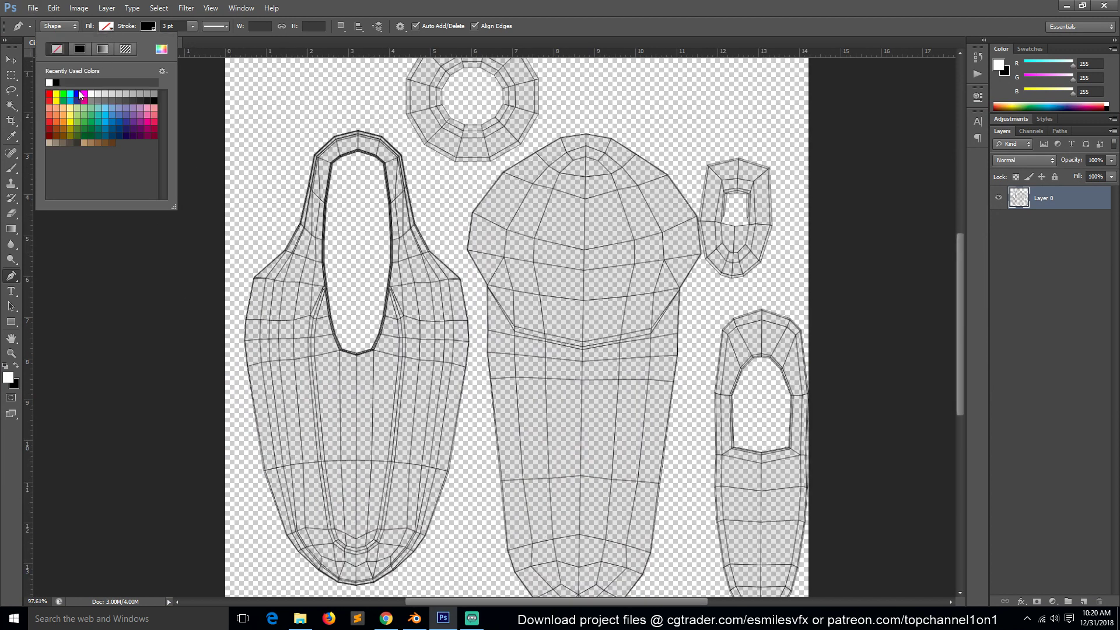
pyautogui.click(69, 93)
pyautogui.keyDown('alt'); pyautogui.scroll(-2, 525, 408); pyautogui.keyUp('alt')
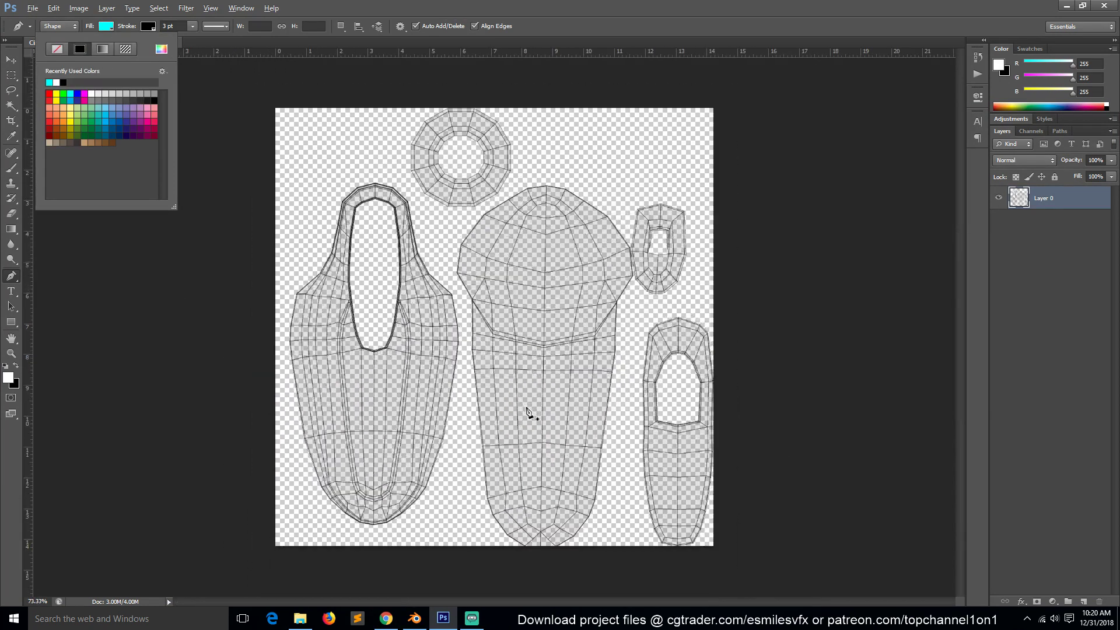
# Draw a closed cyan pen shape about 170 by 487 px along the central panel of the handle's open-topped UV island.
pyautogui.click(415, 619)
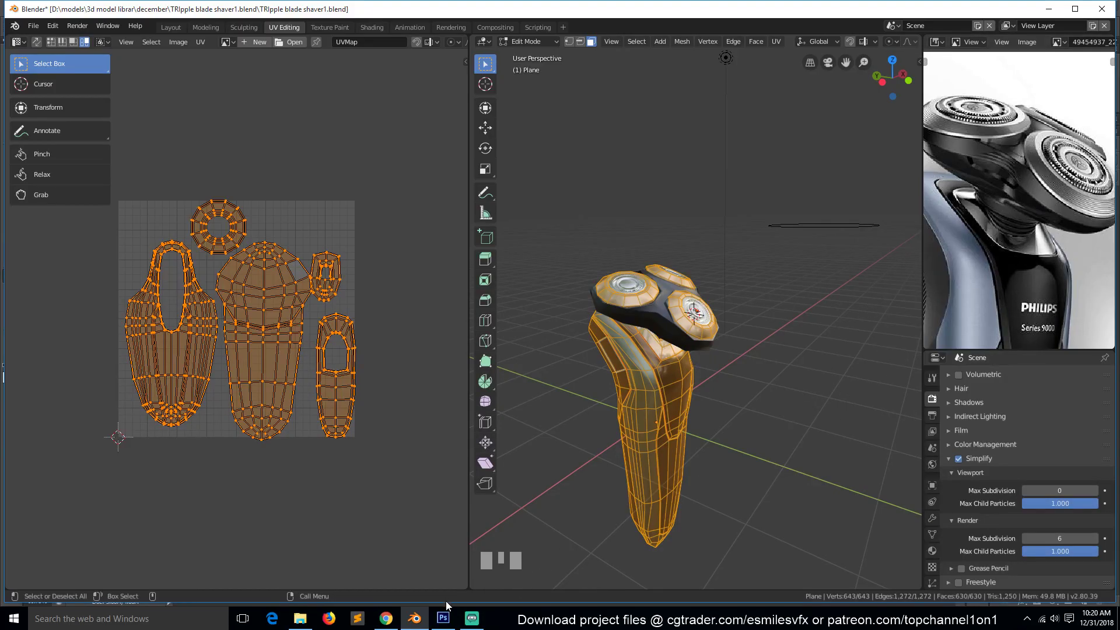
pyautogui.click(443, 618)
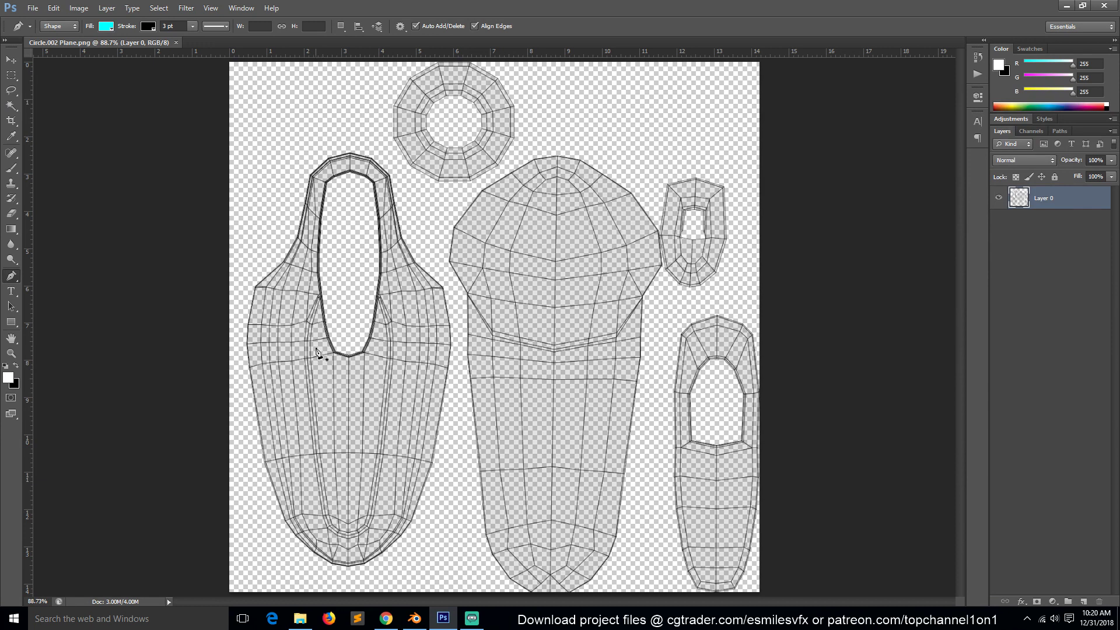
pyautogui.click(319, 292)
pyautogui.click(305, 322)
pyautogui.click(304, 340)
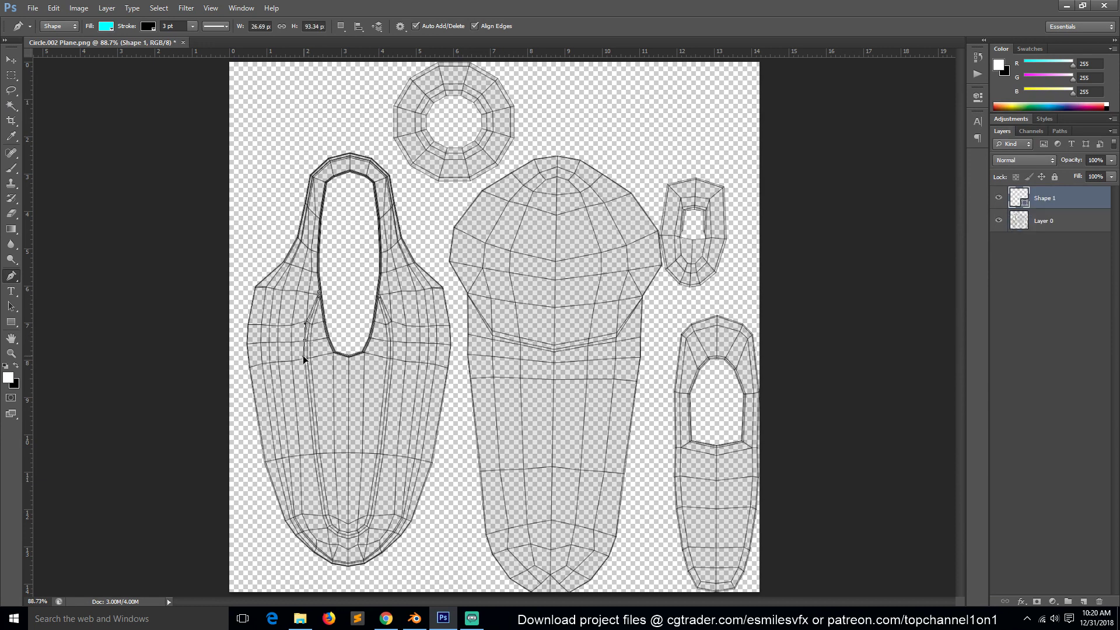
pyautogui.click(324, 525)
pyautogui.click(330, 533)
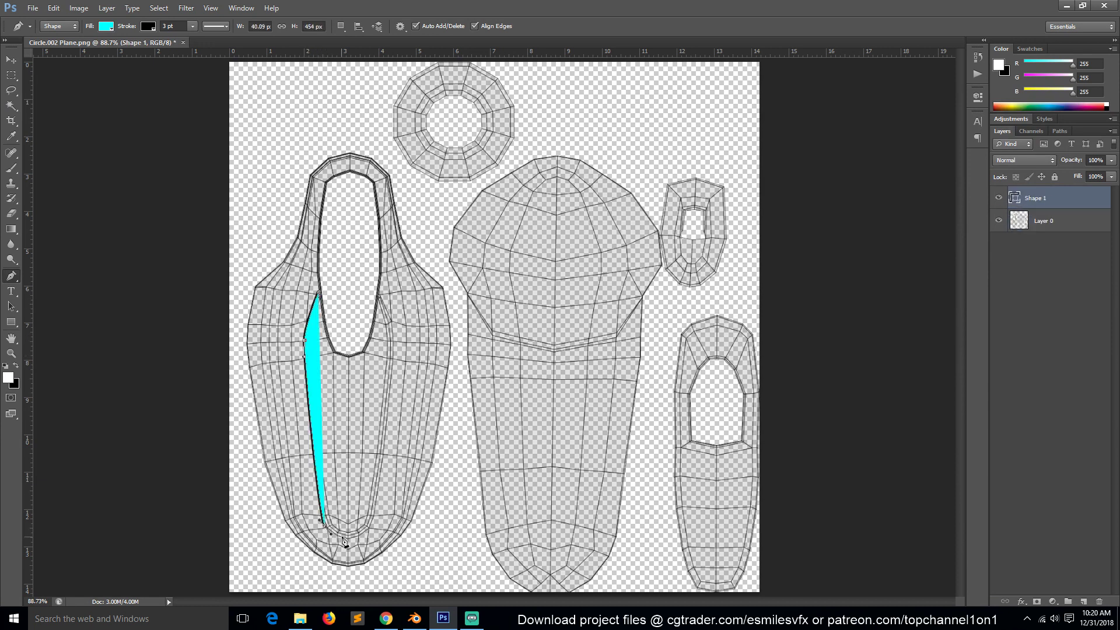
pyautogui.click(350, 538)
pyautogui.click(366, 534)
pyautogui.click(377, 499)
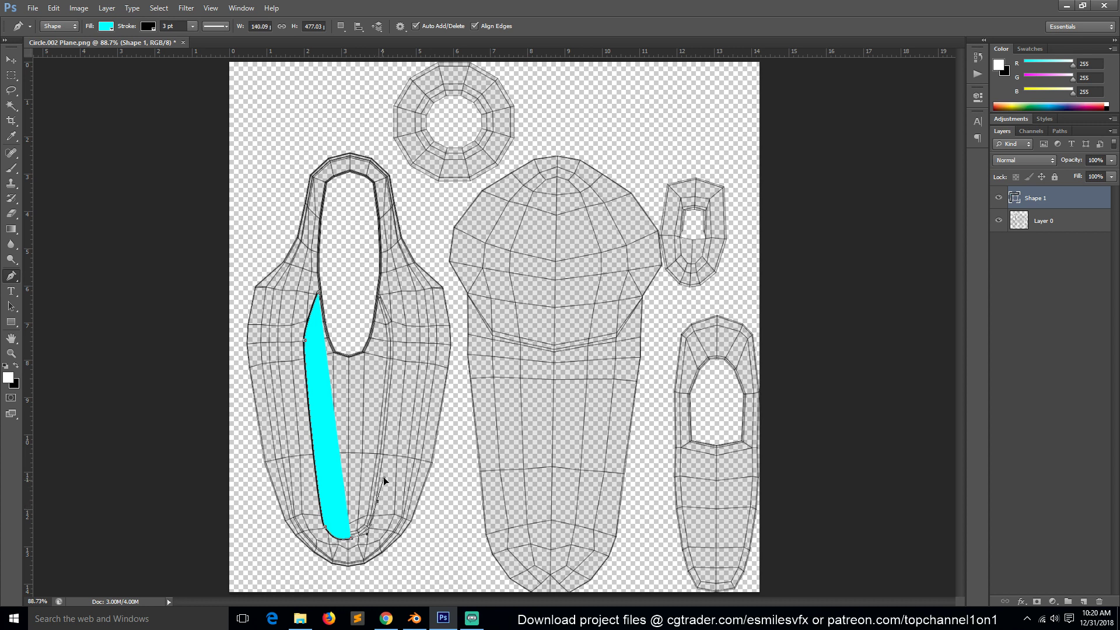
pyautogui.moveTo(384, 481); pyautogui.dragTo(384, 479)
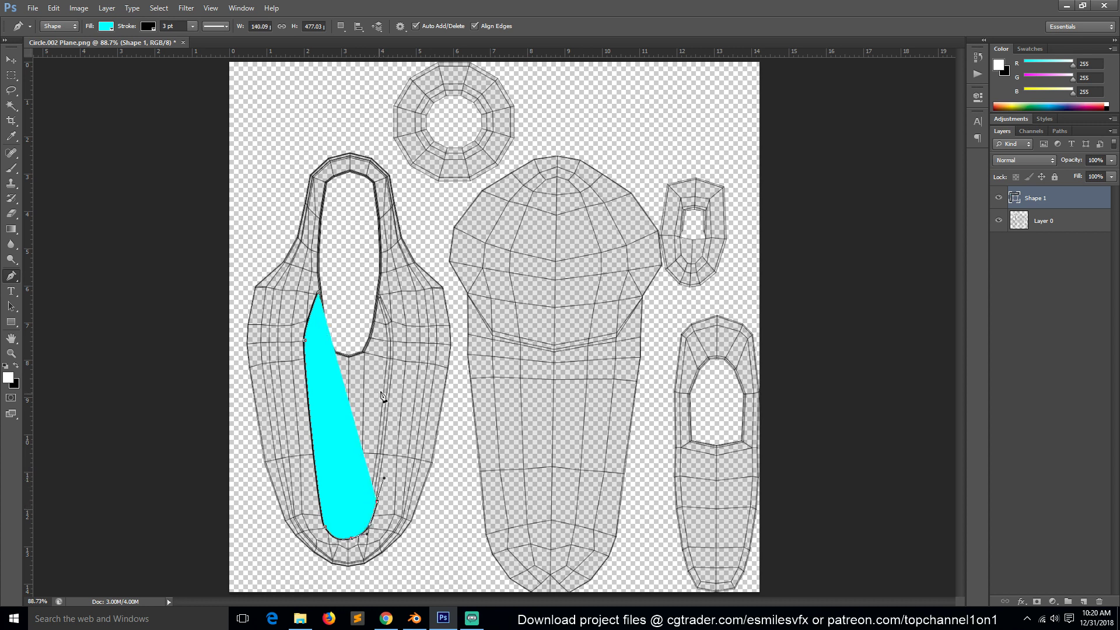
pyautogui.click(392, 346)
pyautogui.click(377, 287)
pyautogui.click(346, 286)
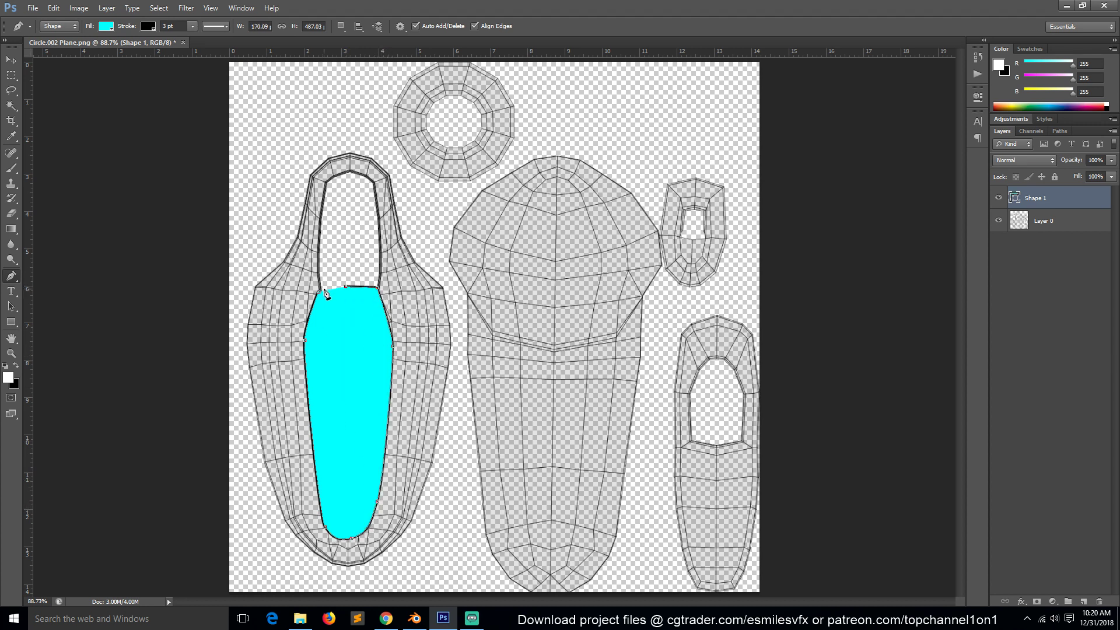
pyautogui.click(319, 293)
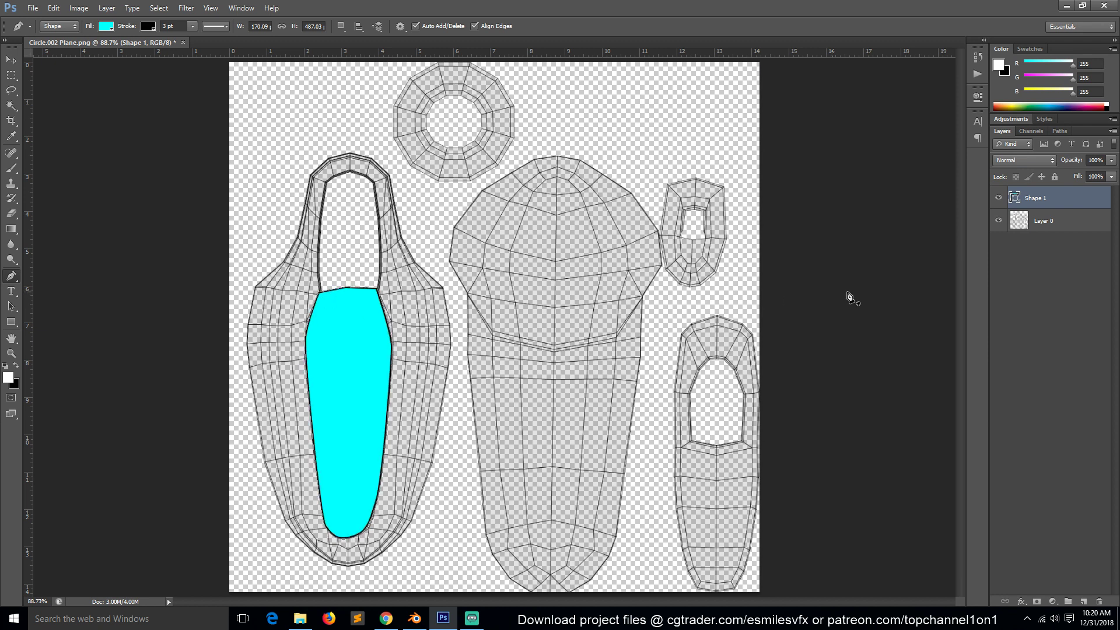
# Remove the stroke from the cyan shape.
pyautogui.click(148, 25)
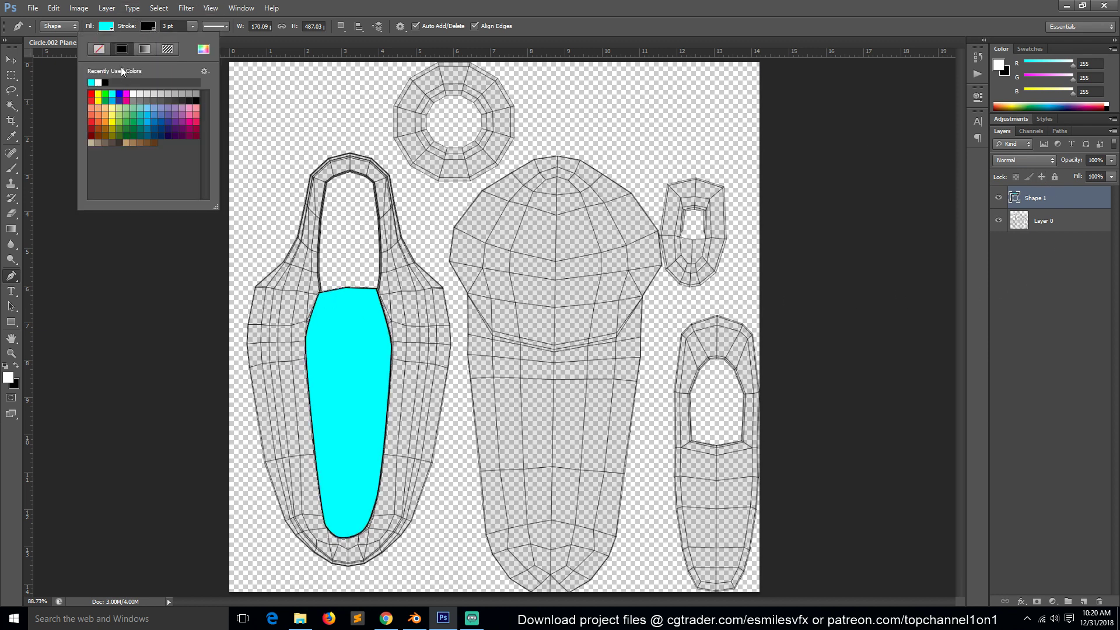
pyautogui.click(98, 50)
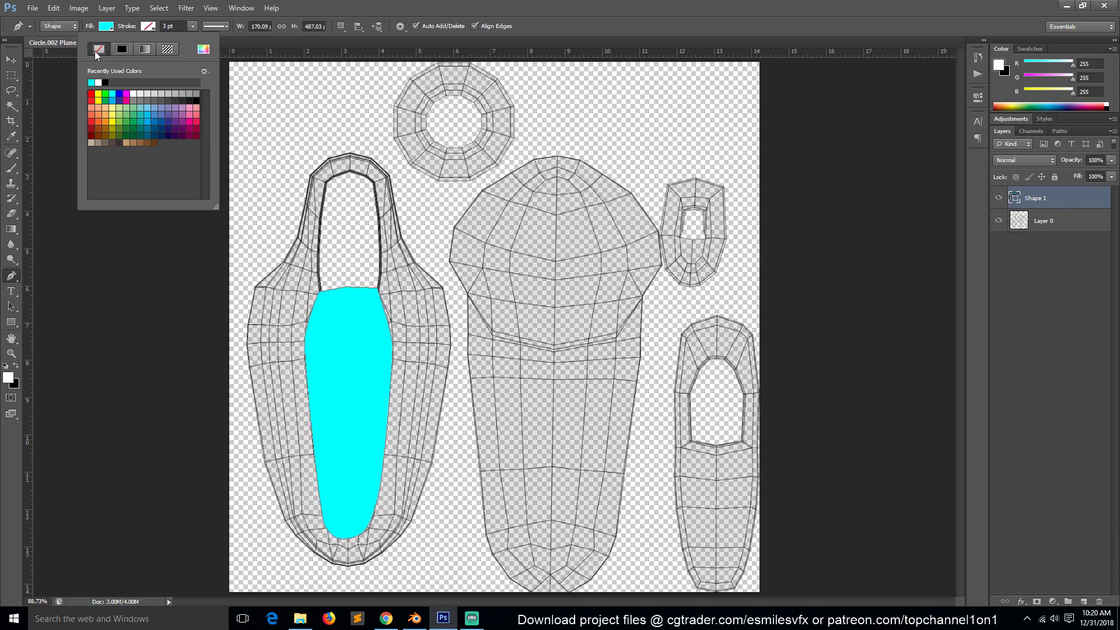
# Close the stroke options and deselect the finished cyan shape with the Move tool.
pyautogui.click(190, 419)
pyautogui.press('v')
pyautogui.click(695, 388)
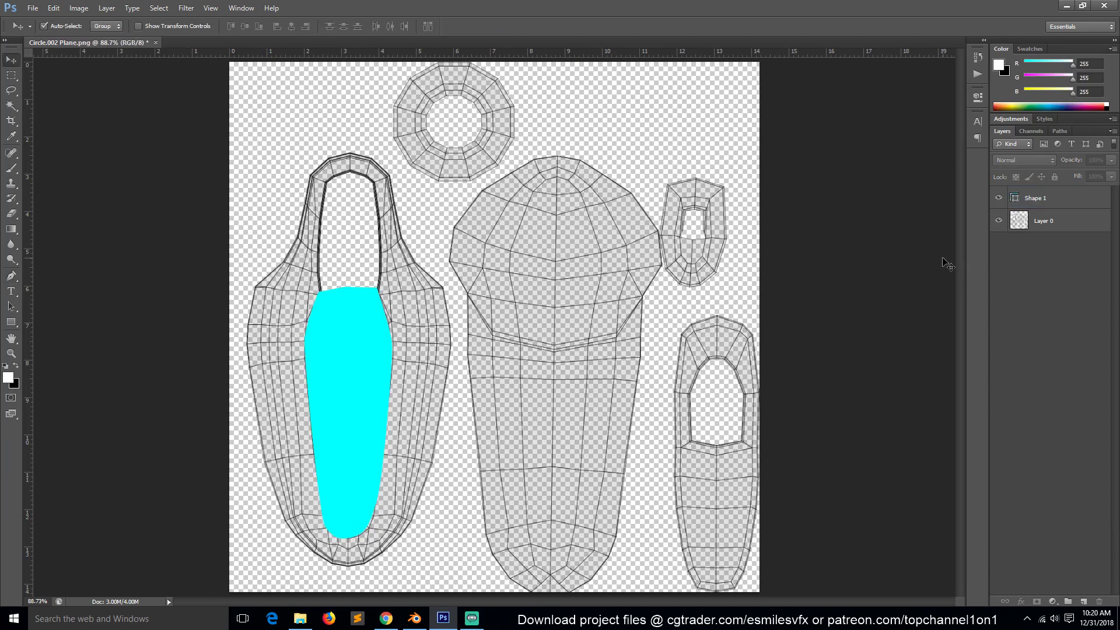
# Check the shaver model in Blender, return to Photoshop and activate the Pen tool.
pyautogui.click(415, 619)
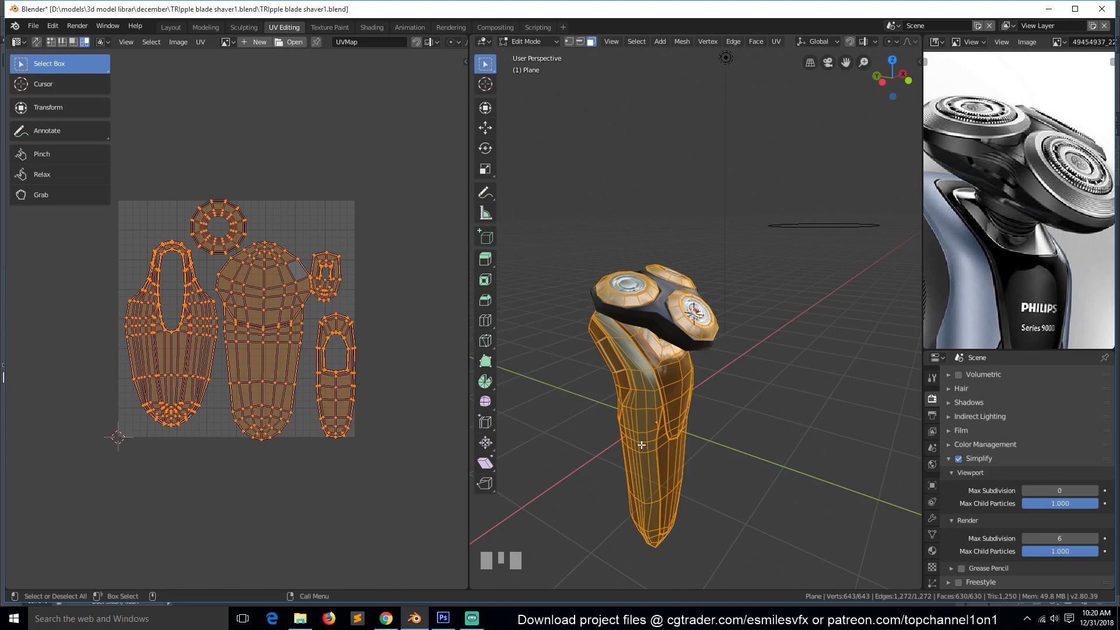
pyautogui.click(443, 619)
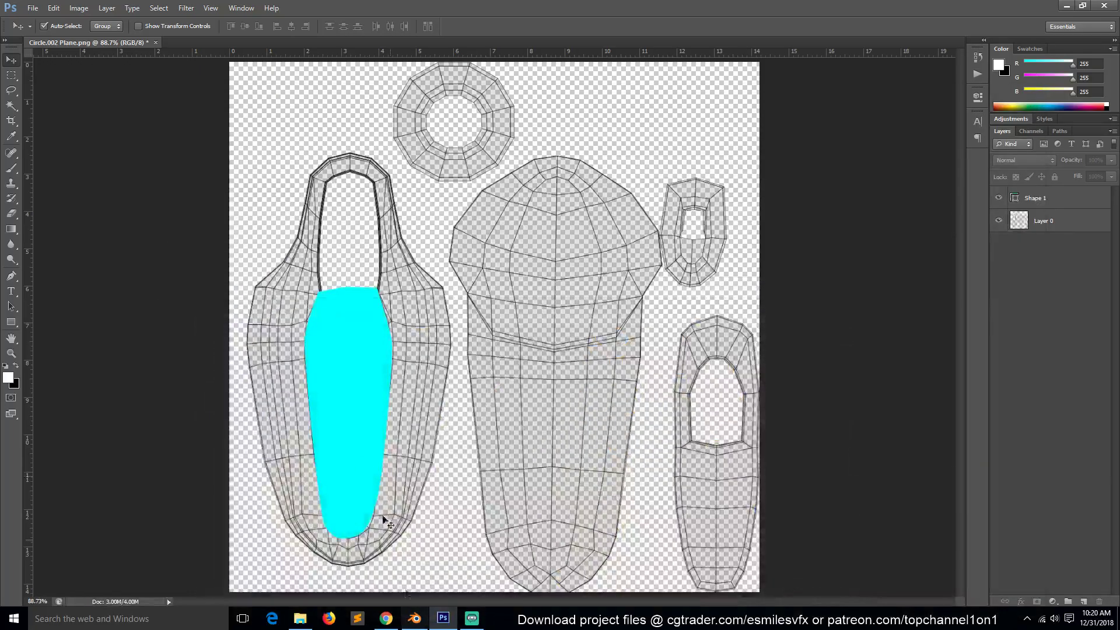
pyautogui.press('p')
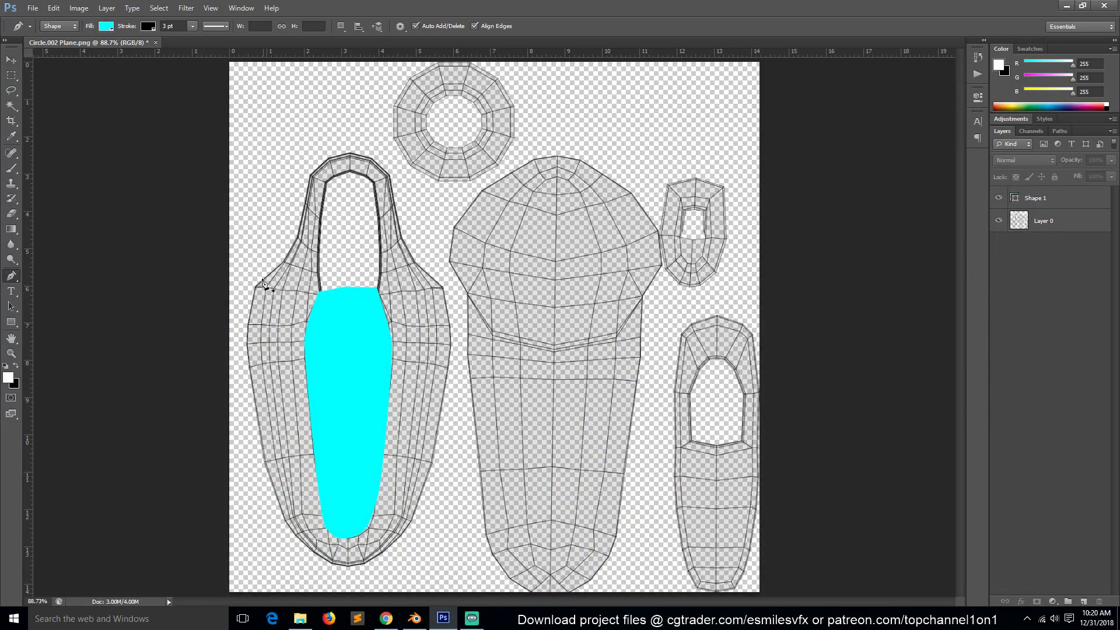
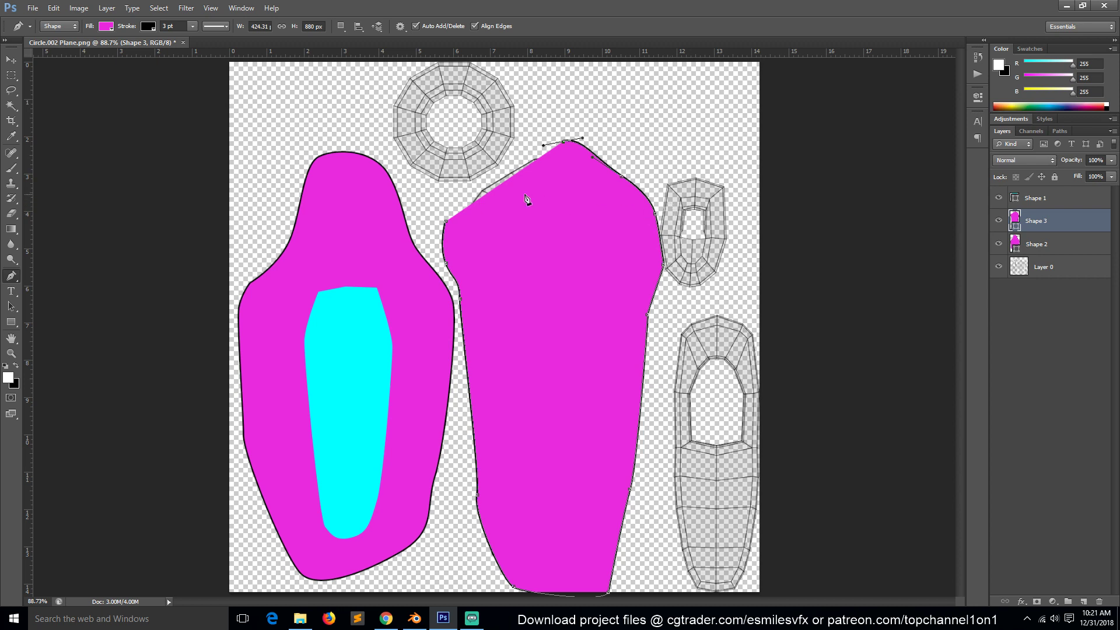
# Close the magenta pen shape, about 424 by 880 px, over the wide middle UV island and recolour it green, 0ea735.
pyautogui.keyDown('alt'); pyautogui.moveTo(446, 221); pyautogui.dragTo(458, 202); pyautogui.keyUp('alt')
pyautogui.press('Return')
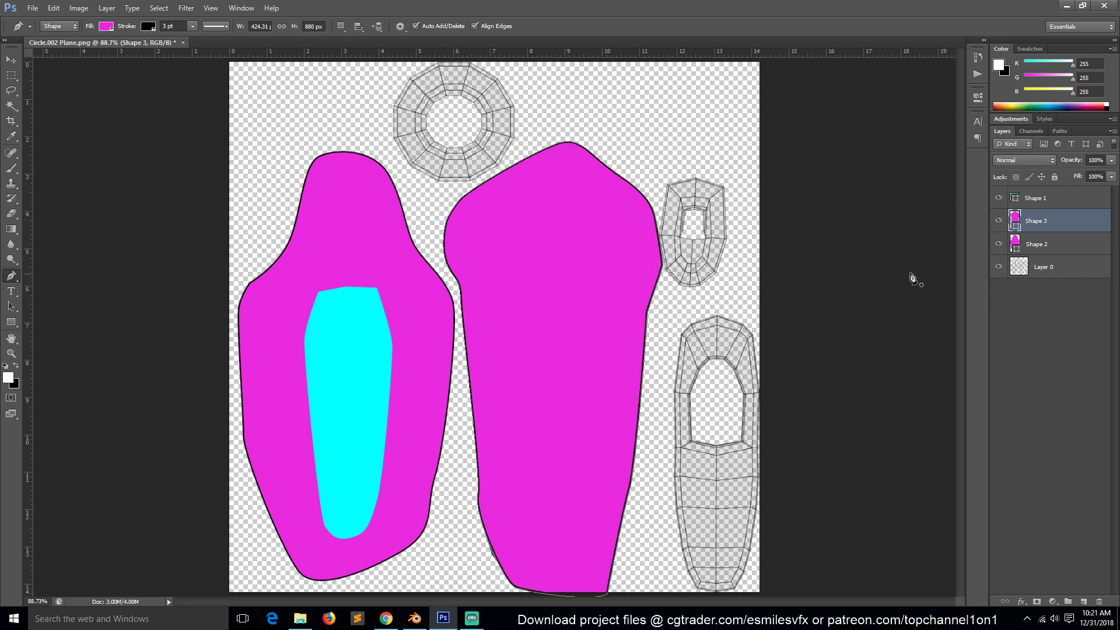
pyautogui.doubleClick(1014, 219)
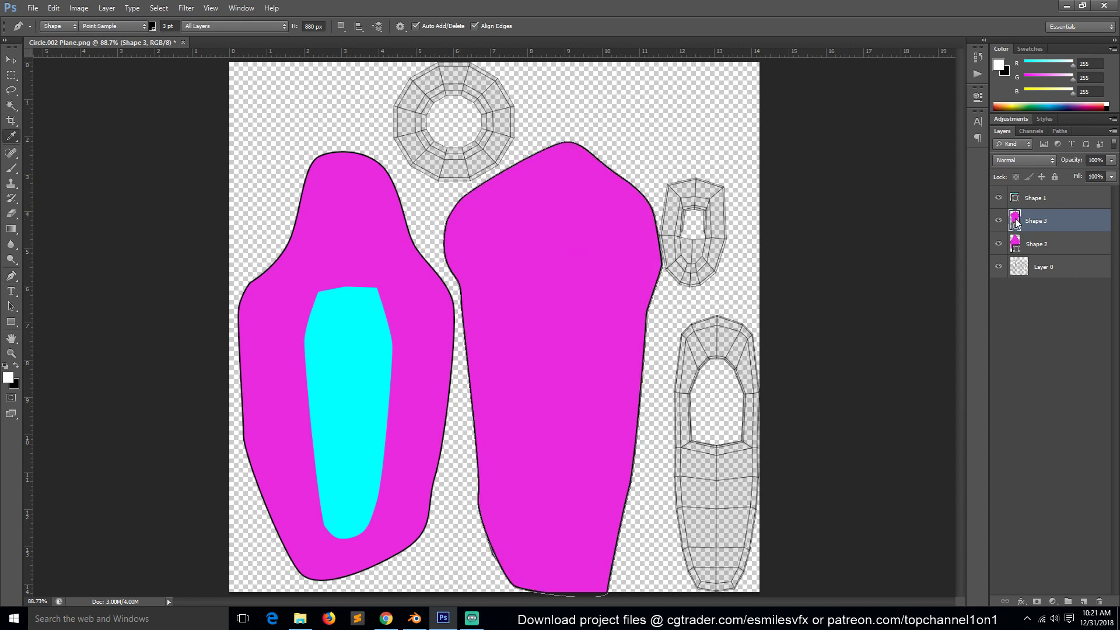
pyautogui.click(820, 281)
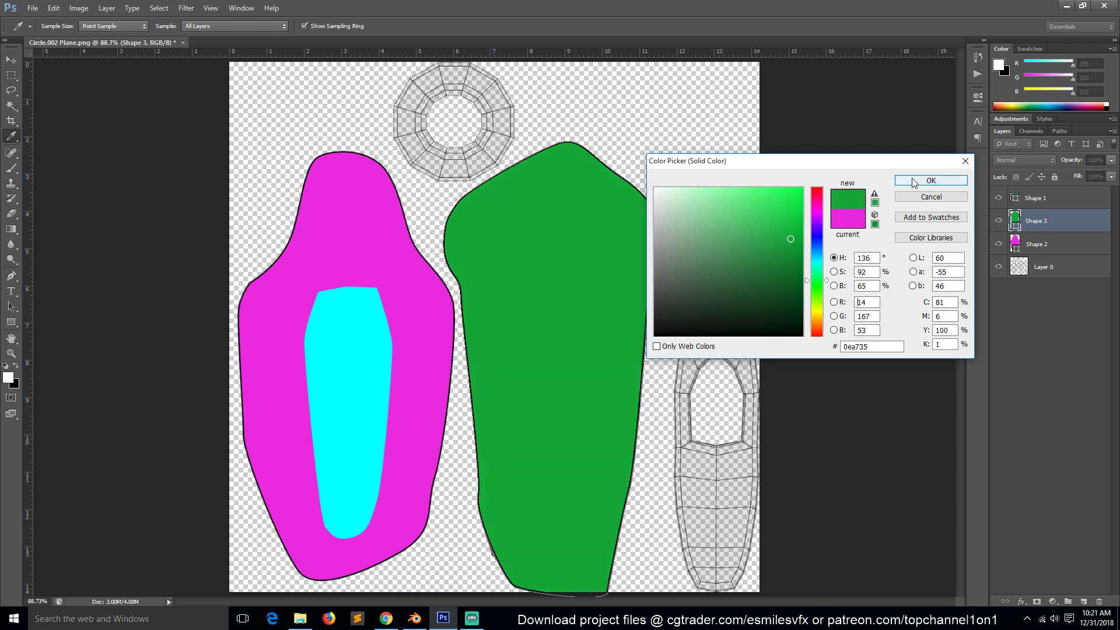
pyautogui.click(915, 181)
# Examine the shaver's head and upper handle in the reference photo in Blender and return to Photoshop.
pyautogui.click(414, 618)
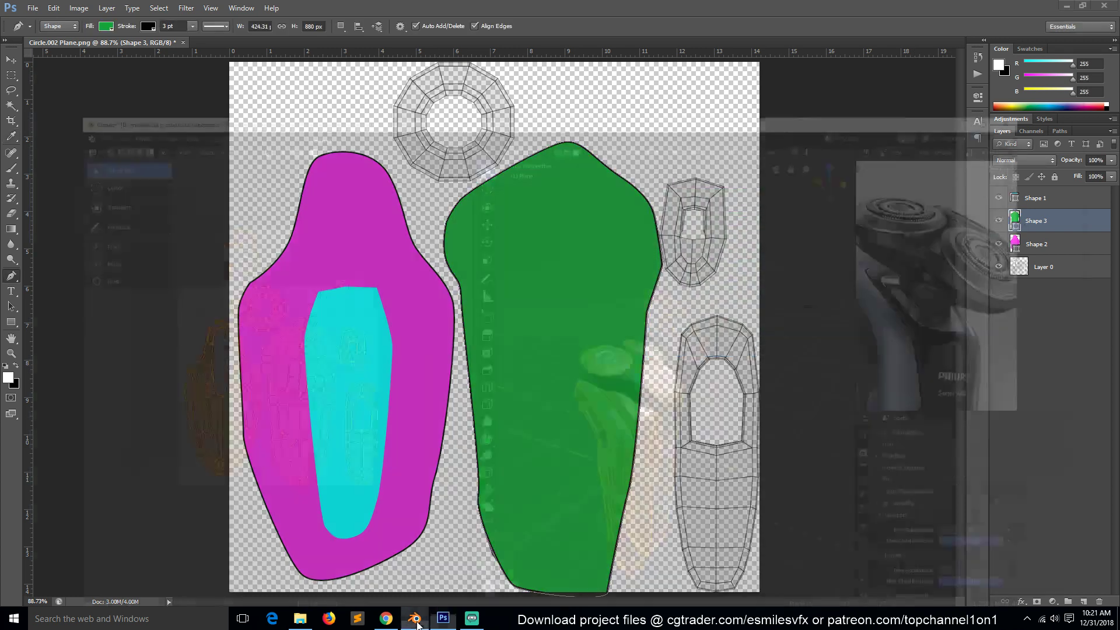
pyautogui.scroll(2, 1013, 261)
pyautogui.moveTo(1014, 261); pyautogui.dragTo(1031, 251, button='middle')
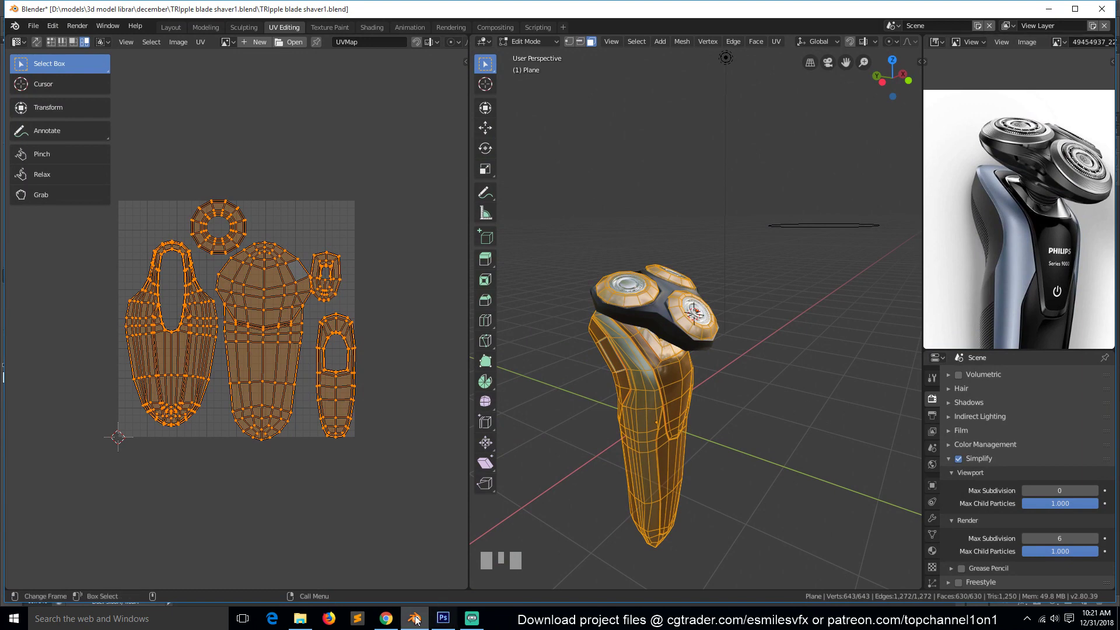
pyautogui.click(439, 619)
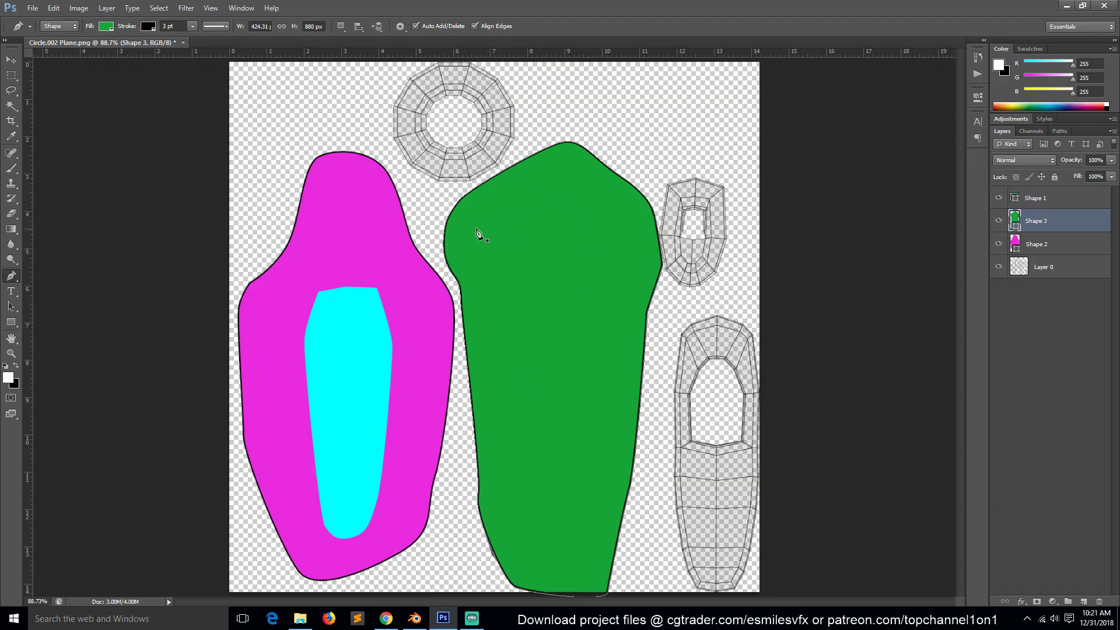
# Move Layer 0 with the UV wireframe above all the shape layers.
pyautogui.click(1070, 268)
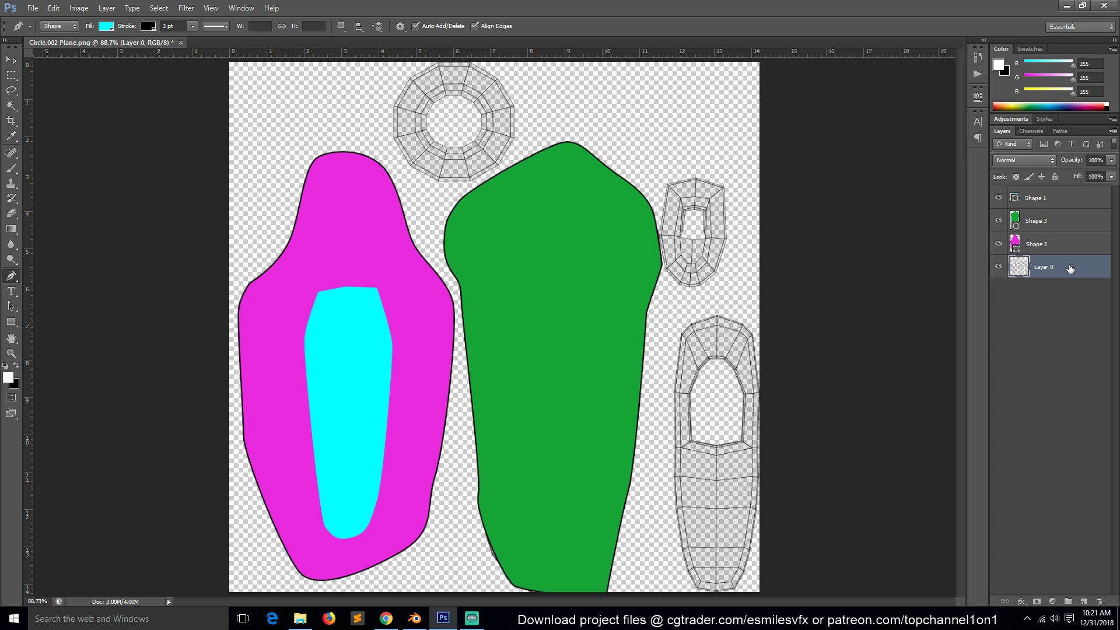
pyautogui.doubleClick(1069, 206)
pyautogui.click(1001, 204)
pyautogui.moveTo(1053, 266); pyautogui.dragTo(1056, 190)
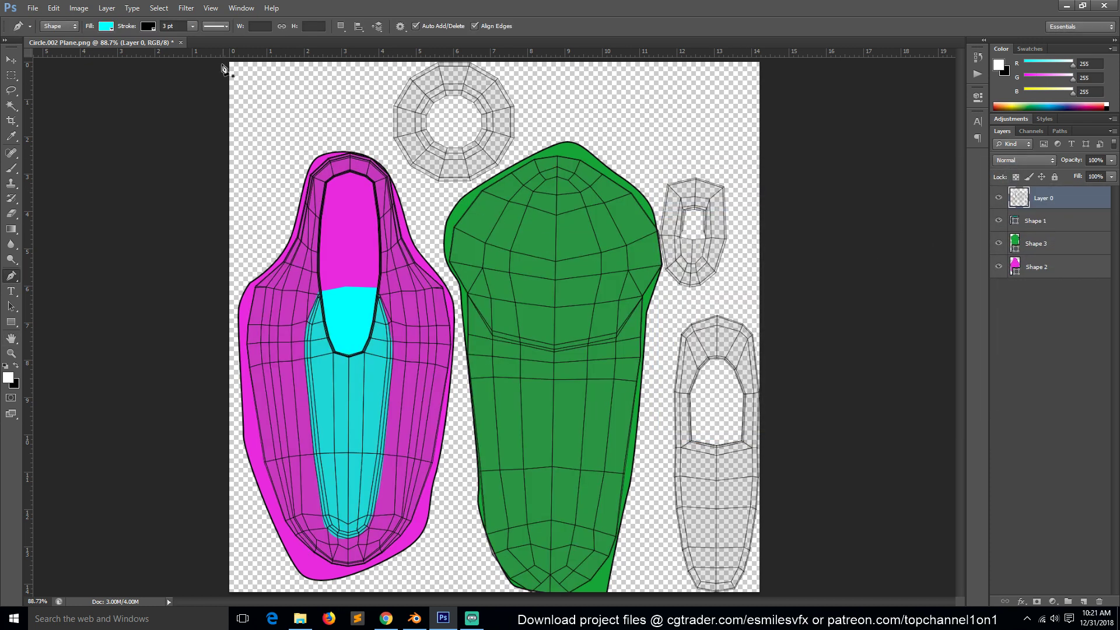
# Draw a closed cyan pen shape about 143 by 219 px over the upper left bulge of the green shape.
pyautogui.click(456, 212)
pyautogui.moveTo(505, 228); pyautogui.dragTo(512, 252)
pyautogui.moveTo(501, 299); pyautogui.dragTo(489, 315)
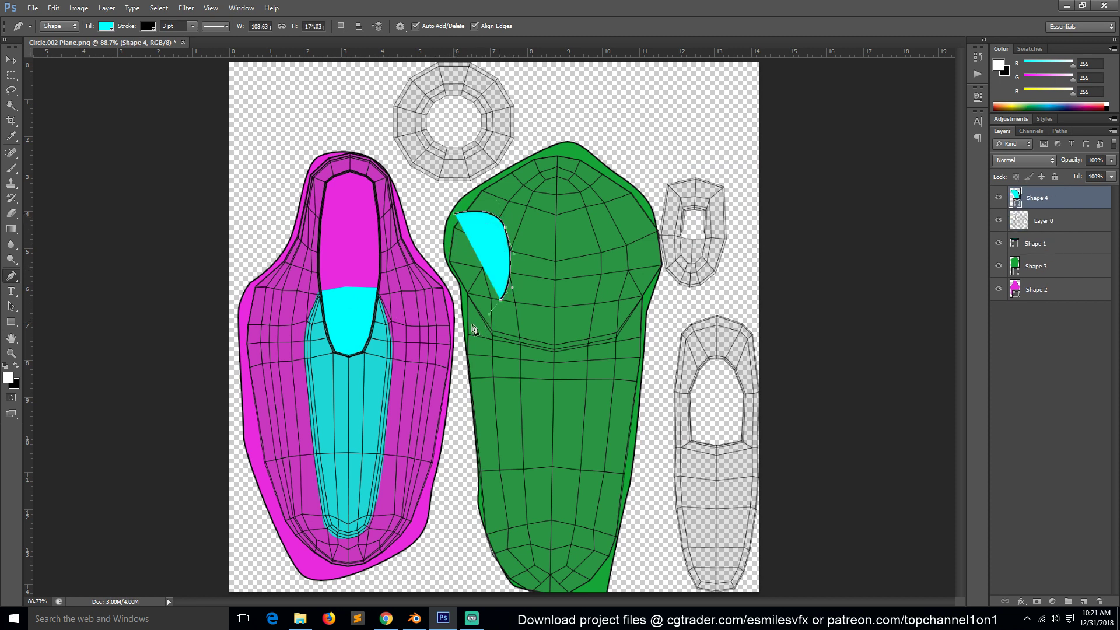
pyautogui.click(462, 322)
pyautogui.moveTo(436, 230); pyautogui.dragTo(441, 211)
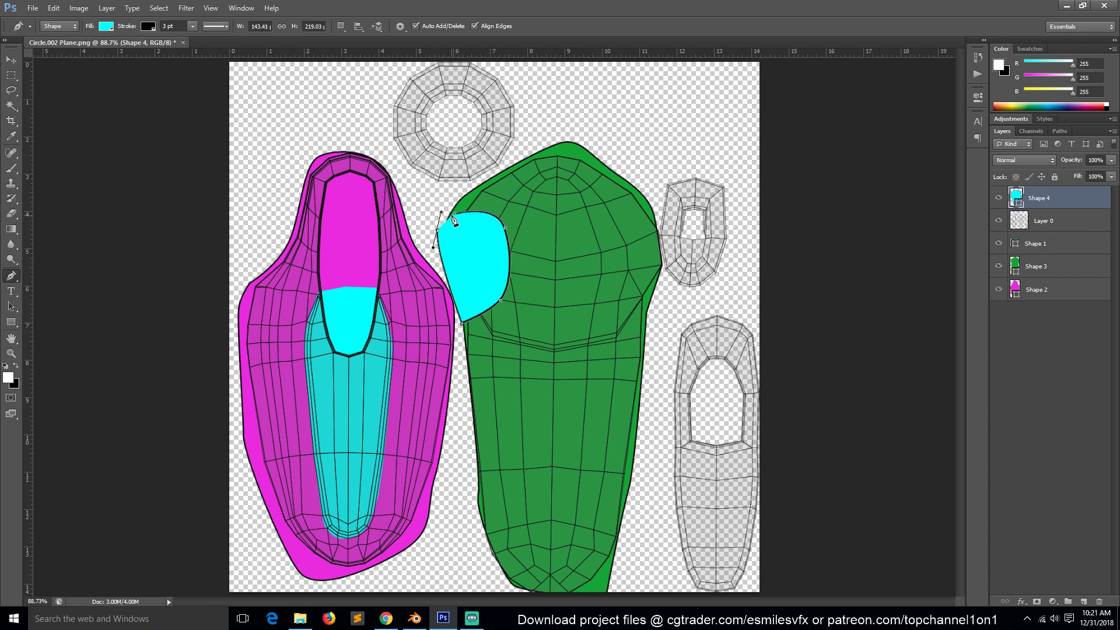
pyautogui.click(455, 214)
pyautogui.press('Escape')
# Draw a closed cyan pen shape about 119 by 239 px over the upper right bulge of the green shape.
pyautogui.click(634, 188)
pyautogui.moveTo(602, 234); pyautogui.dragTo(602, 267)
pyautogui.moveTo(646, 310); pyautogui.dragTo(654, 312)
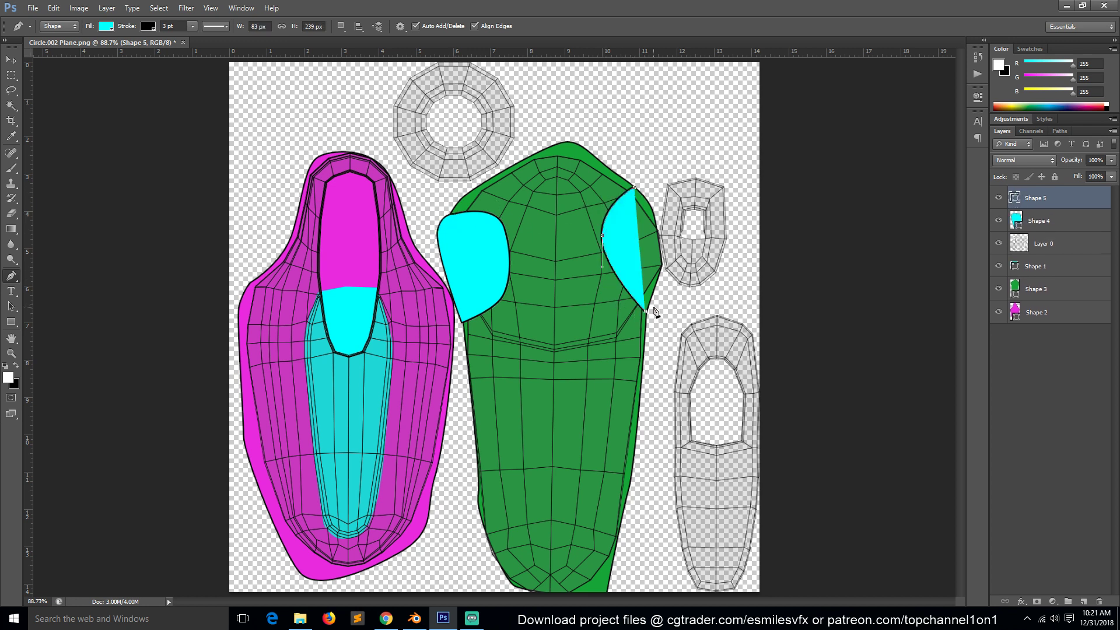
pyautogui.click(663, 263)
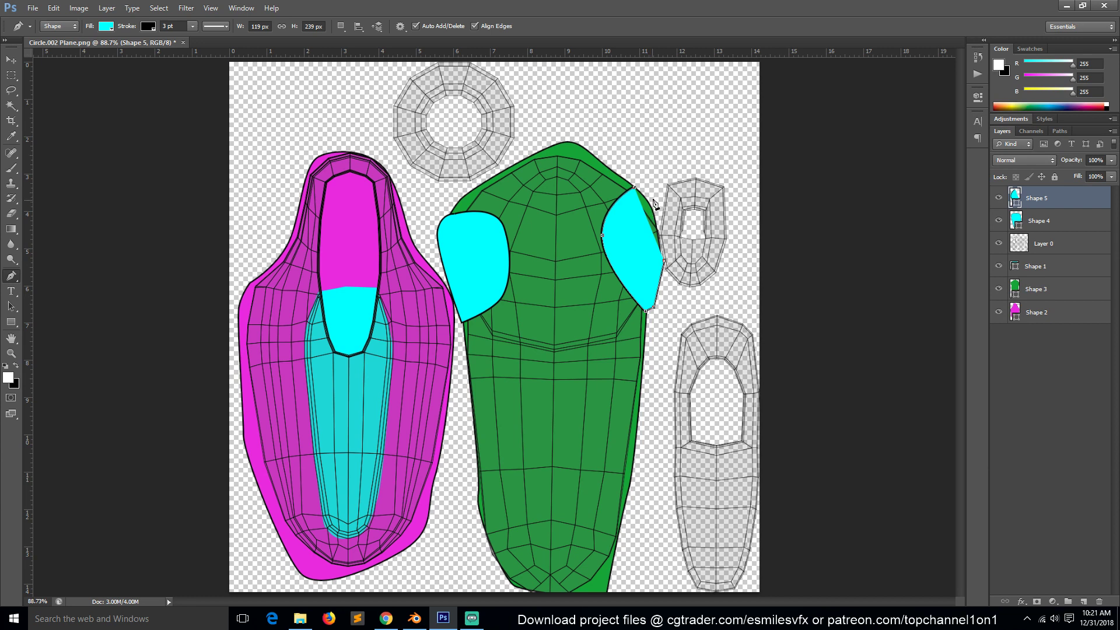
pyautogui.moveTo(638, 187); pyautogui.dragTo(638, 192)
pyautogui.press('Return')
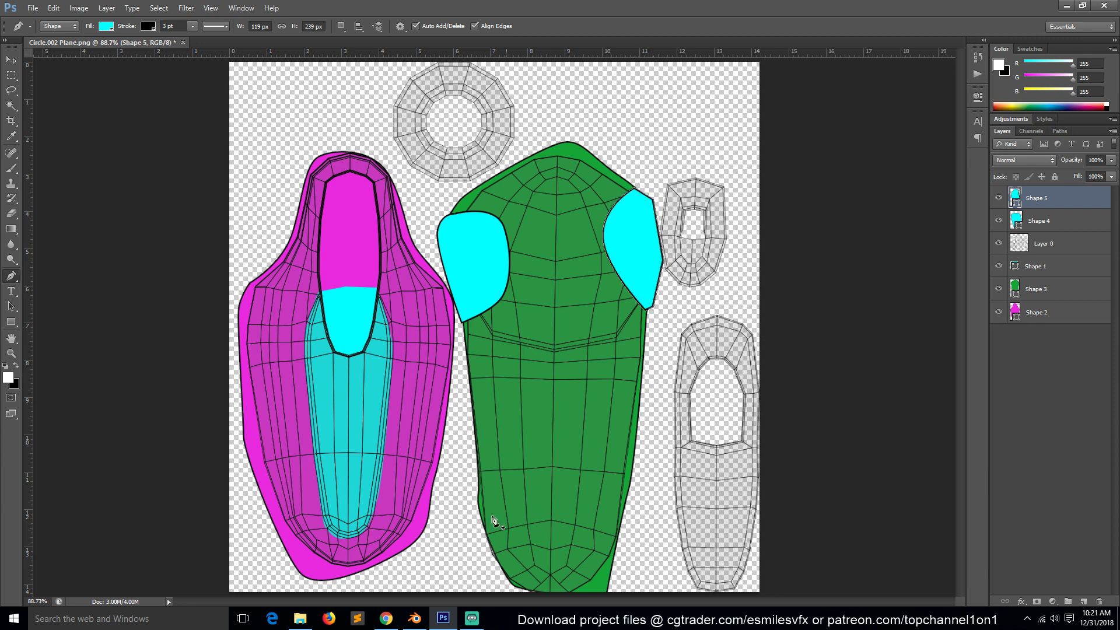
# Examine the whole handle in the reference photo in Blender and return to Photoshop.
pyautogui.click(414, 618)
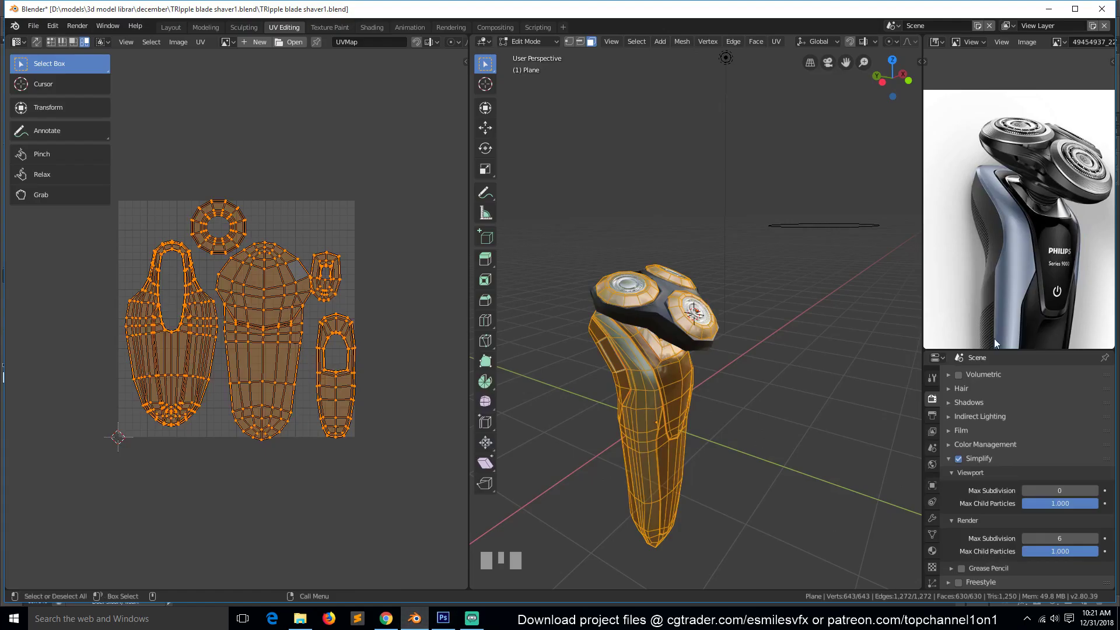
pyautogui.hotkey('alt', 'r')
pyautogui.press('space')
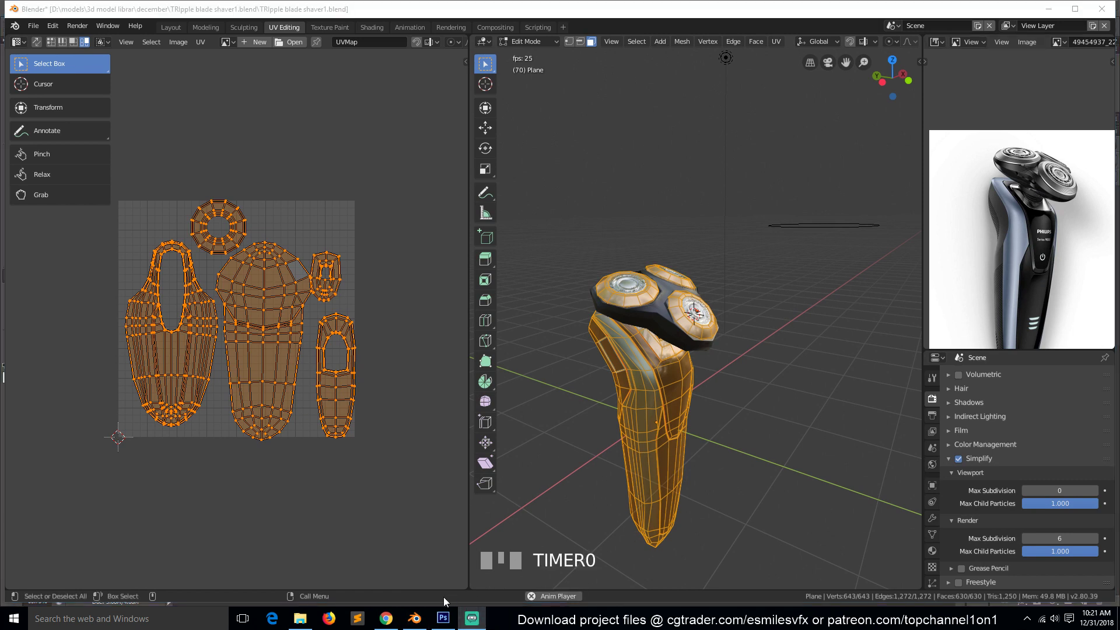
pyautogui.click(443, 617)
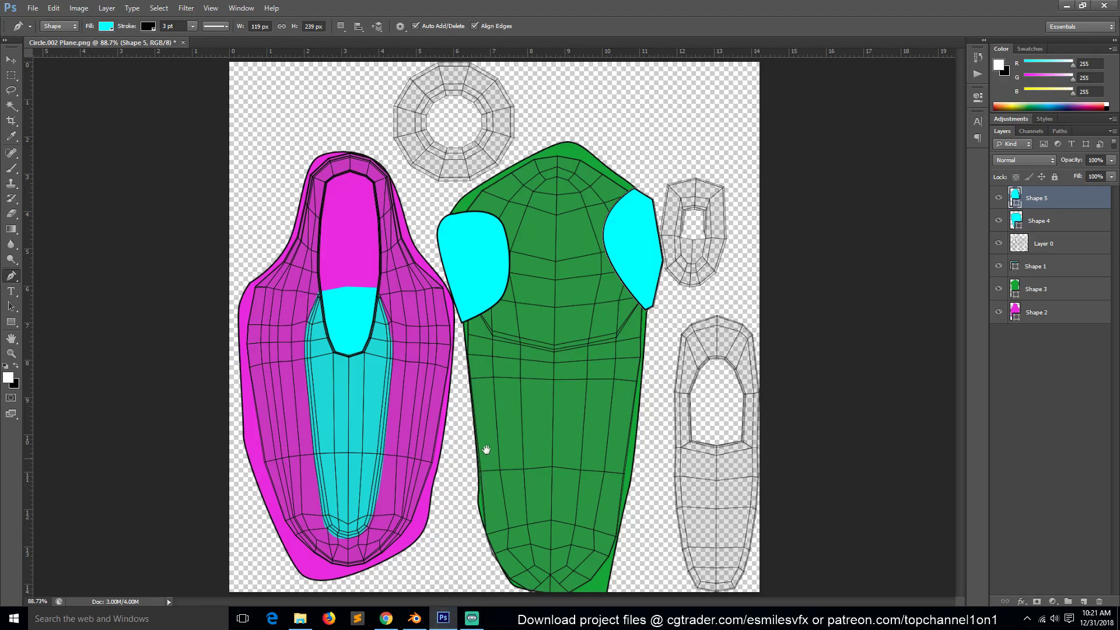
# Draw a closed cyan pen shape about 340 by 227 px across the lower end of the green shape.
pyautogui.keyDown('alt'); pyautogui.scroll(-2, 520, 445); pyautogui.keyUp('alt')
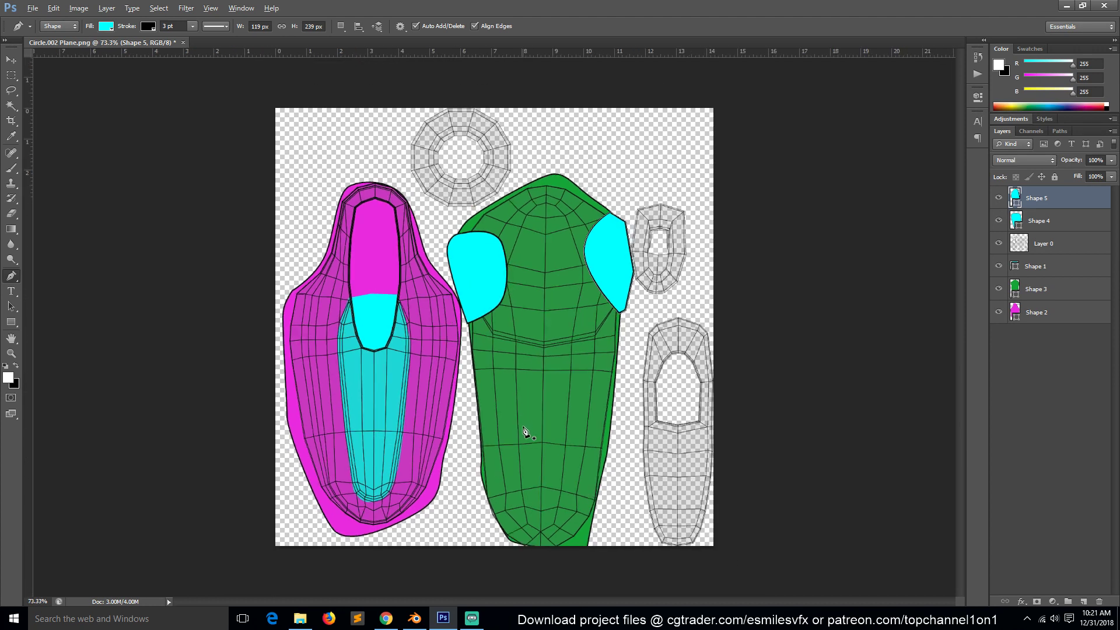
pyautogui.moveTo(445, 483); pyautogui.dragTo(455, 497)
pyautogui.click(480, 474)
pyautogui.moveTo(581, 466); pyautogui.dragTo(601, 480)
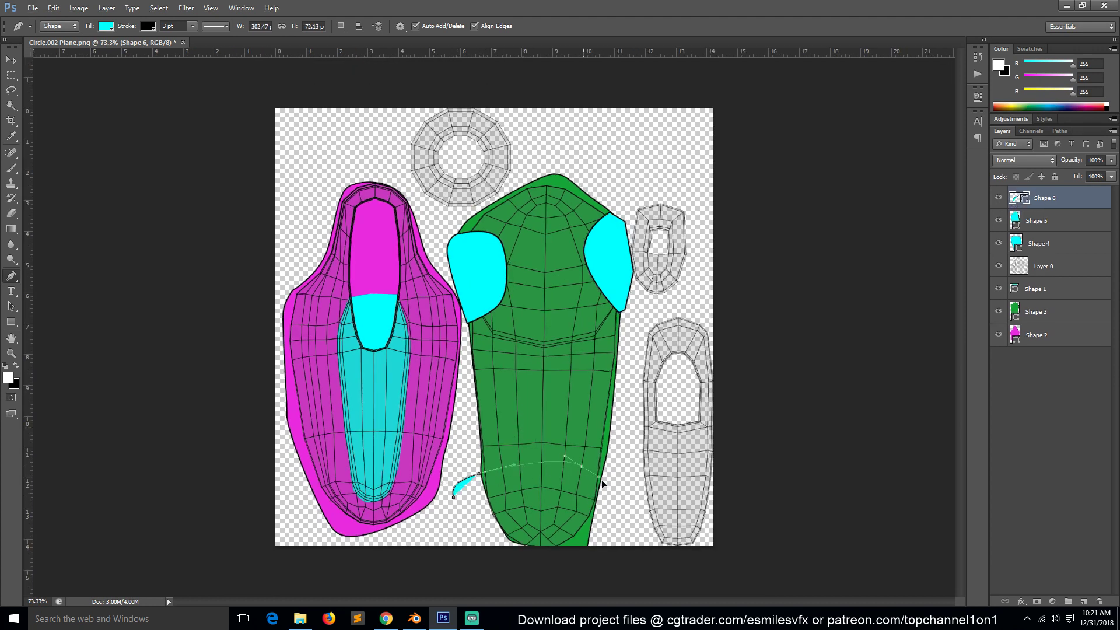
pyautogui.click(594, 532)
pyautogui.moveTo(552, 554); pyautogui.dragTo(539, 552)
pyautogui.click(480, 544)
pyautogui.moveTo(454, 498); pyautogui.dragTo(456, 504)
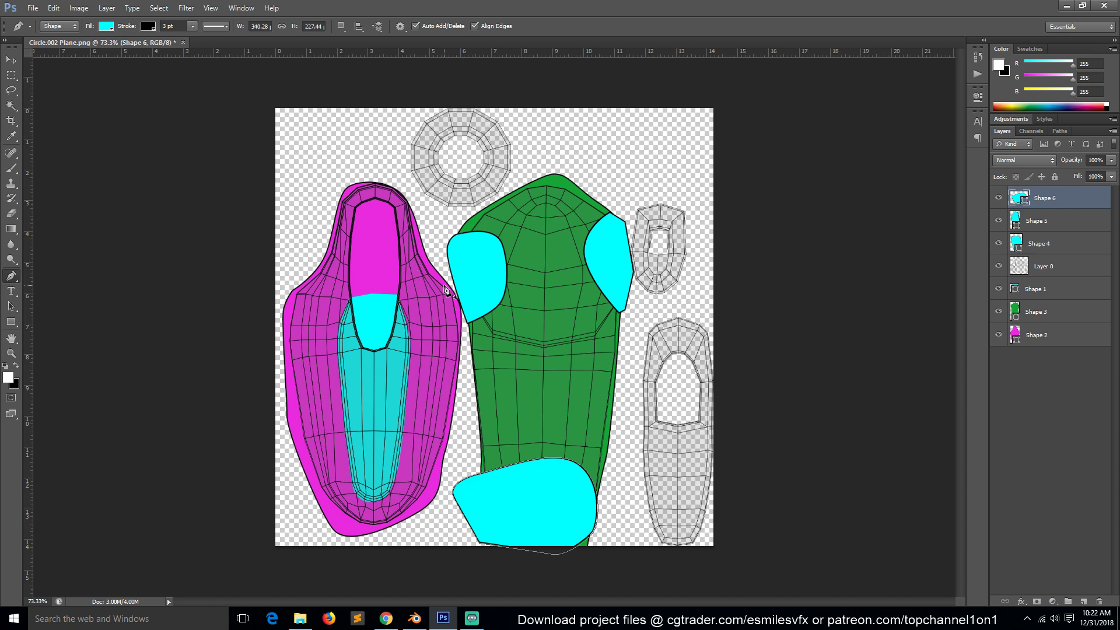
# Draw a closed cyan pen shape about 263 by 585 px over the narrow UV island with the arched opening, extending past the canvas edge.
pyautogui.click(642, 315)
pyautogui.click(637, 454)
pyautogui.click(637, 480)
pyautogui.click(672, 543)
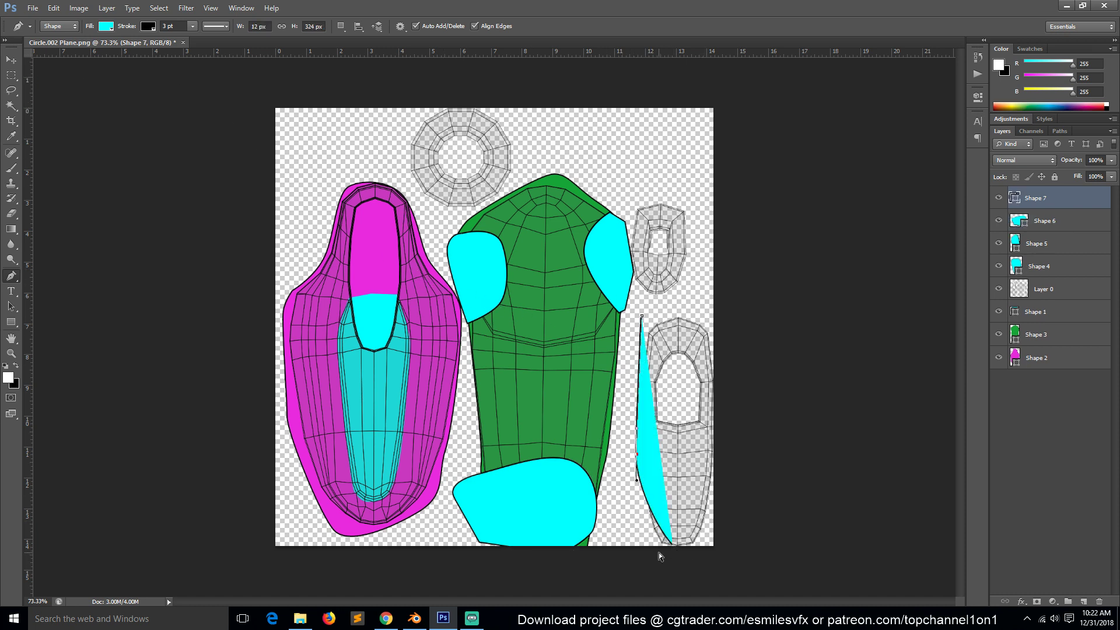
pyautogui.hotkey('ctrl', 'z')
pyautogui.moveTo(643, 528)
pyautogui.mouseDown()
pyautogui.moveTo(650, 554)
pyautogui.moveTo(721, 554)
pyautogui.mouseUp()
pyautogui.moveTo(745, 369); pyautogui.dragTo(745, 360)
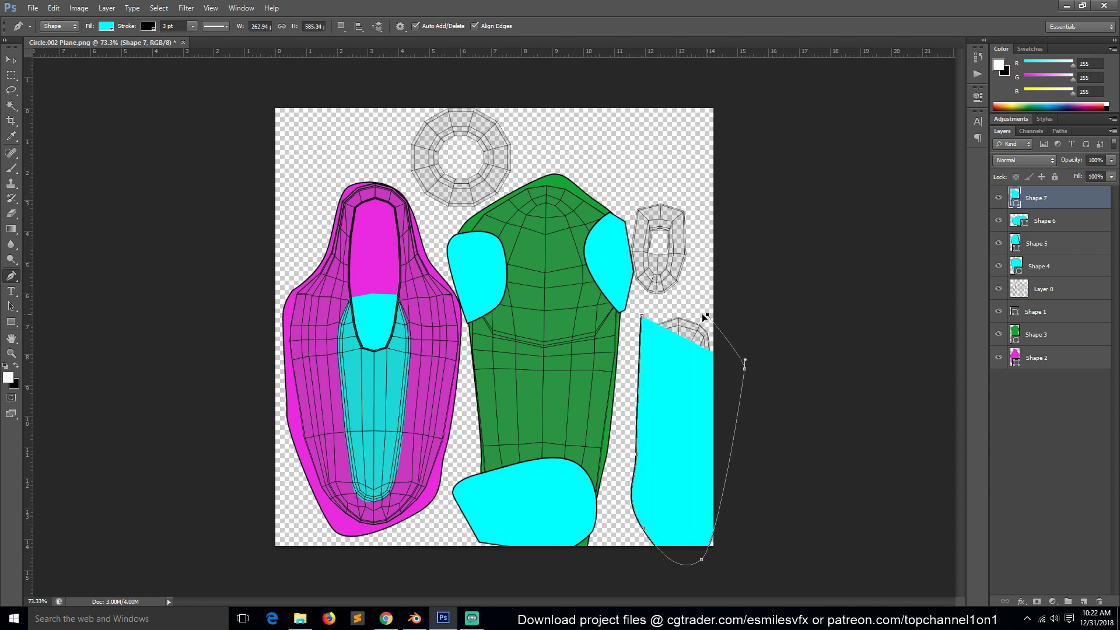
pyautogui.moveTo(707, 315); pyautogui.dragTo(696, 314)
pyautogui.click(652, 322)
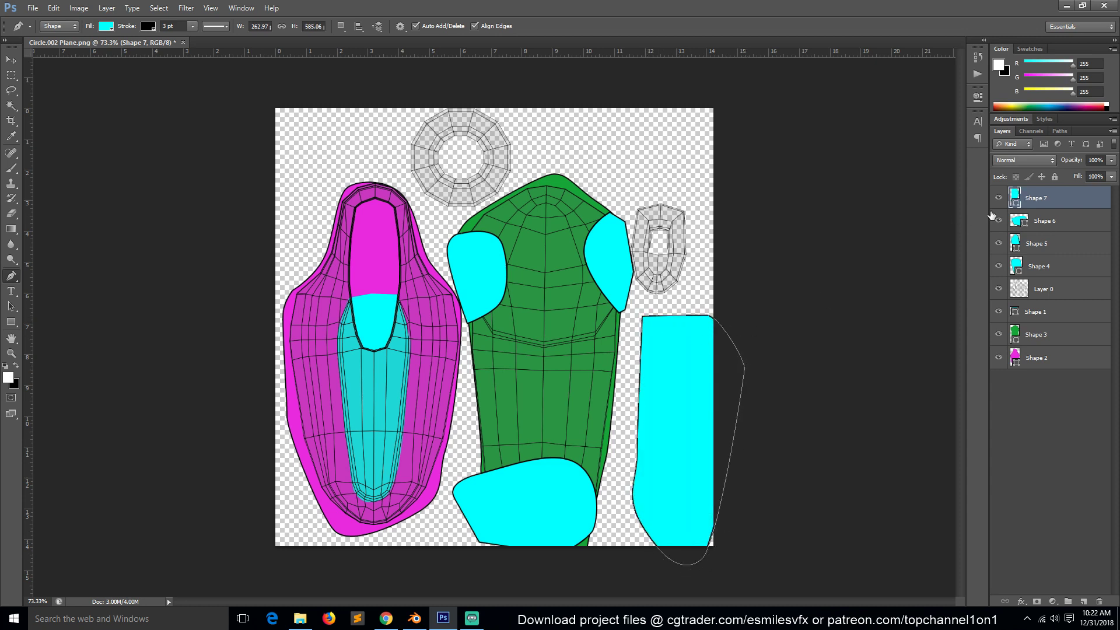
# Change the fill of the shape over the narrow UV island to red and deselect it.
pyautogui.doubleClick(1015, 199)
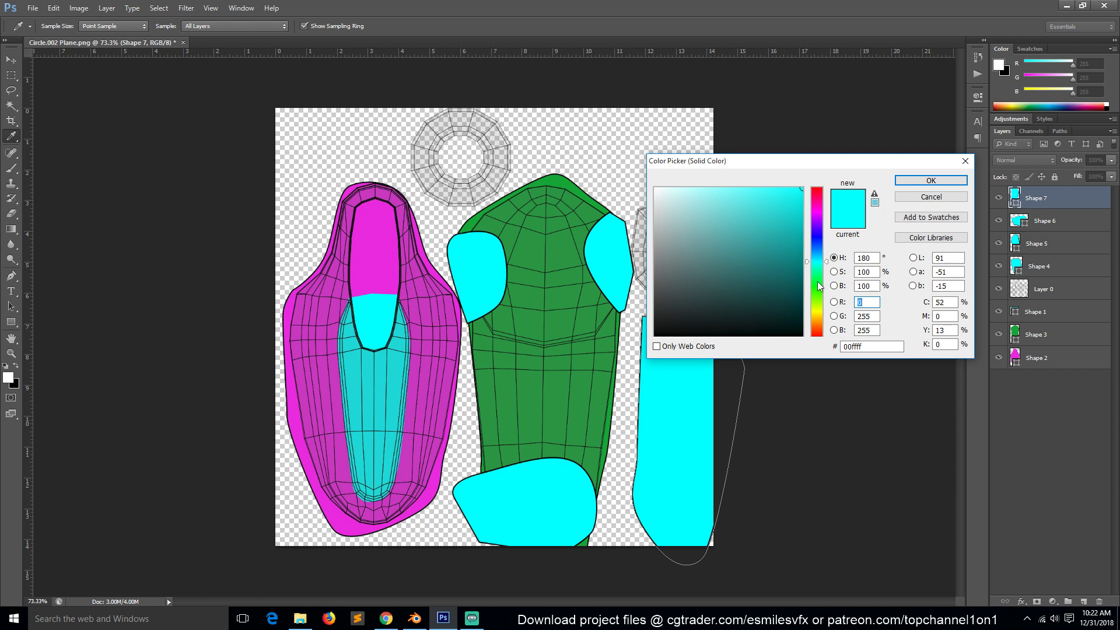
pyautogui.click(817, 281)
pyautogui.click(819, 195)
pyautogui.click(923, 181)
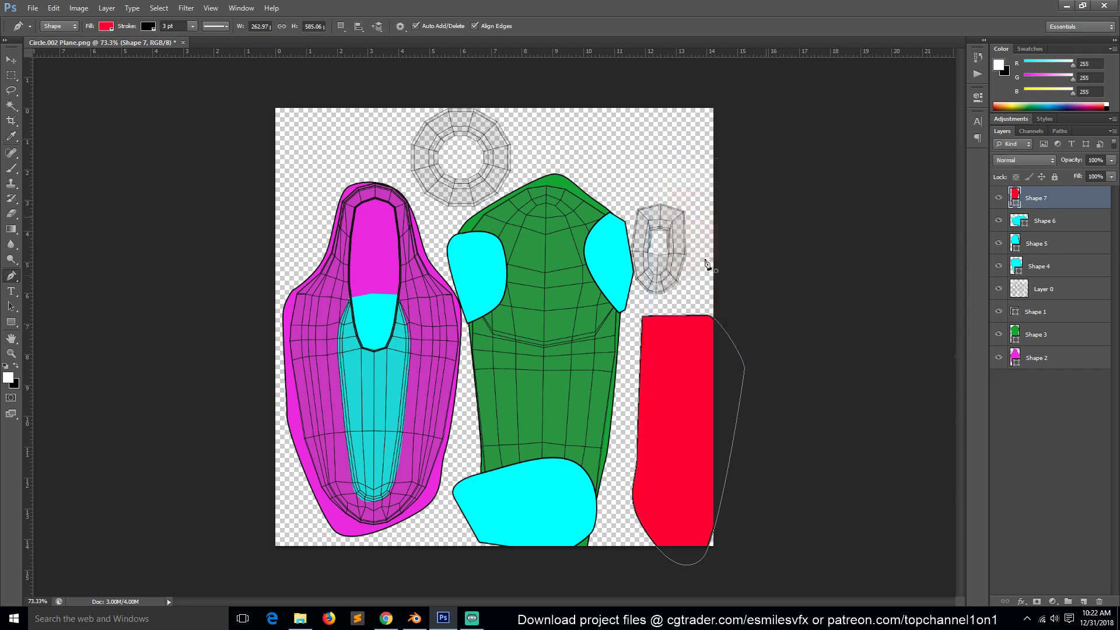
pyautogui.press('v')
pyautogui.click(788, 305)
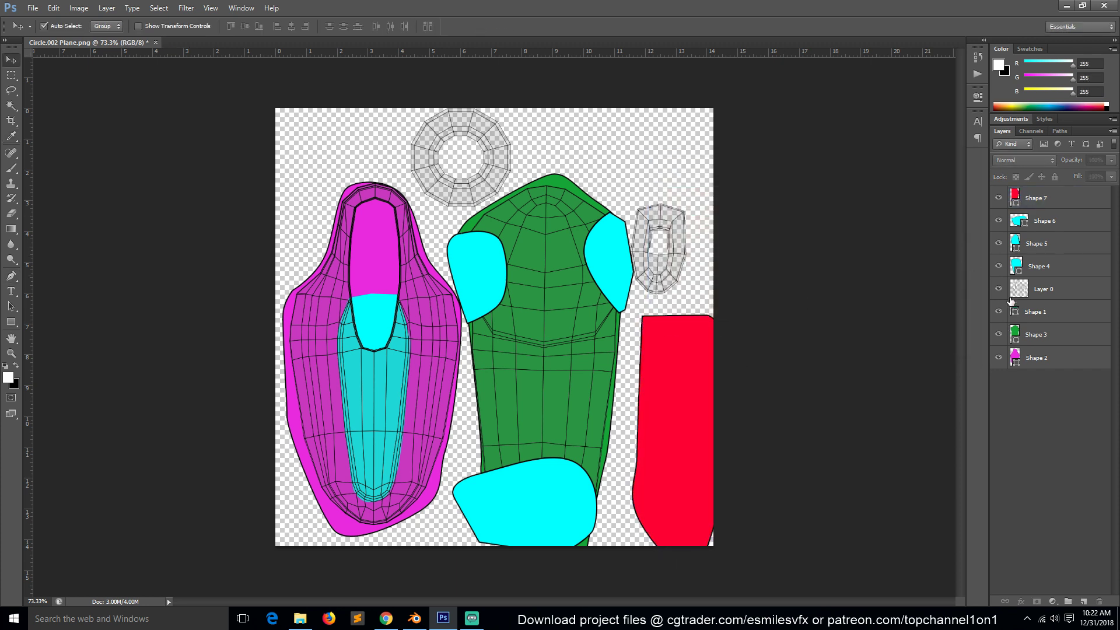
# Hide Layer 0 so the UV wireframe is left out of the texture.
pyautogui.click(999, 288)
pyautogui.click(999, 289)
pyautogui.click(999, 289)
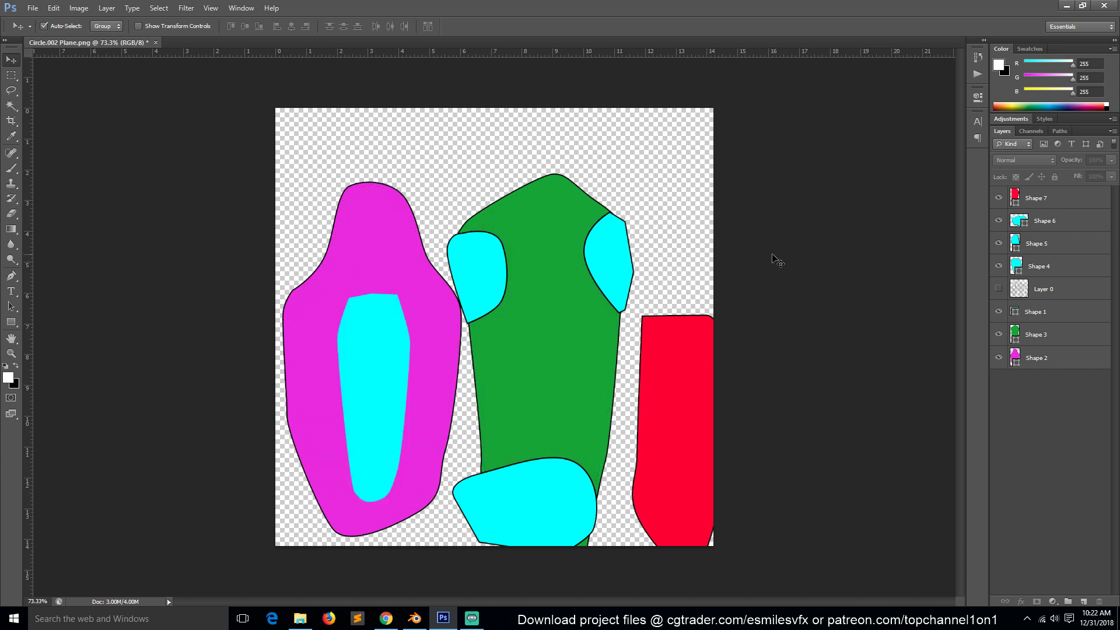
# Export the texture for web as a maximum-quality JPEG named Circle.jpg into the december project's TRIpple blade shaver1.blend folder.
pyautogui.hotkey('ctrl', 'alt', 'shift', 's')
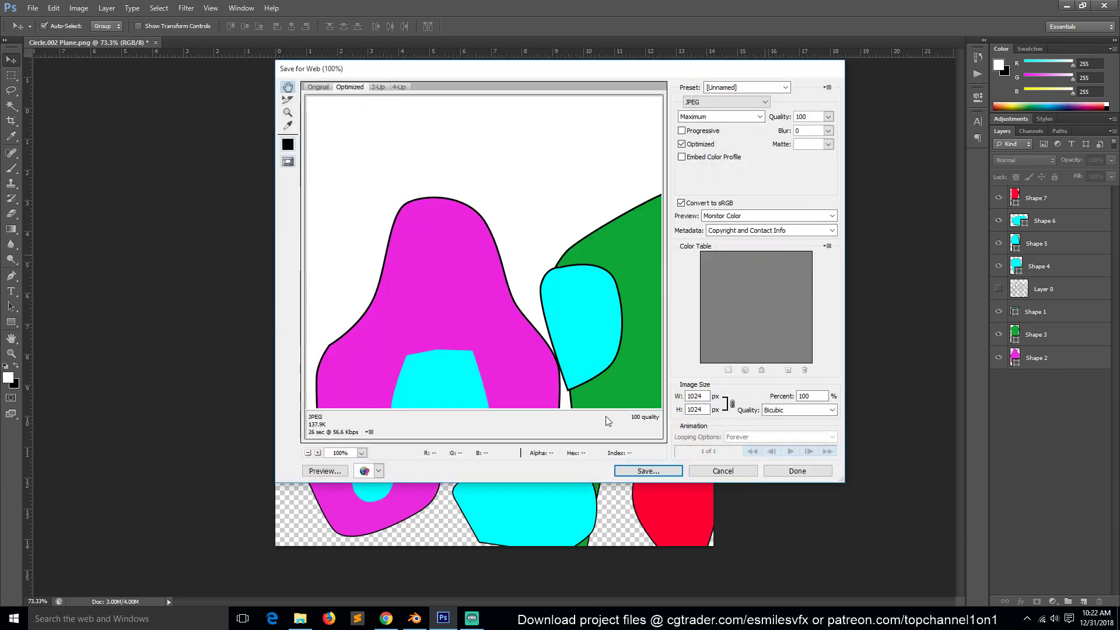
pyautogui.click(647, 470)
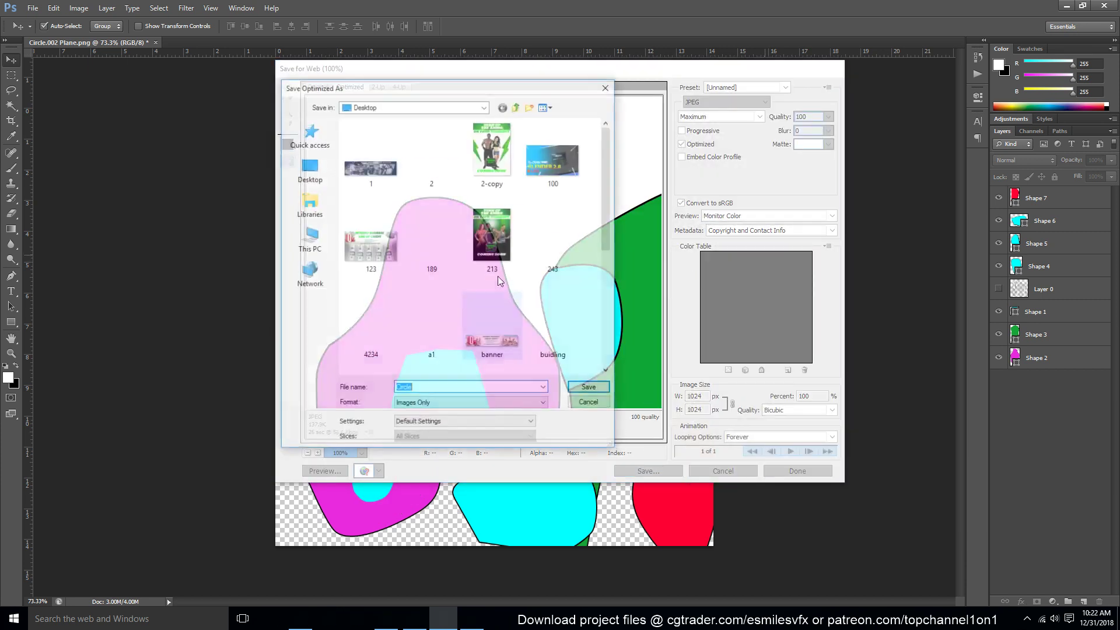
pyautogui.click(309, 139)
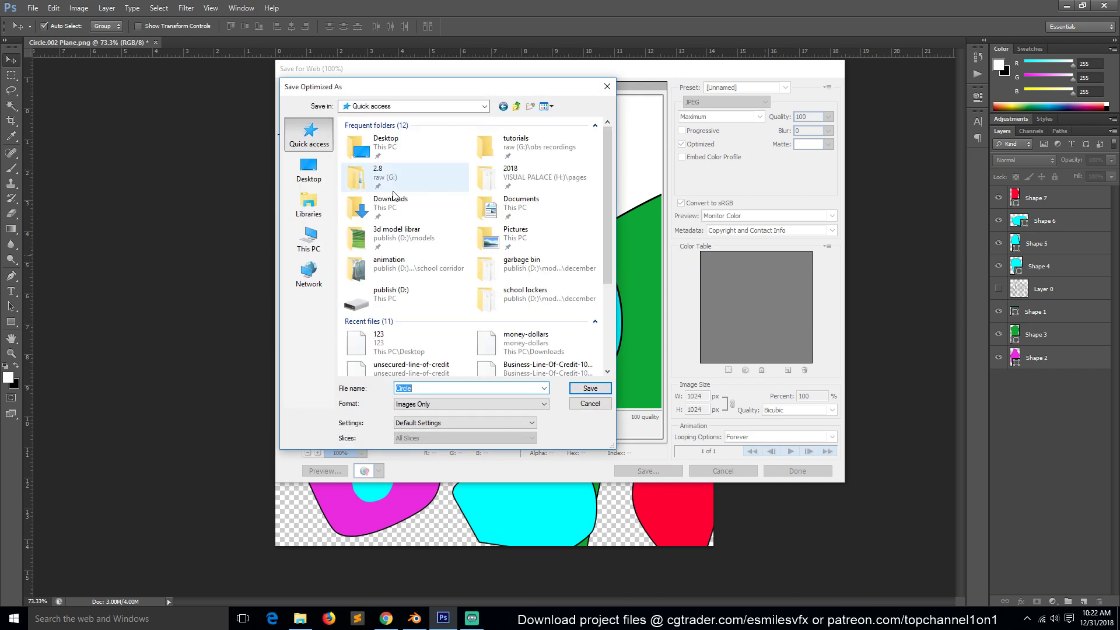
pyautogui.doubleClick(518, 268)
pyautogui.click(518, 107)
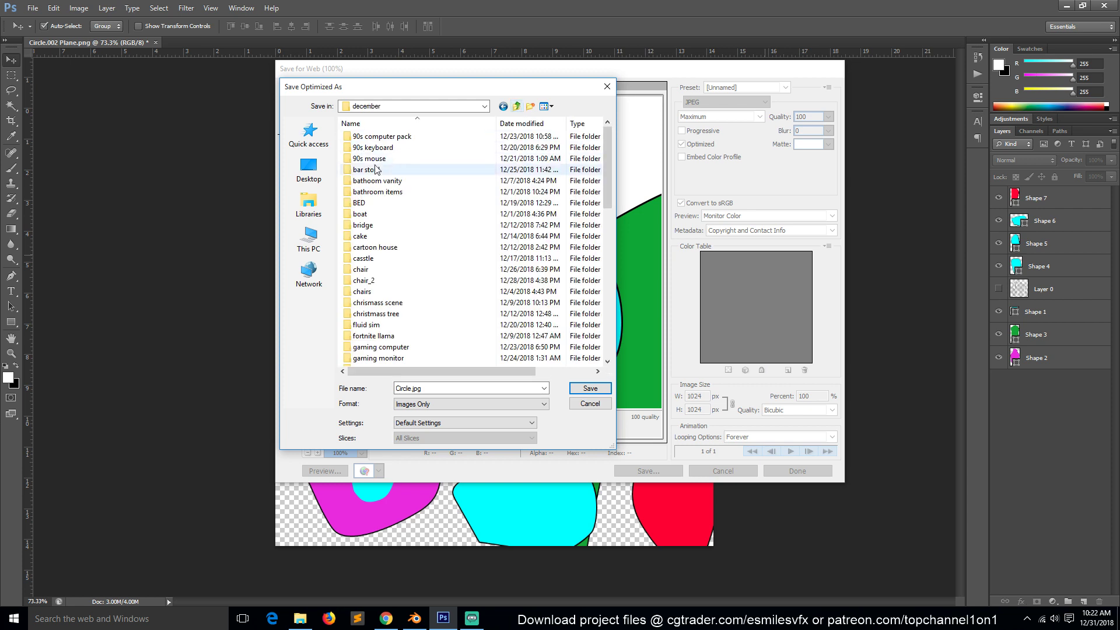
pyautogui.click(525, 123)
pyautogui.doubleClick(513, 136)
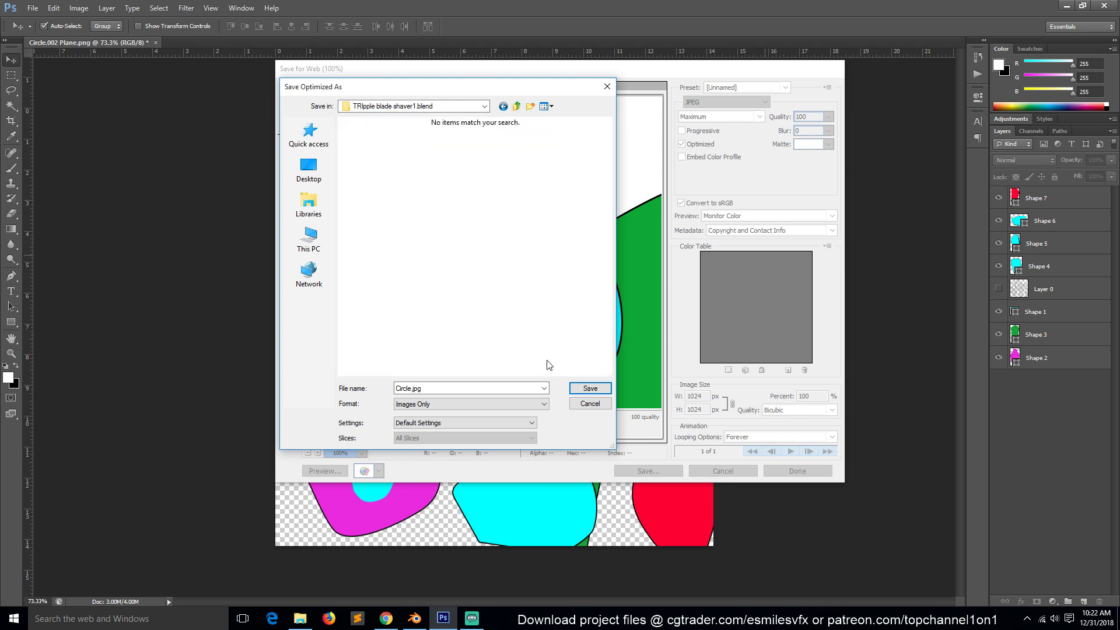
pyautogui.click(604, 390)
# Switch to Blender's Shading workspace and add an Image Texture node beside the Principled BSDF of Material.002.
pyautogui.click(414, 618)
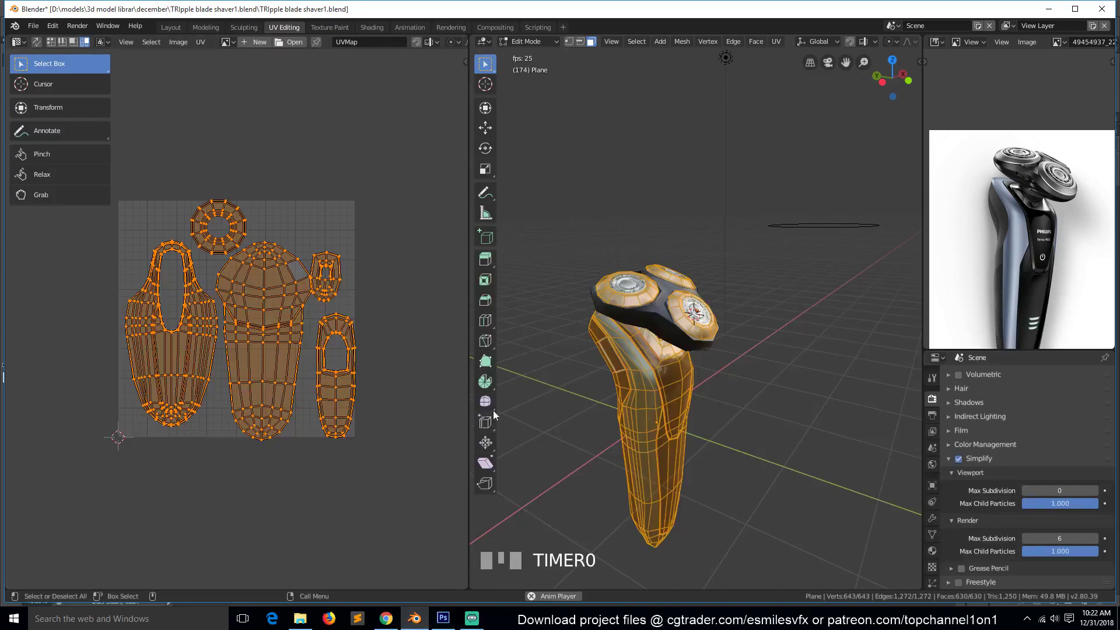
pyautogui.click(363, 28)
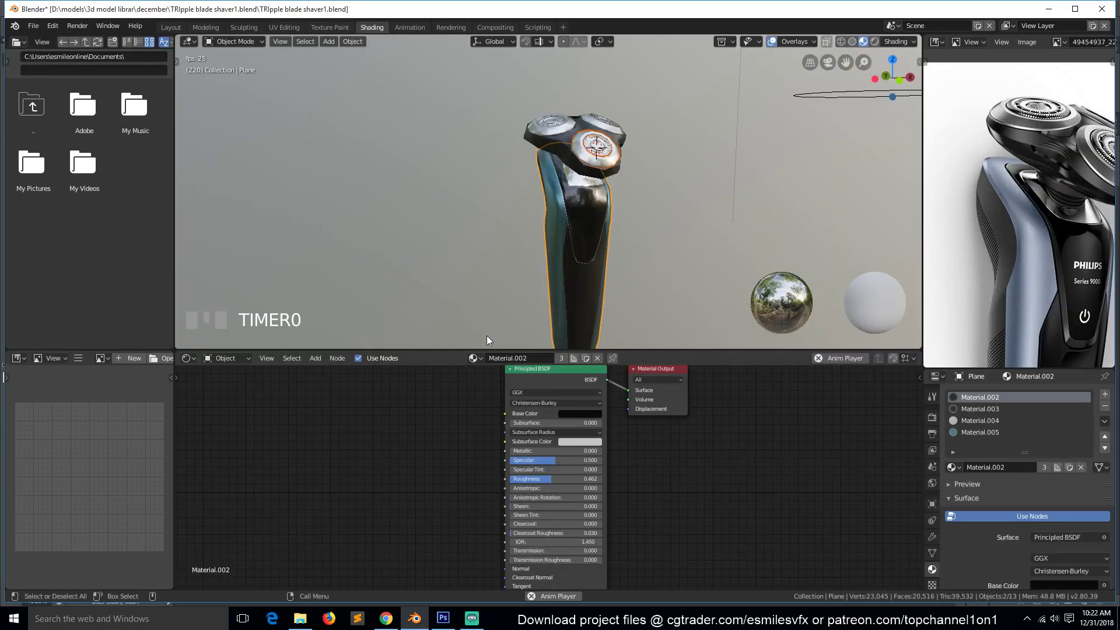
pyautogui.hotkey('shift', 'a')
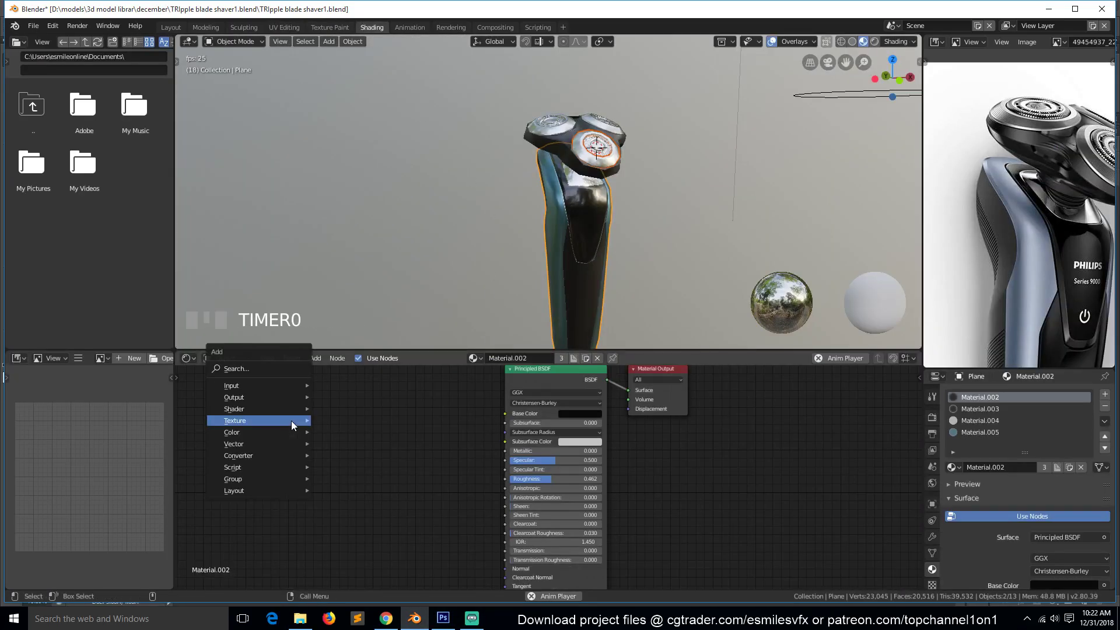
pyautogui.moveTo(275, 420)
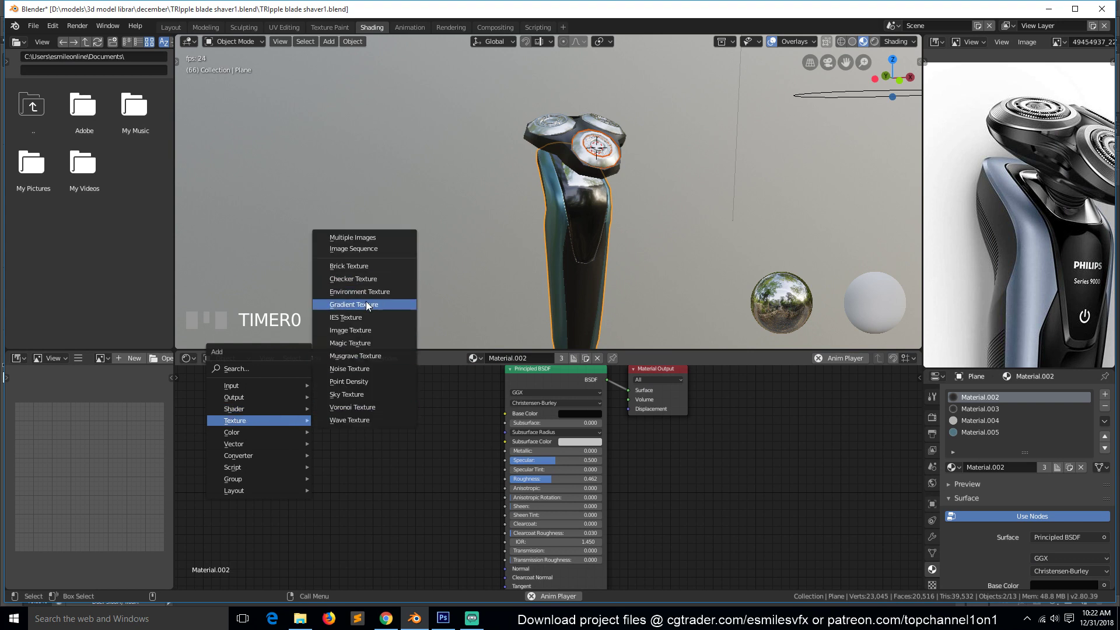
pyautogui.click(368, 331)
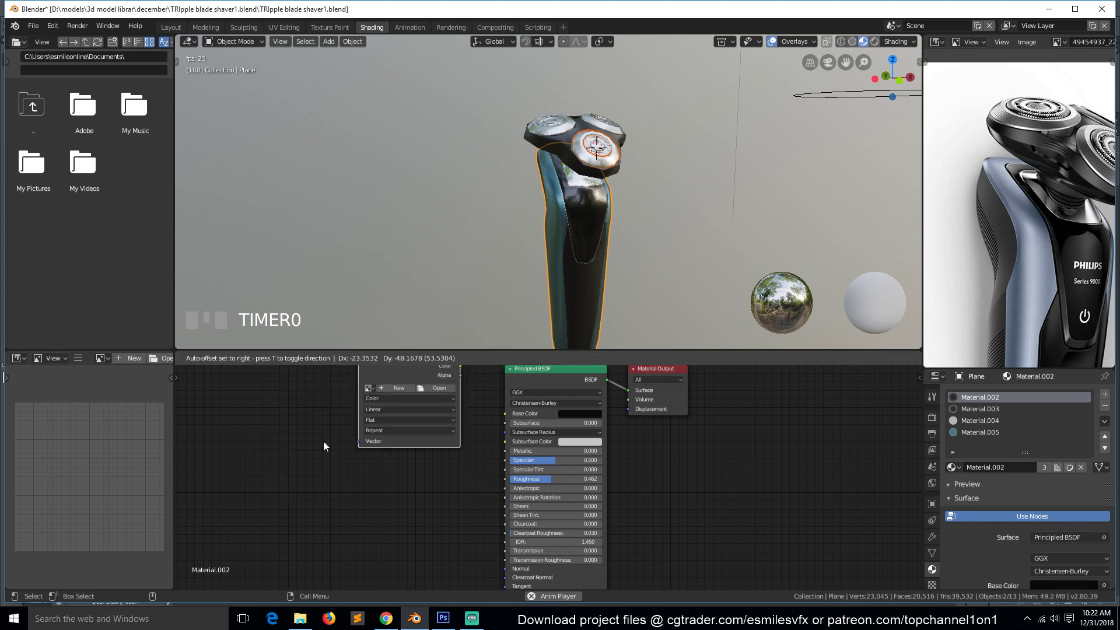
pyautogui.click(409, 477)
# Load Circle.002 Plane.png into the image node, connect its Color output to Base Color, and save the Blender file.
pyautogui.click(410, 477)
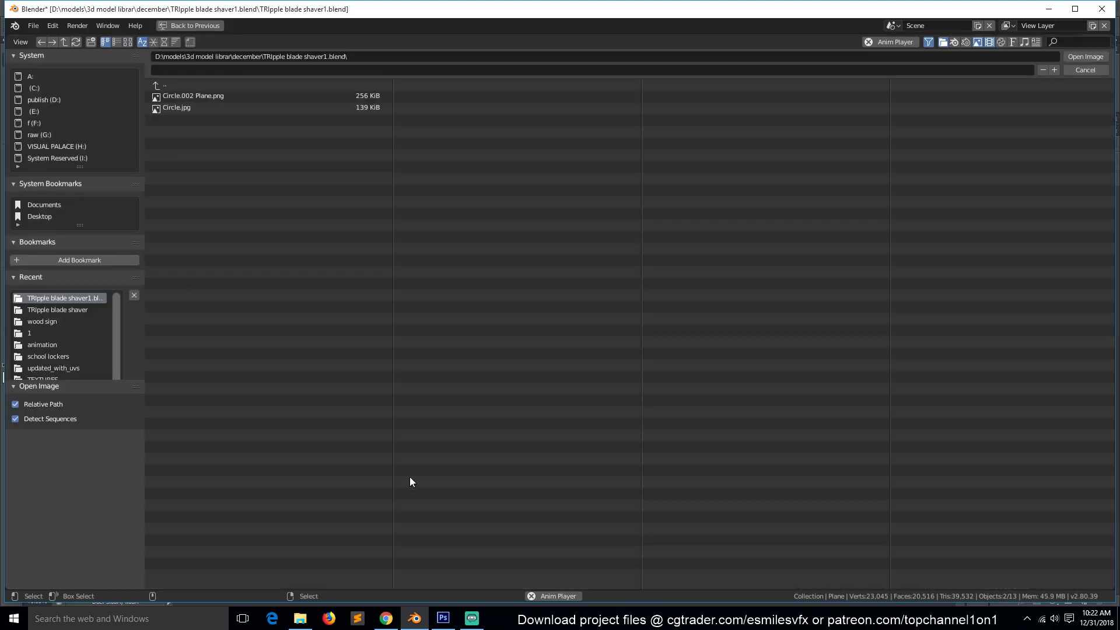
pyautogui.doubleClick(185, 95)
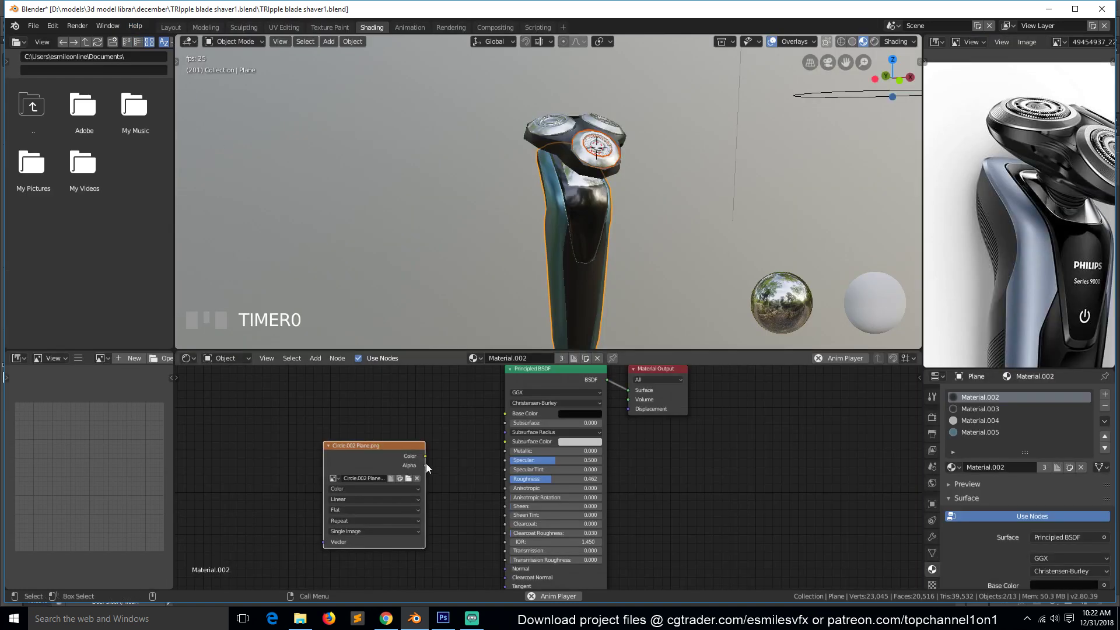
pyautogui.moveTo(425, 456); pyautogui.dragTo(505, 413)
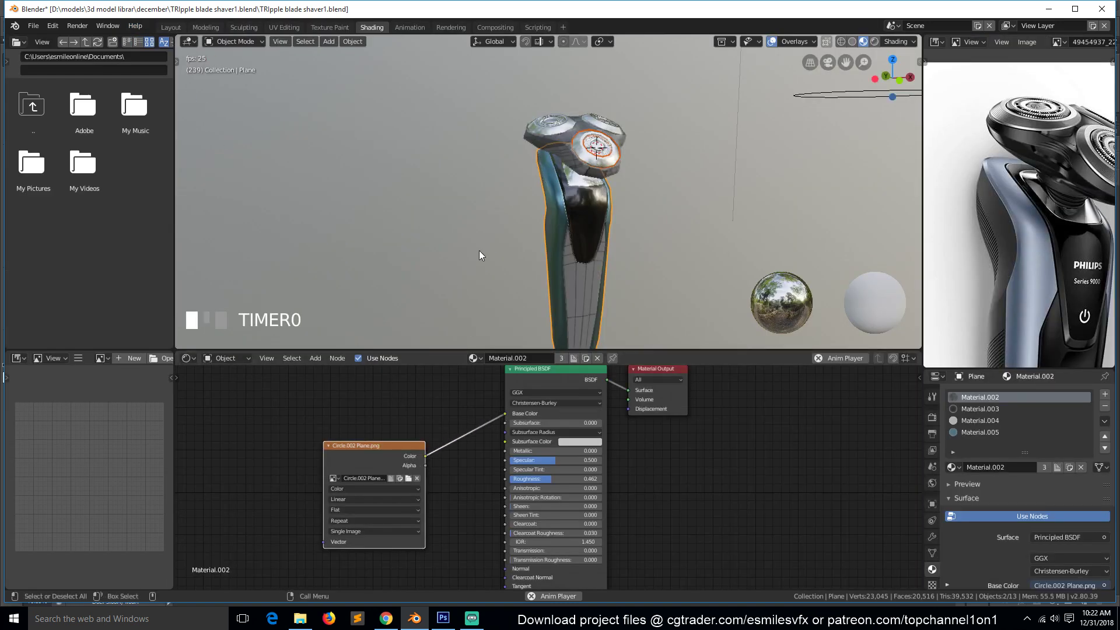
pyautogui.moveTo(479, 250); pyautogui.dragTo(418, 222, button='middle')
pyautogui.hotkey('ctrl', 's')
pyautogui.moveTo(456, 254); pyautogui.dragTo(556, 316, button='middle')
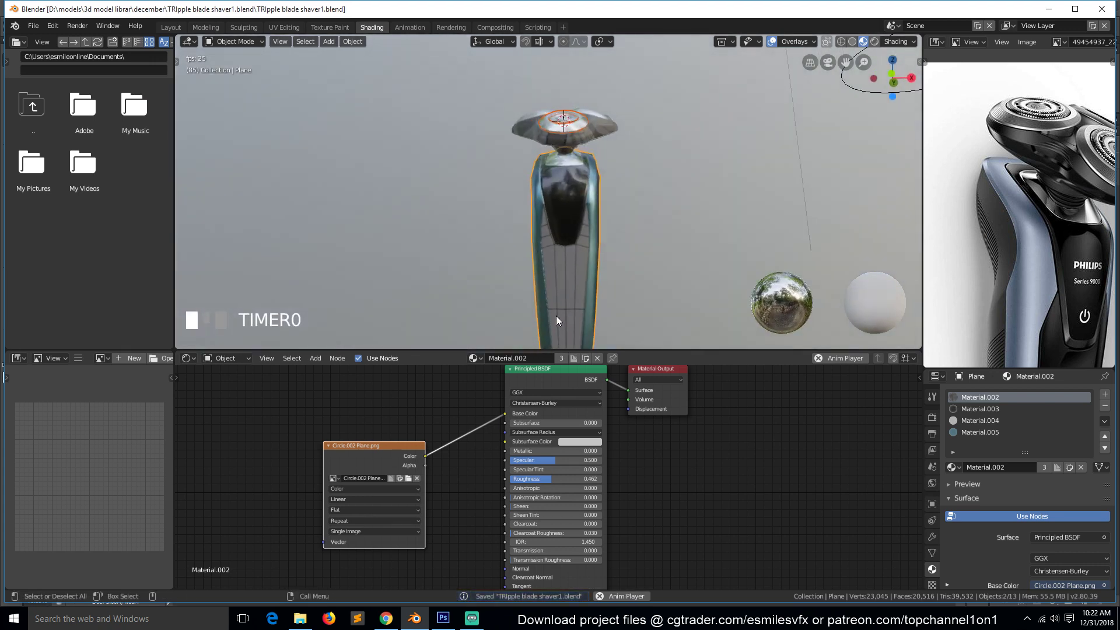
# Replace the image in the texture node with the exported Circle.jpg and save the Blender file.
pyautogui.click(443, 619)
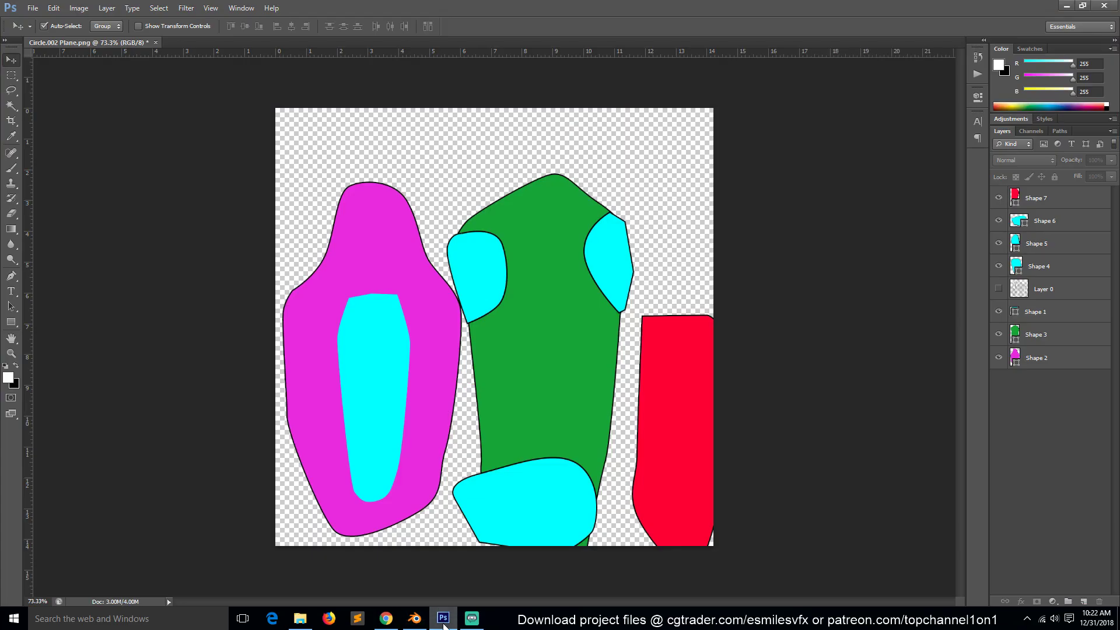
pyautogui.click(444, 622)
pyautogui.moveTo(426, 461); pyautogui.dragTo(383, 470)
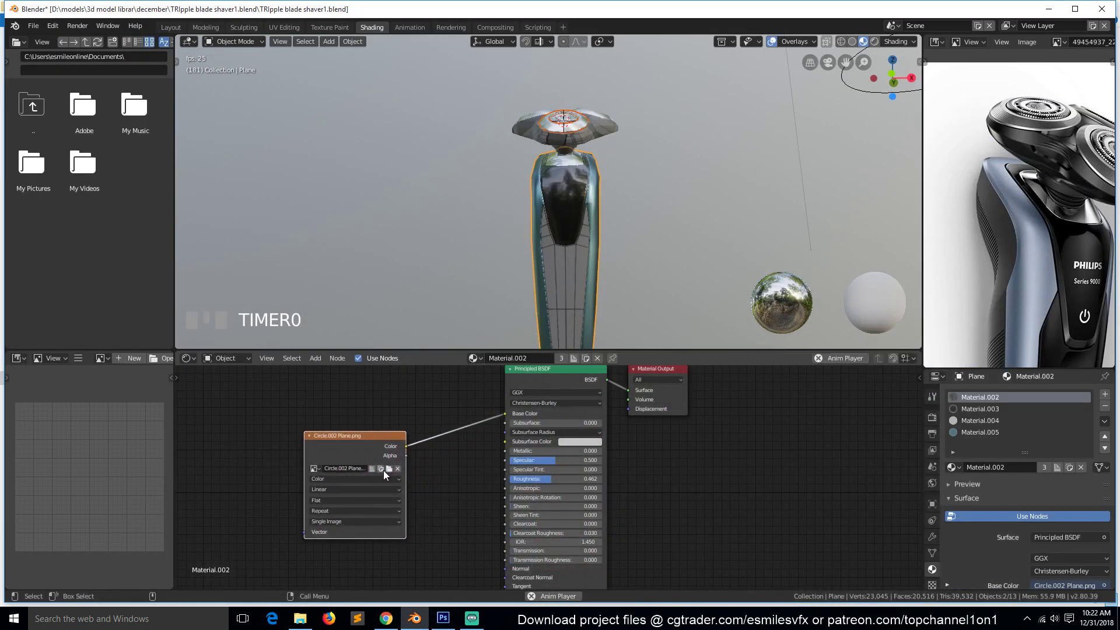
pyautogui.click(388, 469)
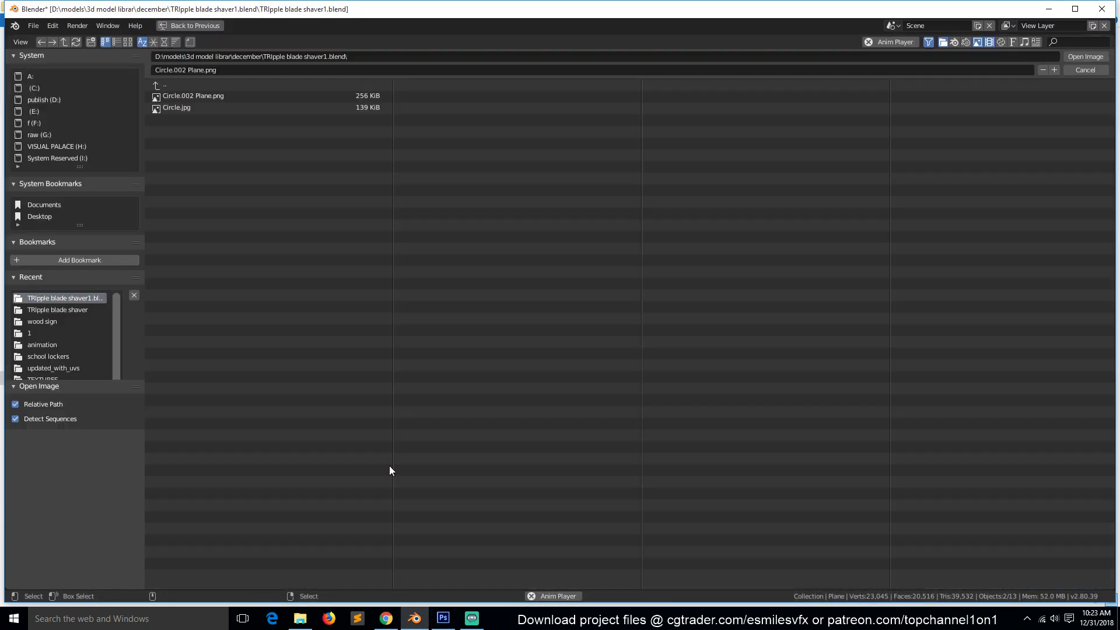
pyautogui.click(128, 42)
pyautogui.click(367, 123)
pyautogui.doubleClick(367, 123)
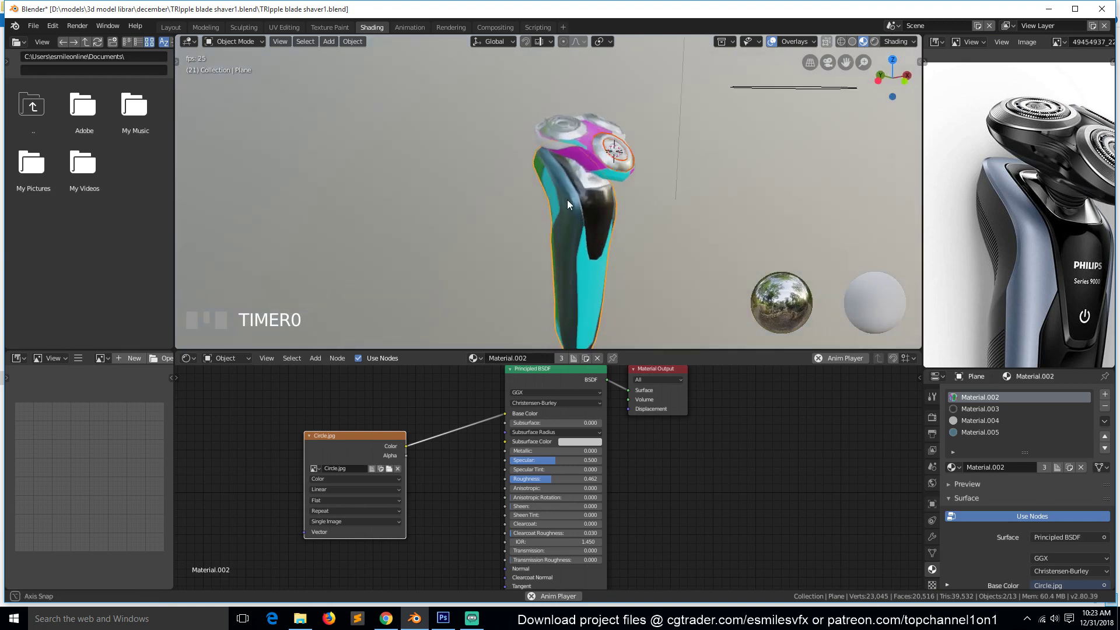
pyautogui.hotkey('ctrl', 's')
# Examine the painted texture on the shaver handle from the side, back and front against the reference photo.
pyautogui.moveTo(484, 180); pyautogui.dragTo(609, 163, button='middle')
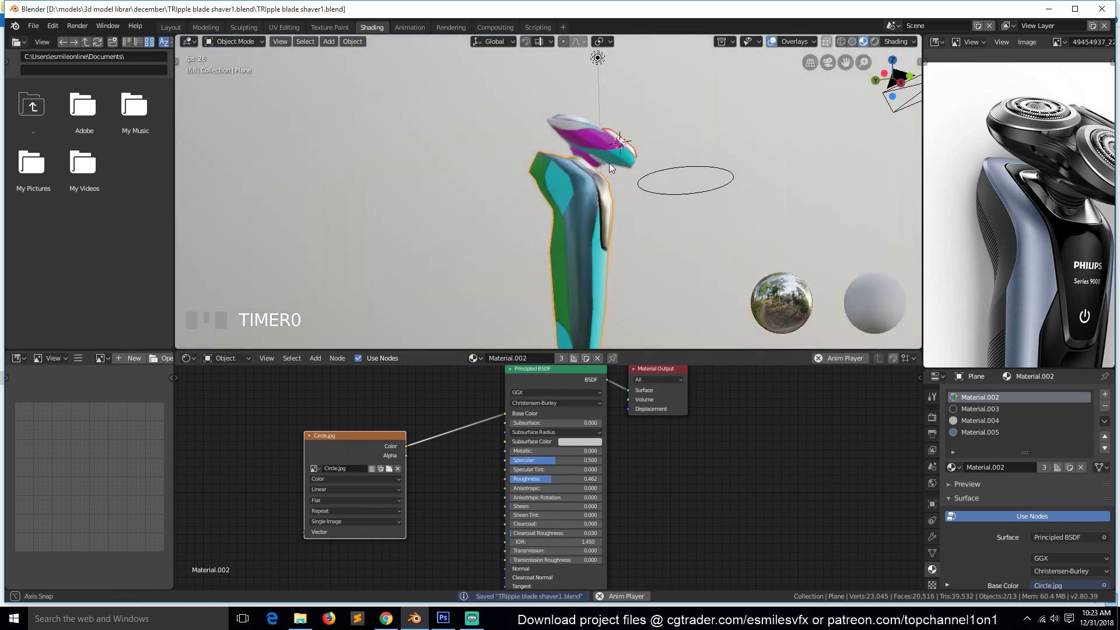
pyautogui.moveTo(527, 309); pyautogui.dragTo(462, 169, button='middle')
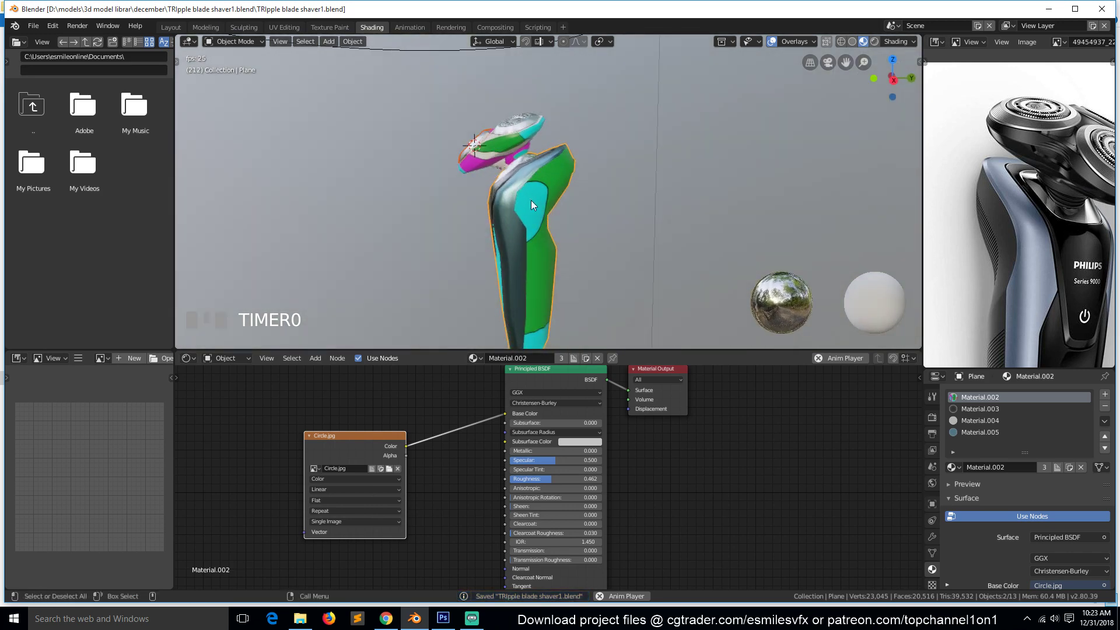
pyautogui.moveTo(531, 201); pyautogui.dragTo(505, 204, button='middle')
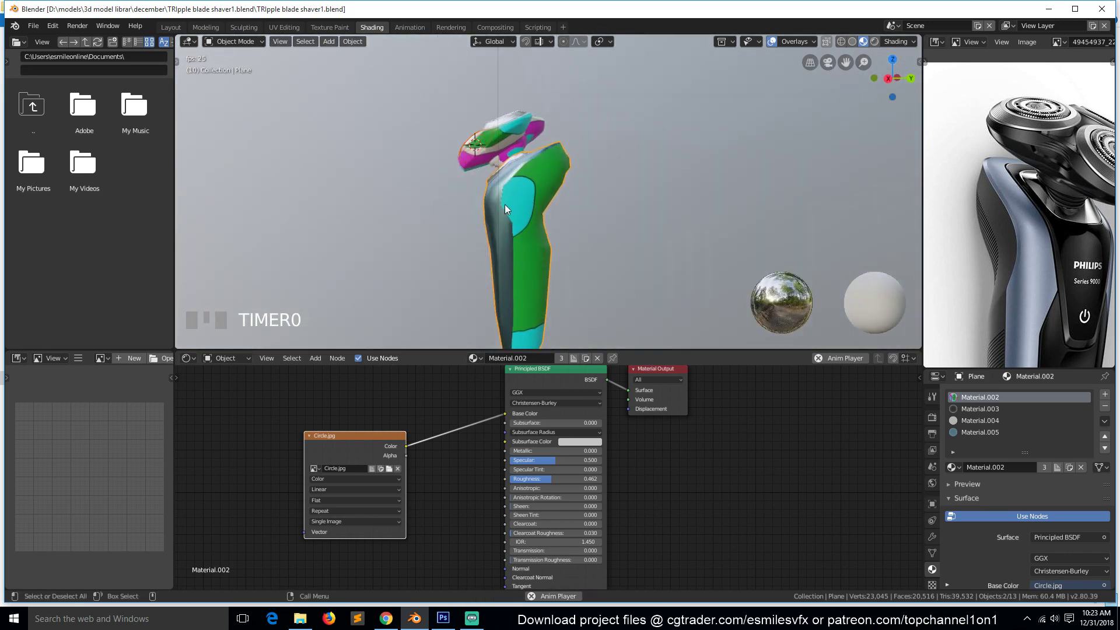
pyautogui.moveTo(551, 252); pyautogui.dragTo(482, 214, button='middle')
pyautogui.scroll(-3, 968, 247)
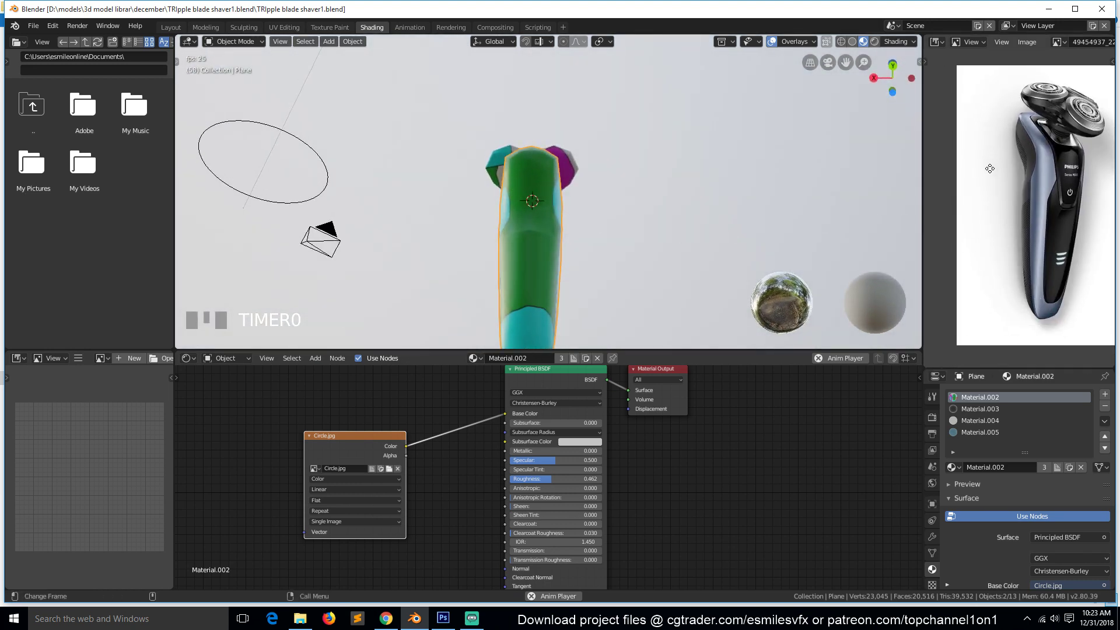
pyautogui.moveTo(564, 307); pyautogui.dragTo(624, 330, button='middle')
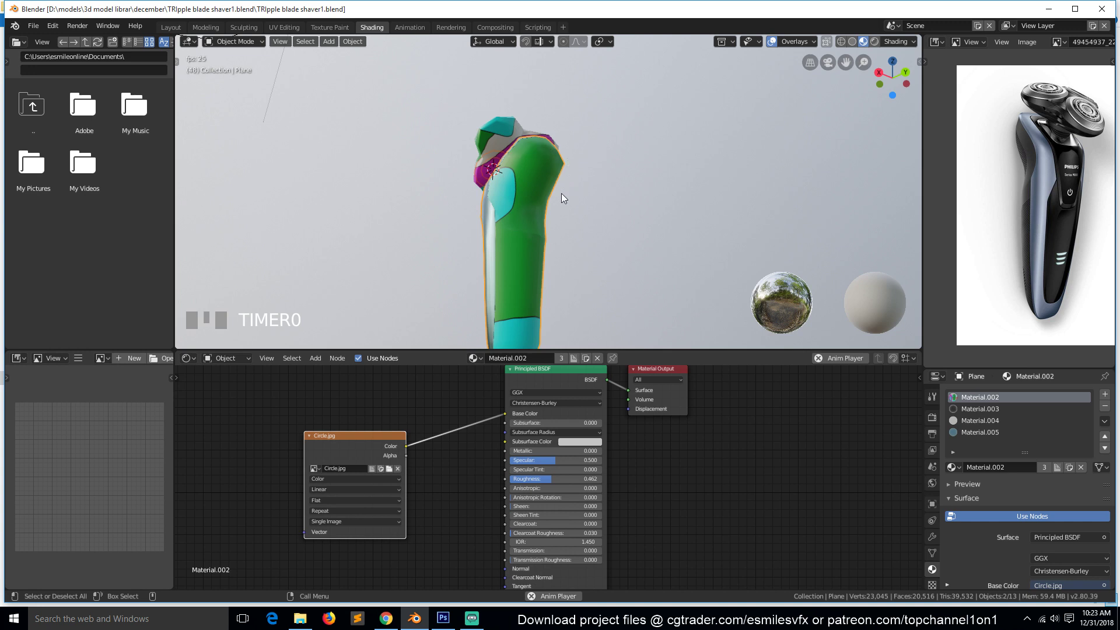
pyautogui.moveTo(547, 136); pyautogui.dragTo(662, 214, button='middle')
# Duplicate the shaver handle and place the copy beside the original along the X axis.
pyautogui.click(561, 216)
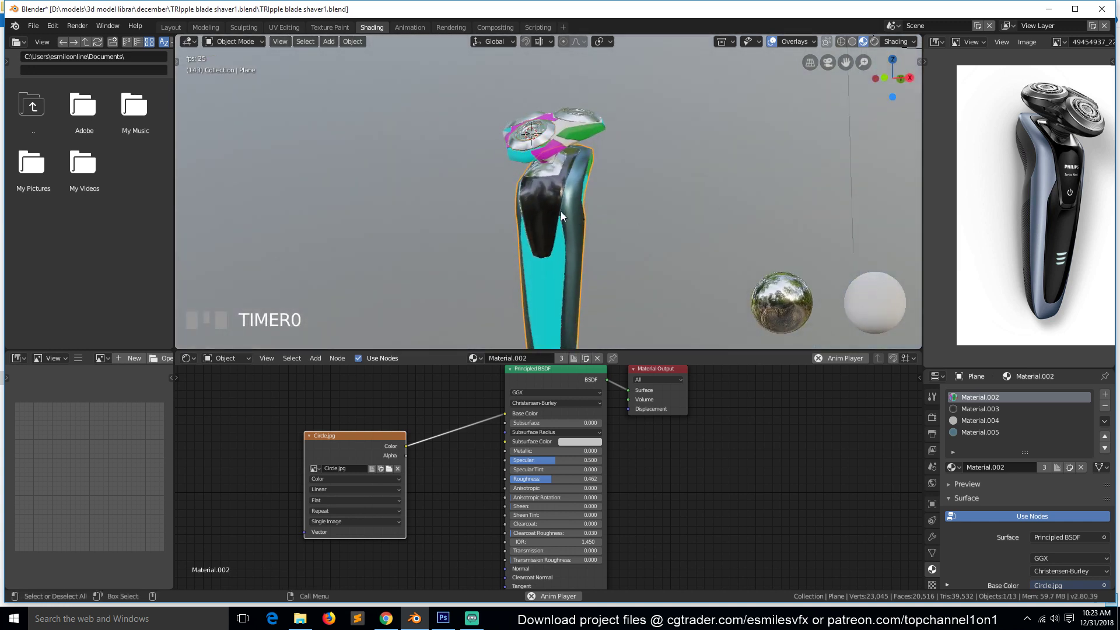
pyautogui.scroll(3, 659, 247)
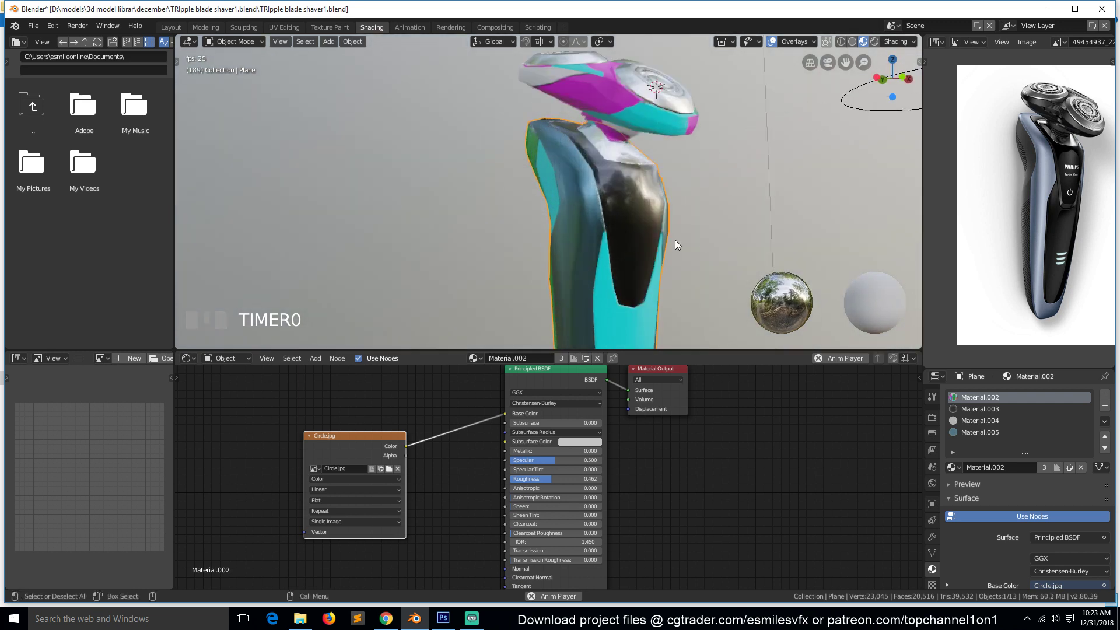
pyautogui.hotkey('ctrl', 's')
pyautogui.moveTo(648, 257); pyautogui.dragTo(491, 237, button='middle')
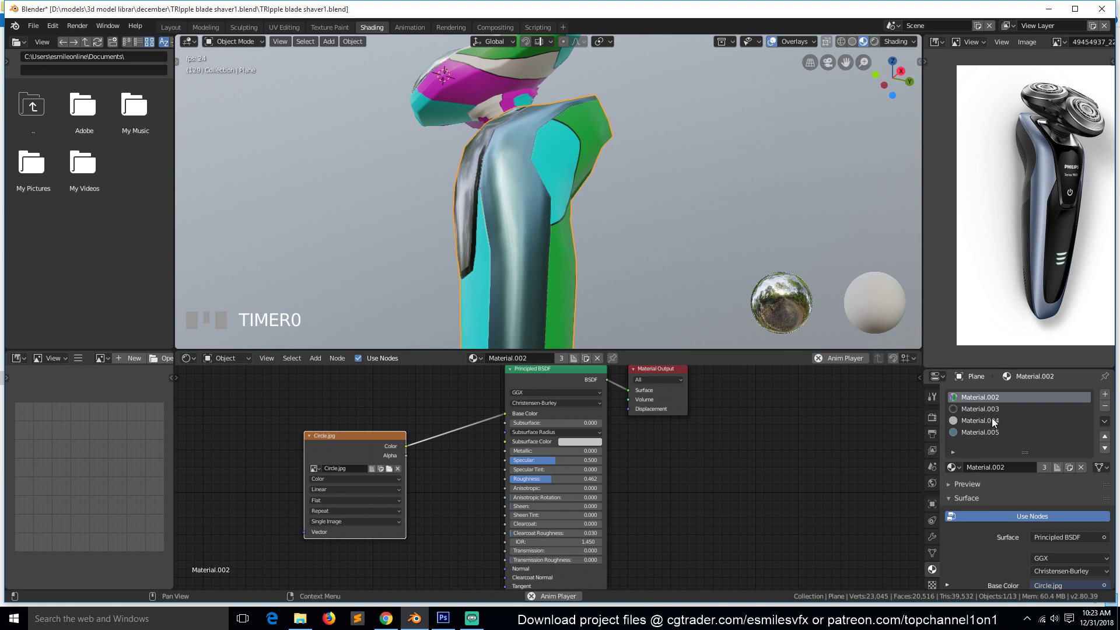
pyautogui.scroll(-5, 608, 287)
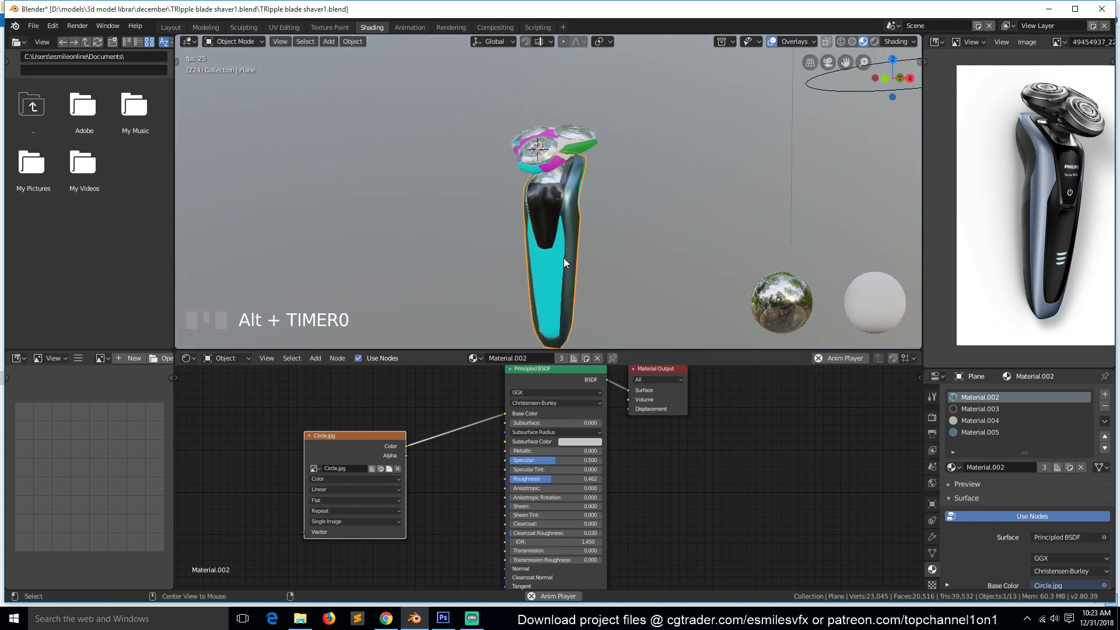
pyautogui.hotkey('shift', 'd')
pyautogui.press('x')
pyautogui.click(680, 257)
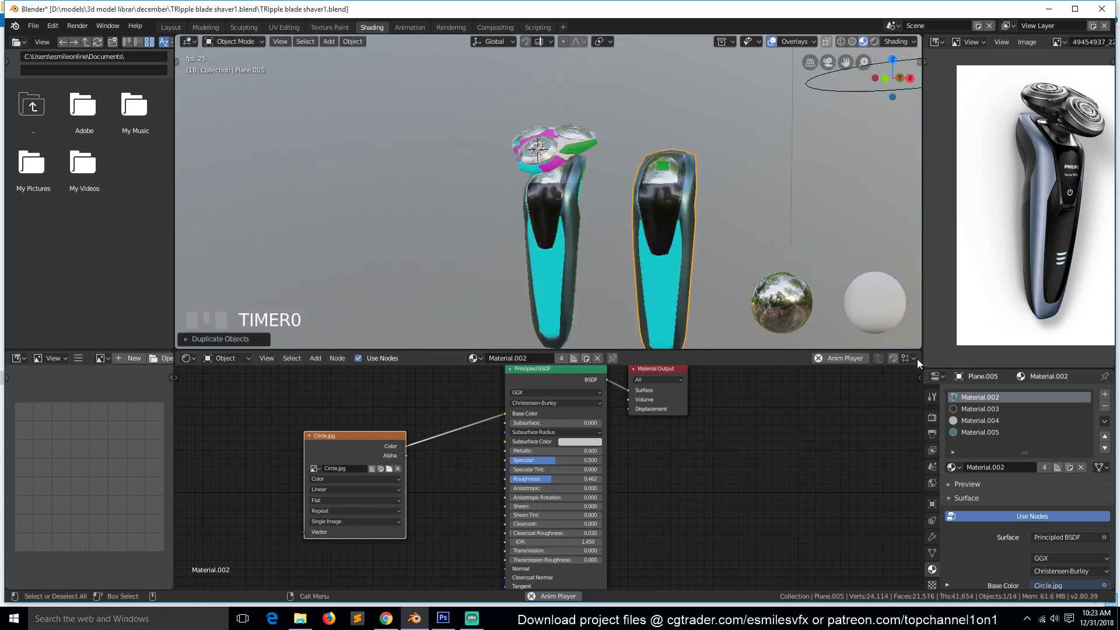
# Remove all material slots from the duplicated handle and assign Material.002 to the whole object.
pyautogui.click(1105, 406)
pyautogui.click(1104, 406)
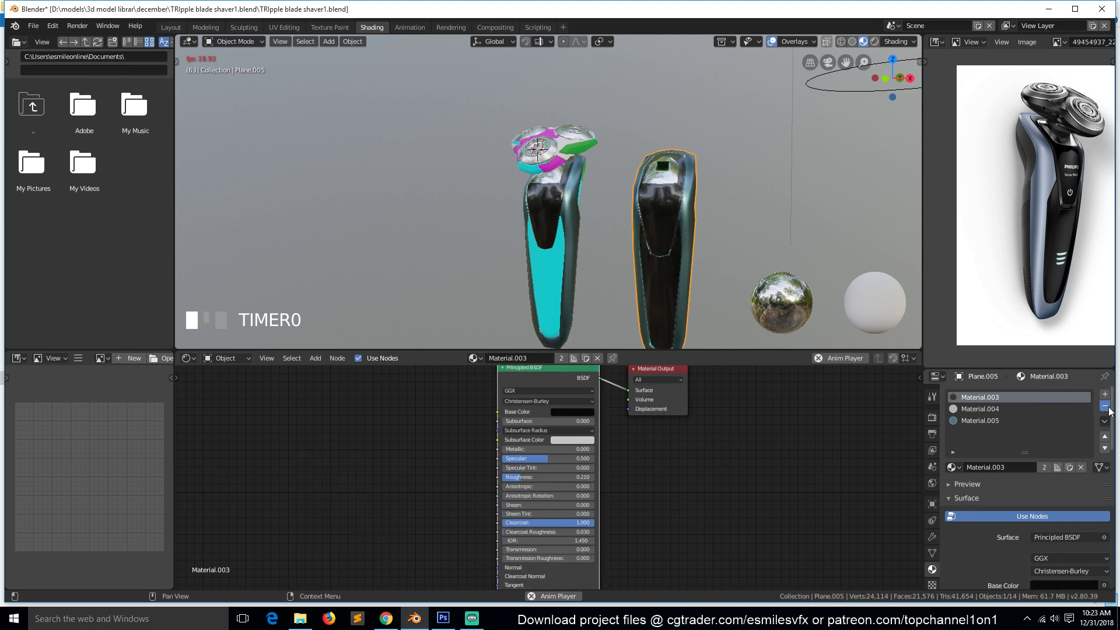
pyautogui.click(1105, 406)
pyautogui.click(1105, 406)
pyautogui.click(499, 358)
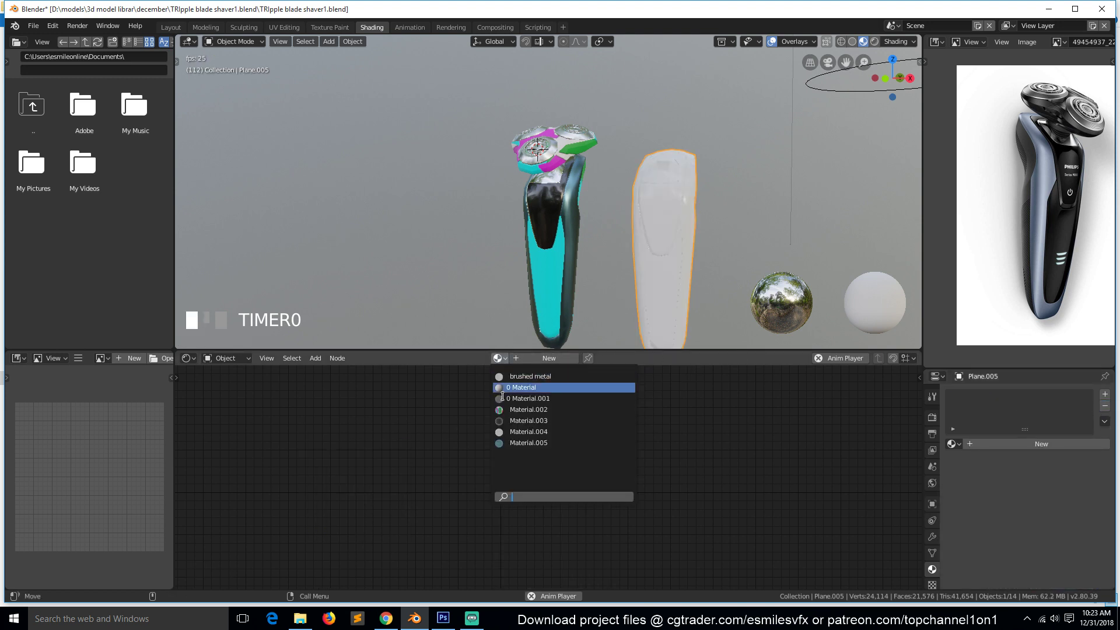
pyautogui.click(543, 412)
pyautogui.moveTo(637, 269); pyautogui.dragTo(612, 219, button='middle')
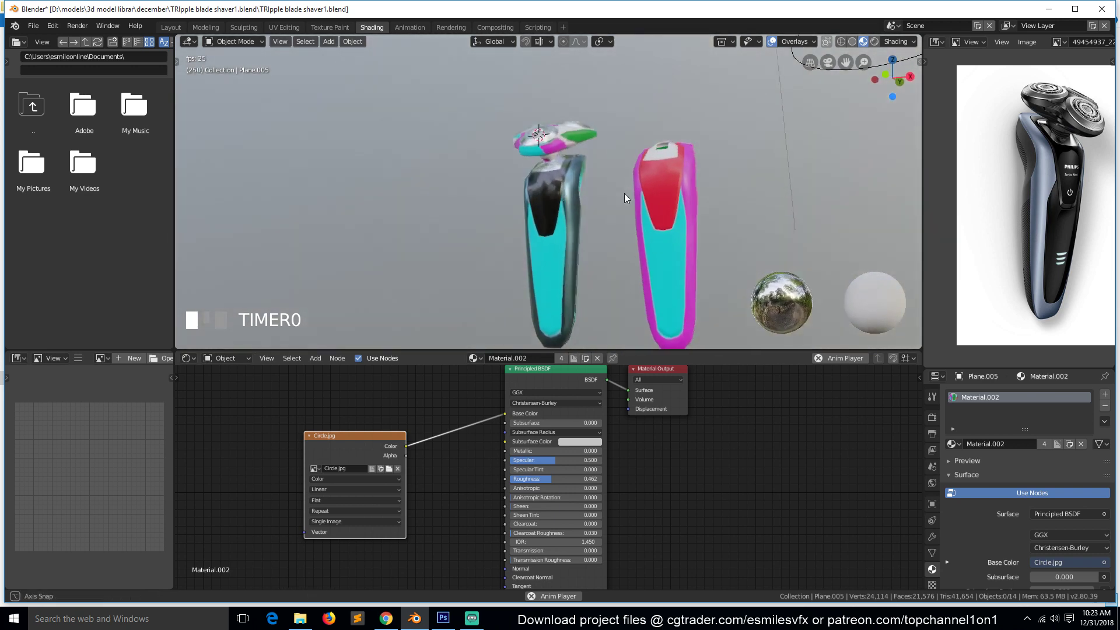
pyautogui.moveTo(650, 187)
pyautogui.mouseDown(button='middle')
pyautogui.moveTo(656, 246)
pyautogui.moveTo(615, 227)
pyautogui.moveTo(667, 235)
pyautogui.moveTo(681, 221)
pyautogui.moveTo(608, 186)
pyautogui.moveTo(473, 148)
pyautogui.moveTo(453, 182)
pyautogui.moveTo(490, 248)
pyautogui.moveTo(695, 241)
pyautogui.moveTo(691, 207)
pyautogui.moveTo(697, 229)
pyautogui.moveTo(637, 187)
pyautogui.mouseUp(button='middle')
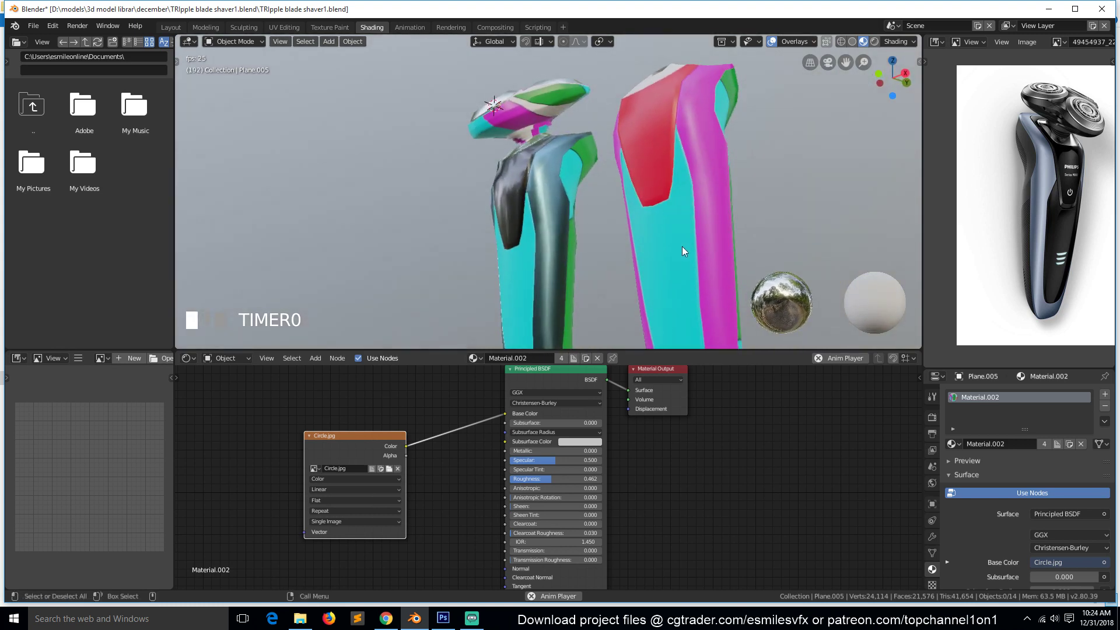